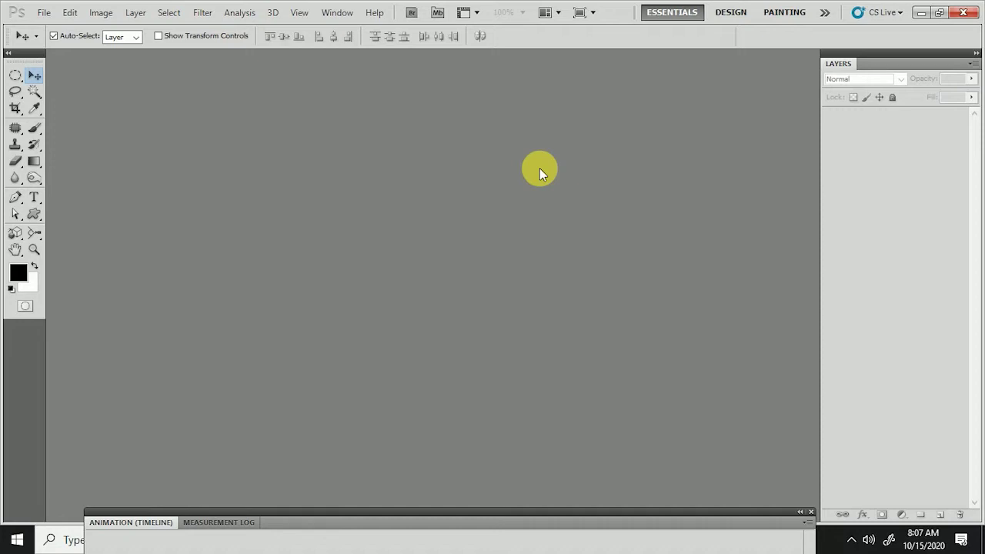
# Cancel the Open dialog without choosing a file and minimize Photoshop to the desktop
pyautogui.doubleClick(524, 357)
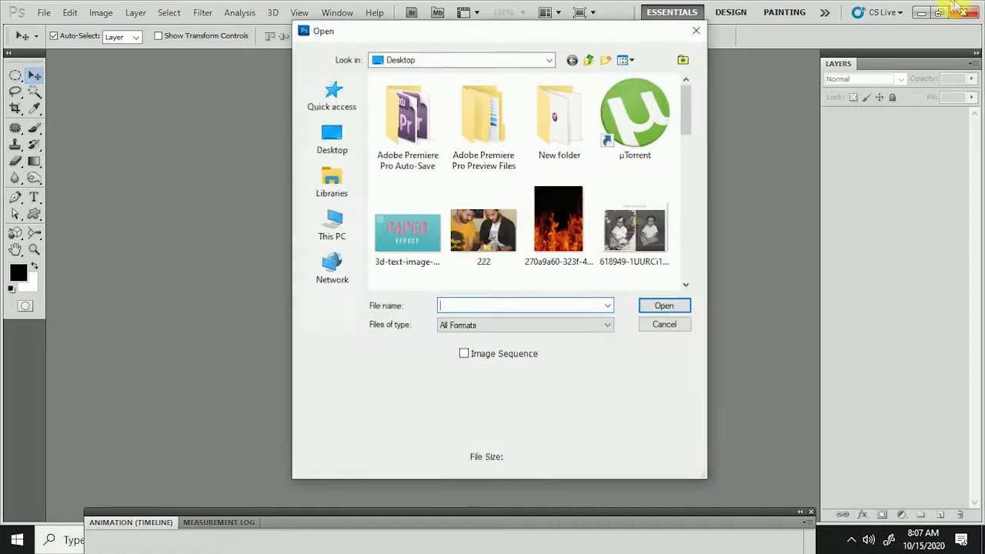
pyautogui.click(665, 326)
pyautogui.click(920, 11)
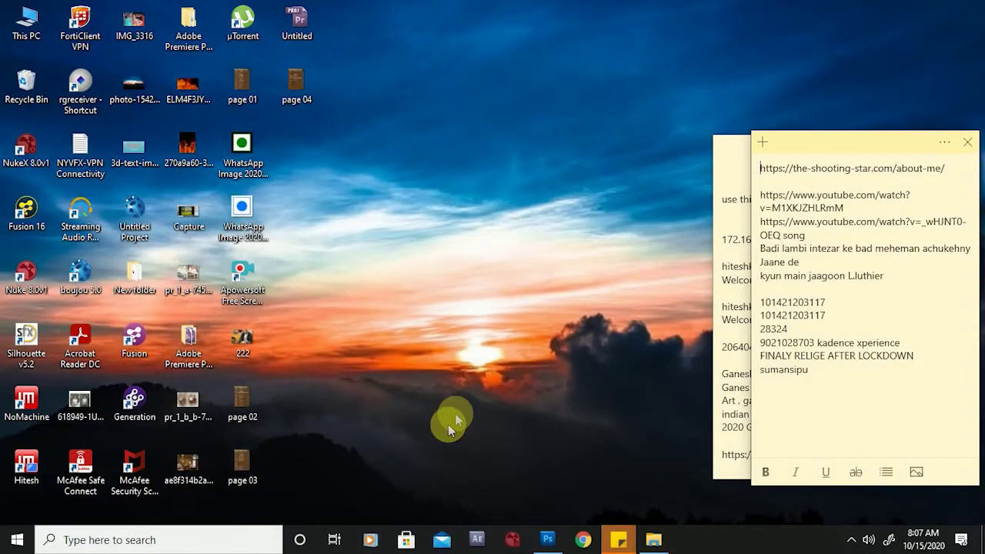
# Drag the corn PNG from the 013 Corn folder into Photoshop and start unlocking its Background
pyautogui.click(648, 541)
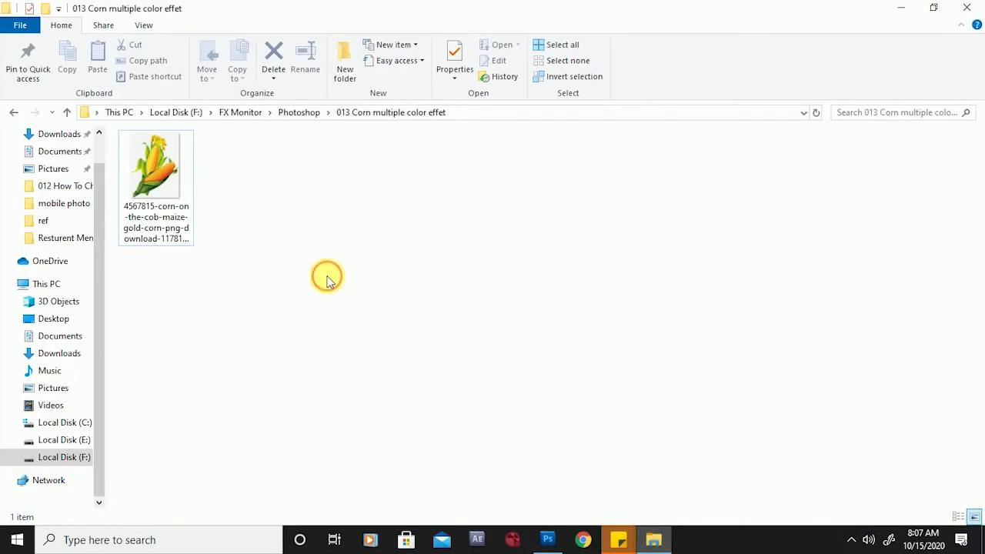
pyautogui.click(154, 165)
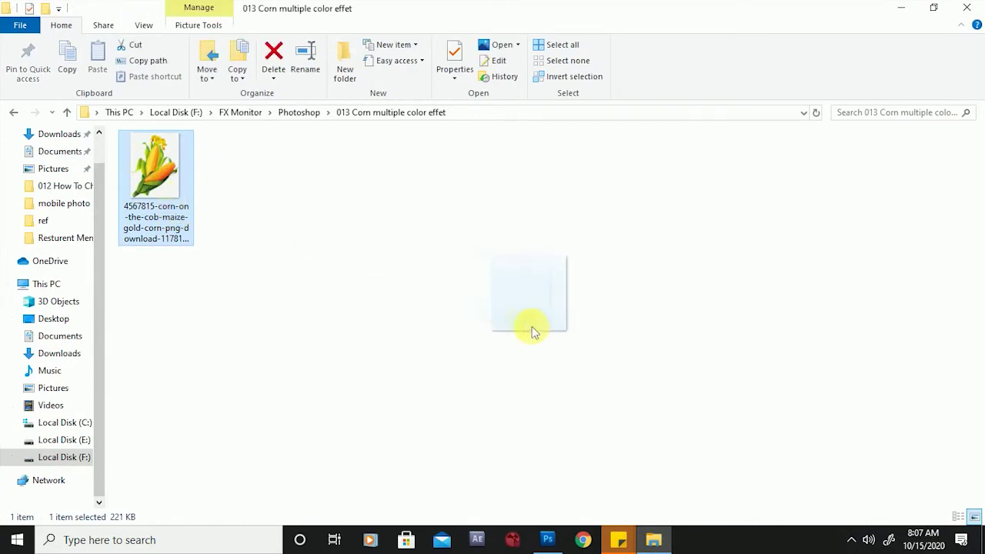
pyautogui.moveTo(163, 184); pyautogui.dragTo(358, 274)
pyautogui.moveTo(183, 174); pyautogui.dragTo(555, 544)
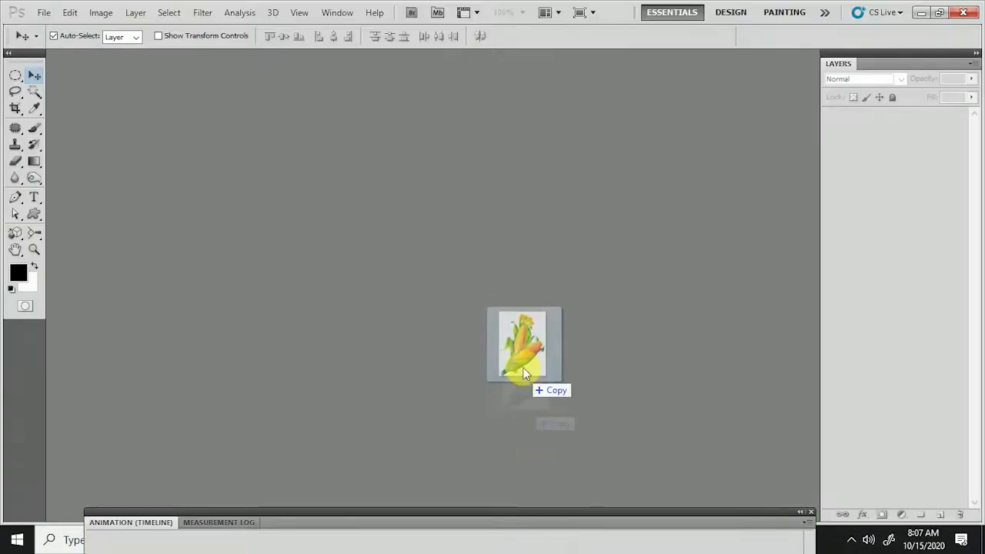
pyautogui.moveTo(556, 545); pyautogui.dragTo(523, 368)
pyautogui.doubleClick(932, 121)
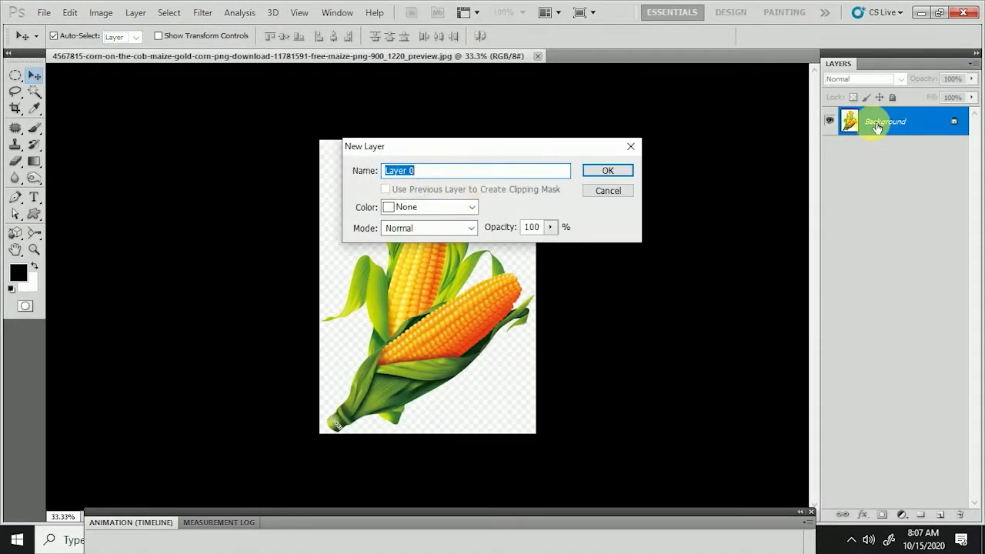
# Make the background Layer 0 and crop past both image edges to add transparent space
pyautogui.press('Return')
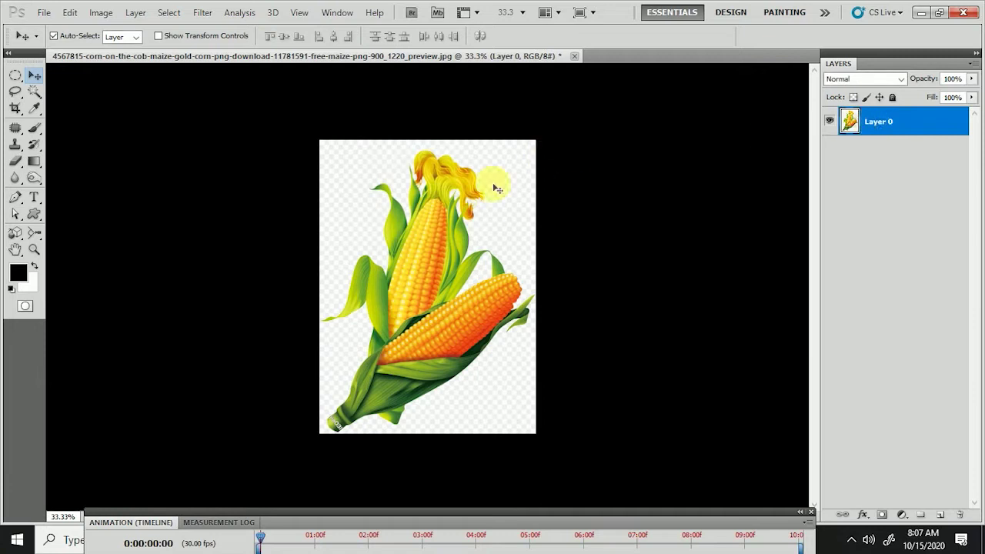
pyautogui.scroll(3, 497, 189)
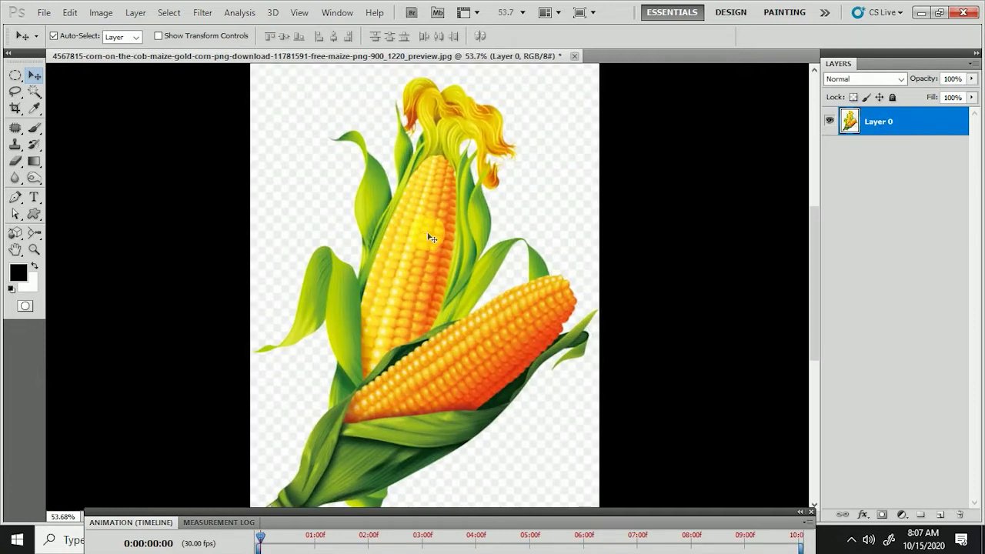
pyautogui.press('c')
pyautogui.scroll(-2, 508, 229)
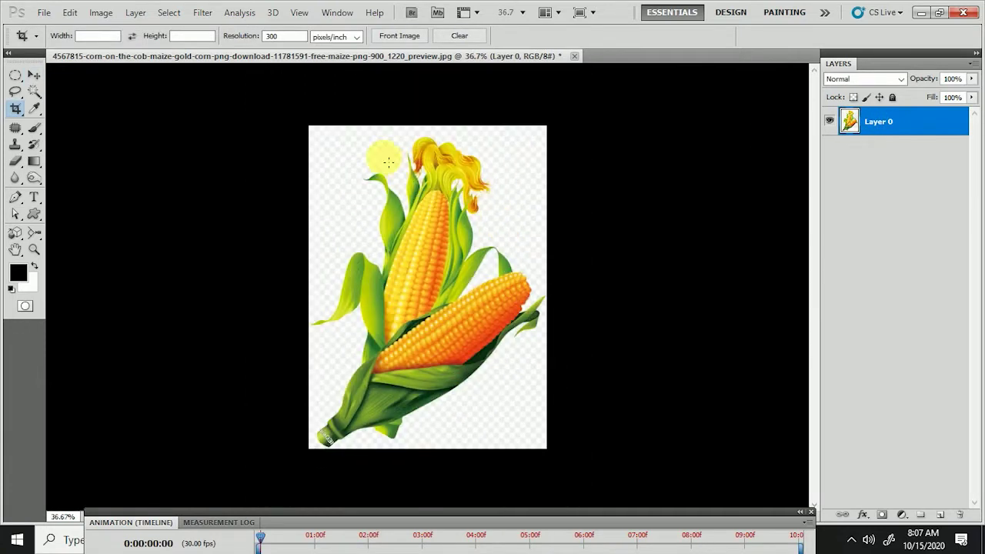
pyautogui.press('w')
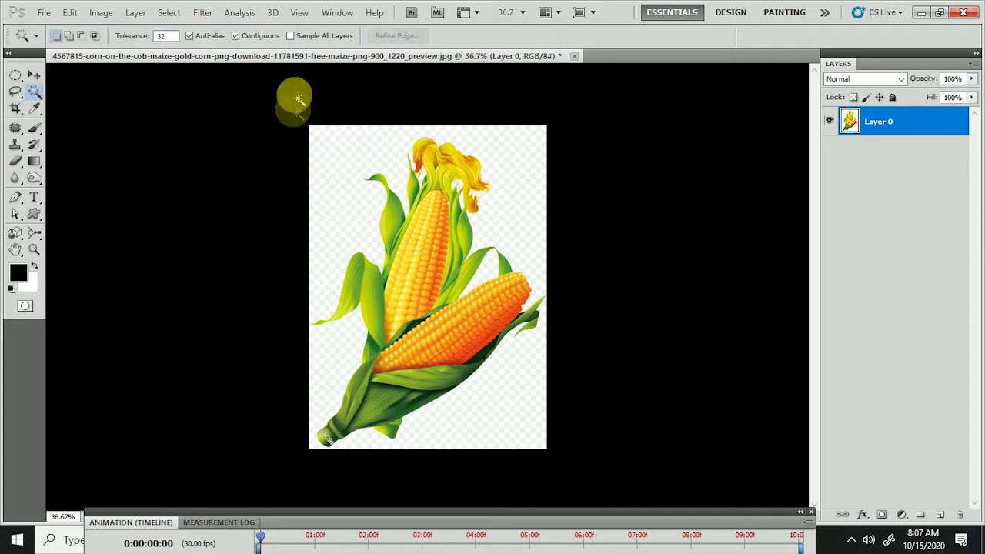
pyautogui.press('c')
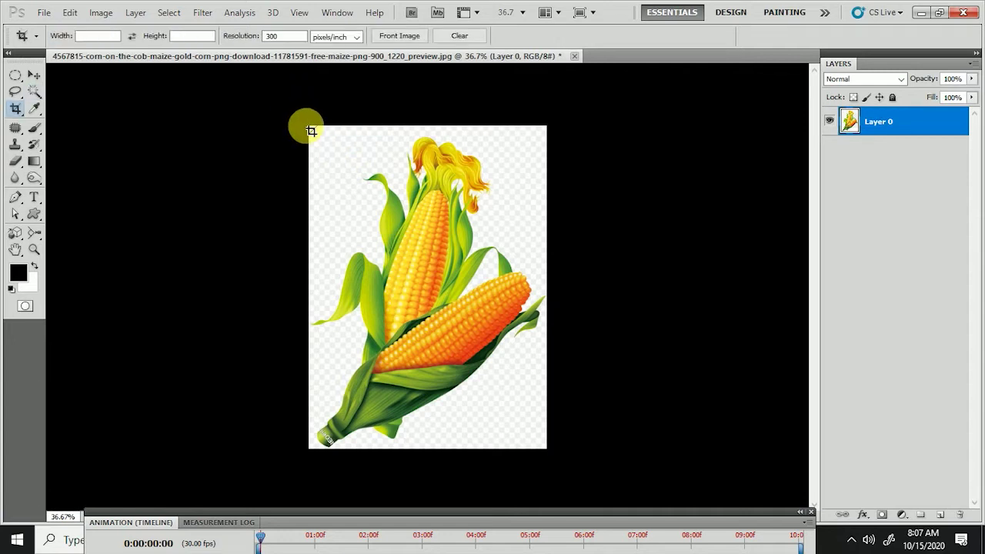
pyautogui.moveTo(344, 186); pyautogui.dragTo(559, 477)
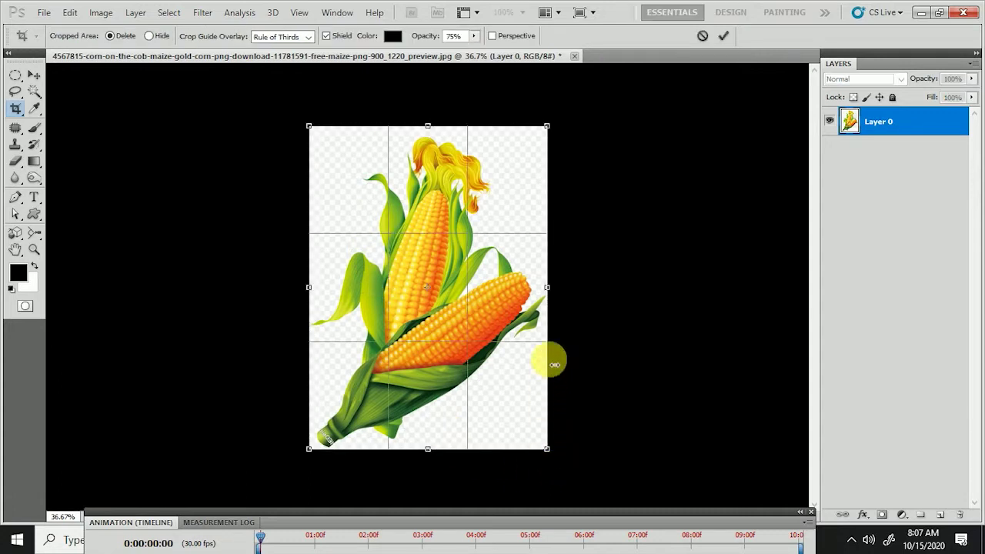
pyautogui.moveTo(553, 294); pyautogui.dragTo(609, 317)
pyautogui.moveTo(310, 290); pyautogui.dragTo(198, 307)
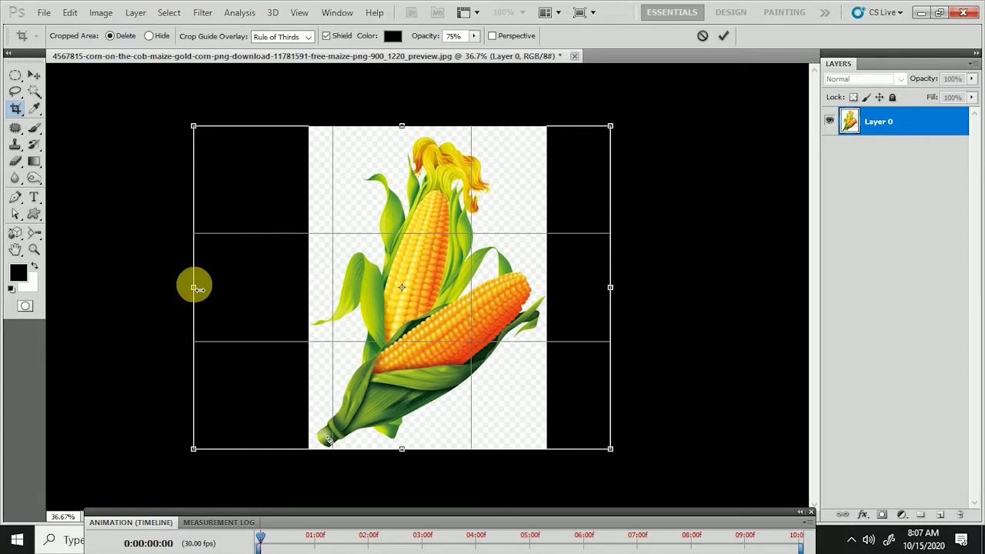
pyautogui.moveTo(198, 289); pyautogui.dragTo(205, 301)
pyautogui.press('Return')
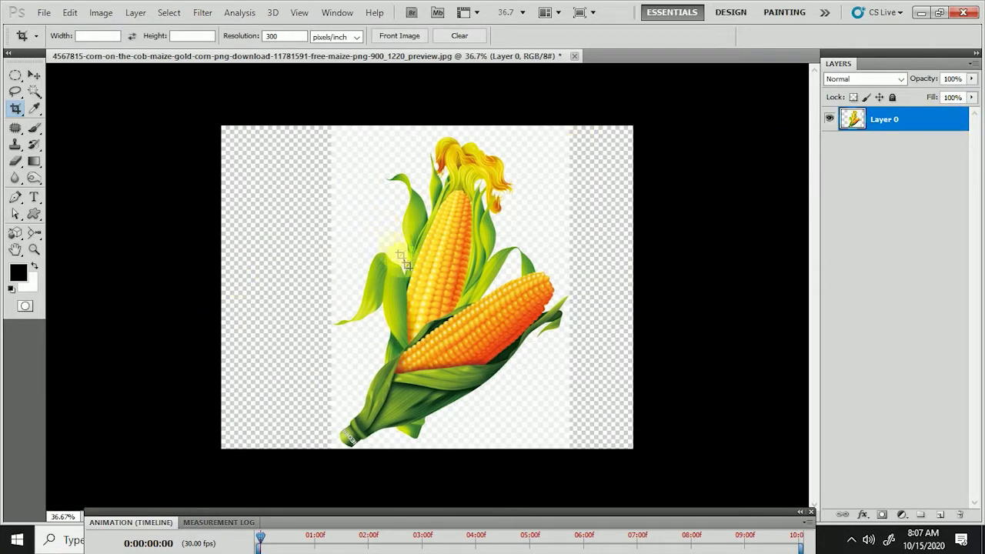
# Fit the canvas in view, show rulers, and begin rotating the corn with Free Transform
pyautogui.hotkey('ctrl', '0')
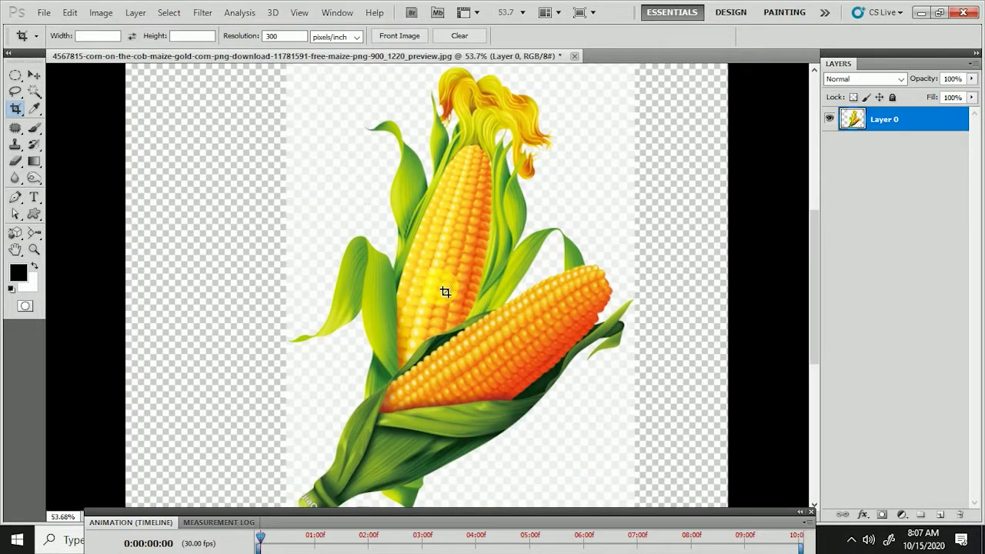
pyautogui.press('v')
pyautogui.hotkey('ctrl', 'r')
pyautogui.hotkey('ctrl', 't')
pyautogui.moveTo(614, 90)
pyautogui.mouseDown()
pyautogui.moveTo(653, 329)
pyautogui.moveTo(623, 246)
pyautogui.moveTo(622, 262)
pyautogui.mouseUp()
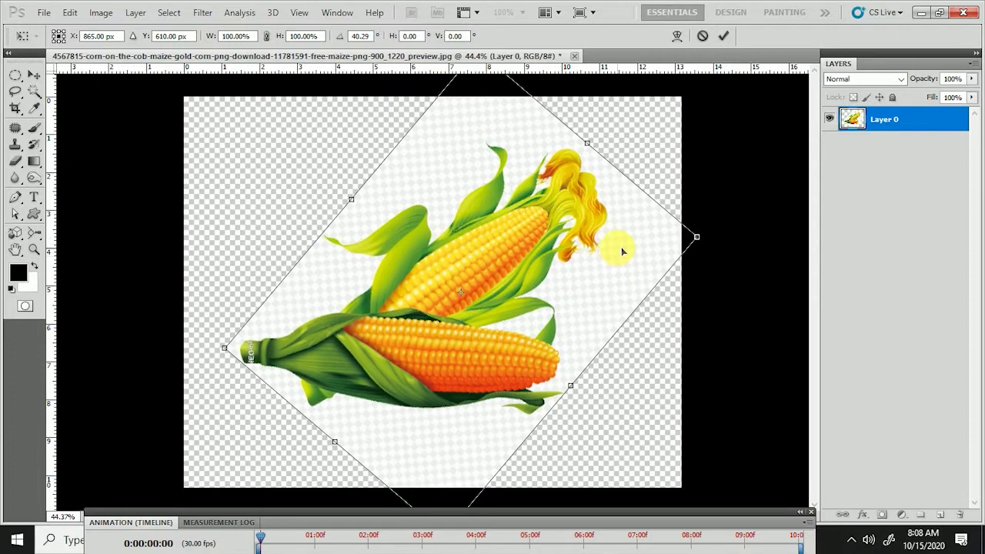
# Fine-tune the corn's rotation to 36° and commit the transform
pyautogui.scroll(-2, 622, 231)
pyautogui.scroll(3, 434, 364)
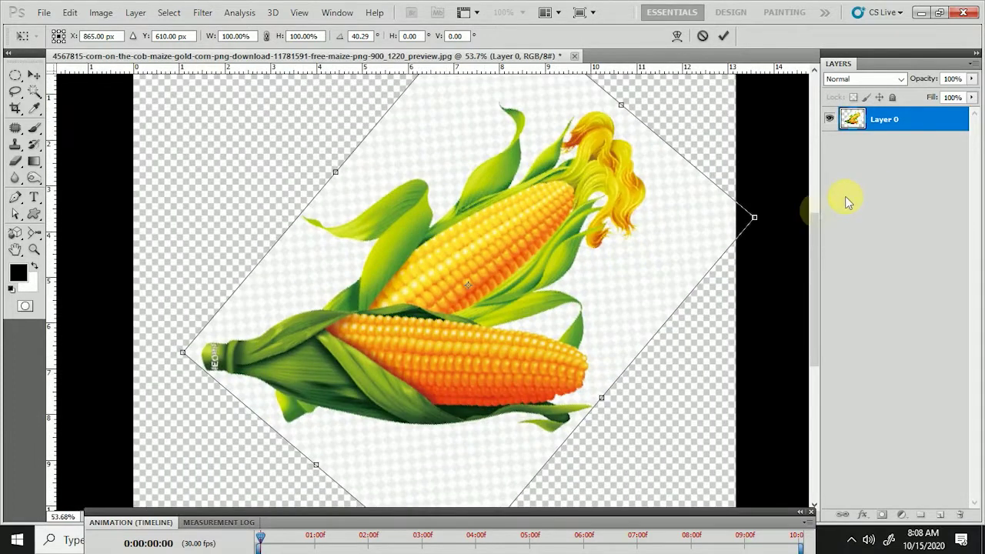
pyautogui.moveTo(775, 229); pyautogui.dragTo(772, 207)
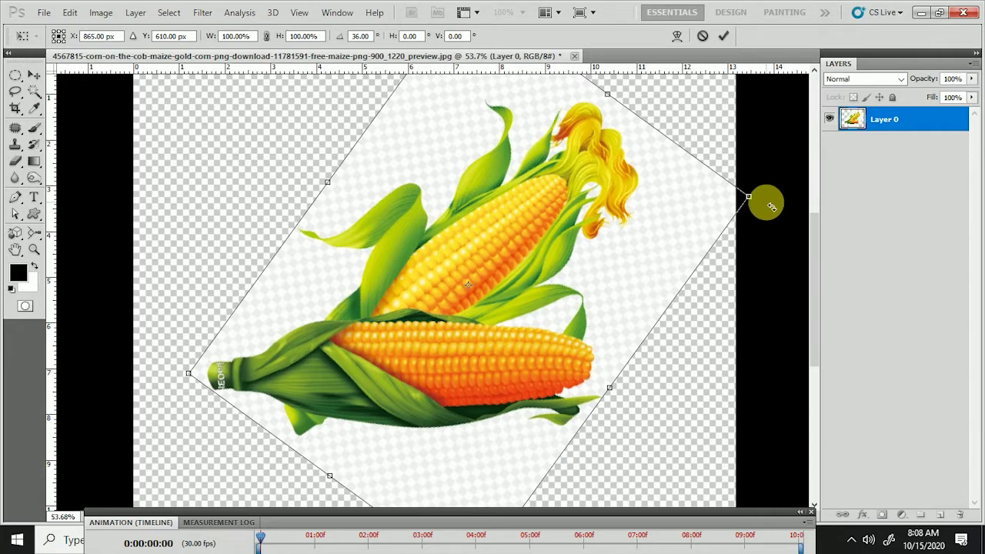
pyautogui.press('Return')
pyautogui.hotkey('ctrl', '0')
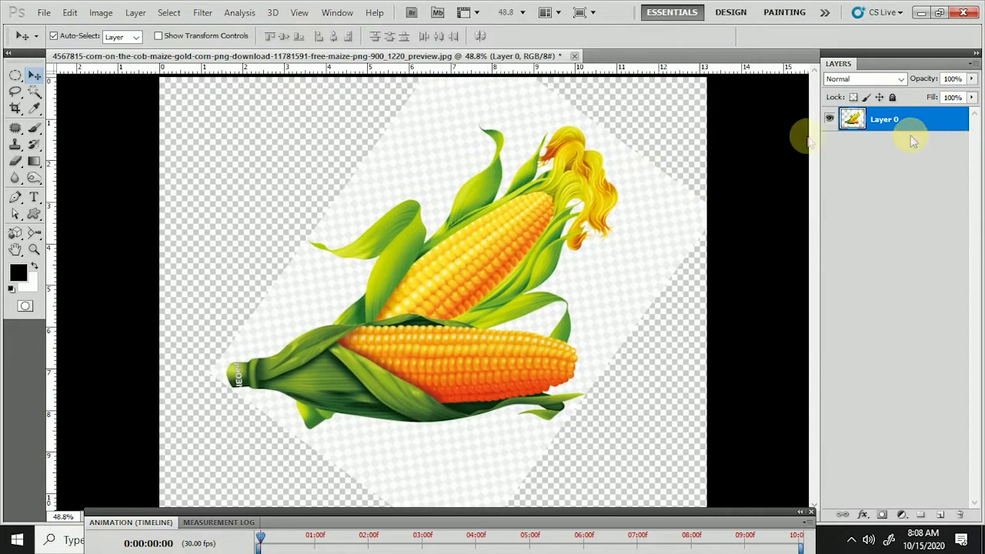
# Magic Wand the transparent background and invert the selection to surround the corn
pyautogui.scroll(3, 446, 183)
pyautogui.scroll(2, 423, 187)
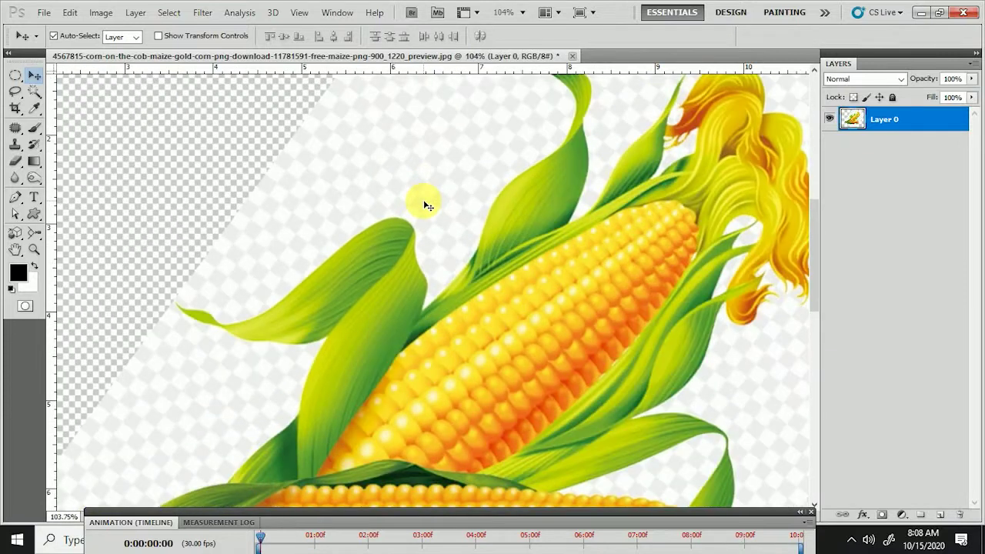
pyautogui.scroll(-1, 456, 200)
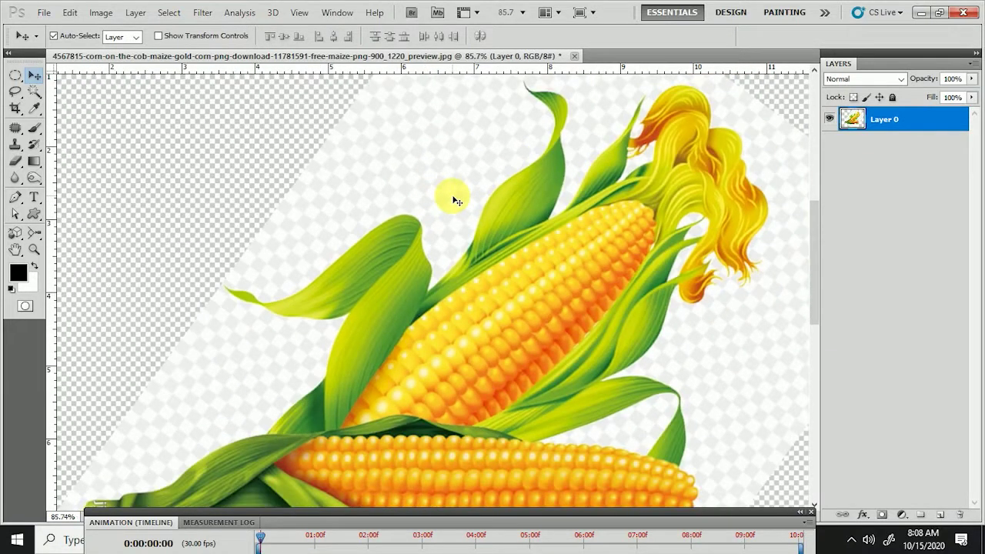
pyautogui.click(34, 91)
pyautogui.click(387, 172)
pyautogui.scroll(-3, 389, 172)
pyautogui.scroll(-2, 390, 172)
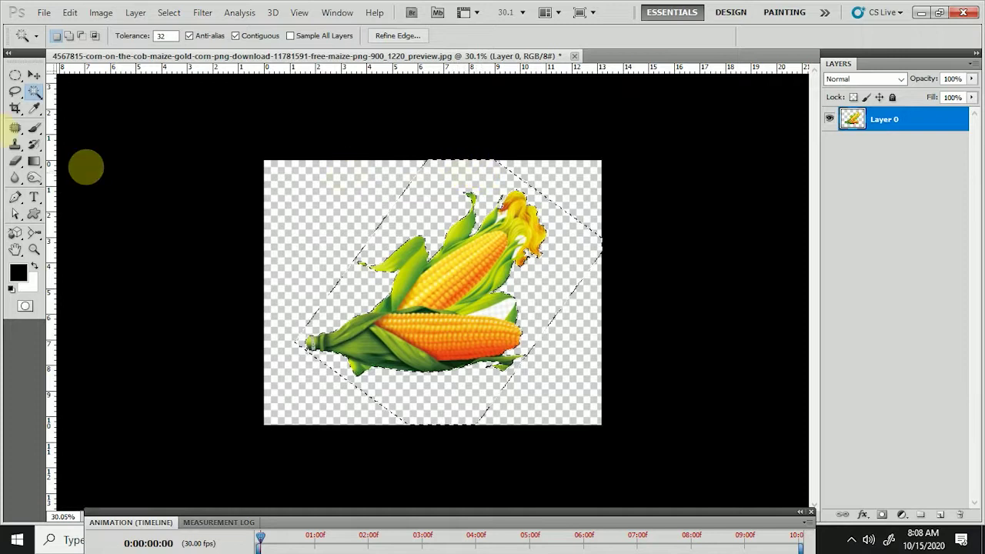
pyautogui.rightClick(33, 92)
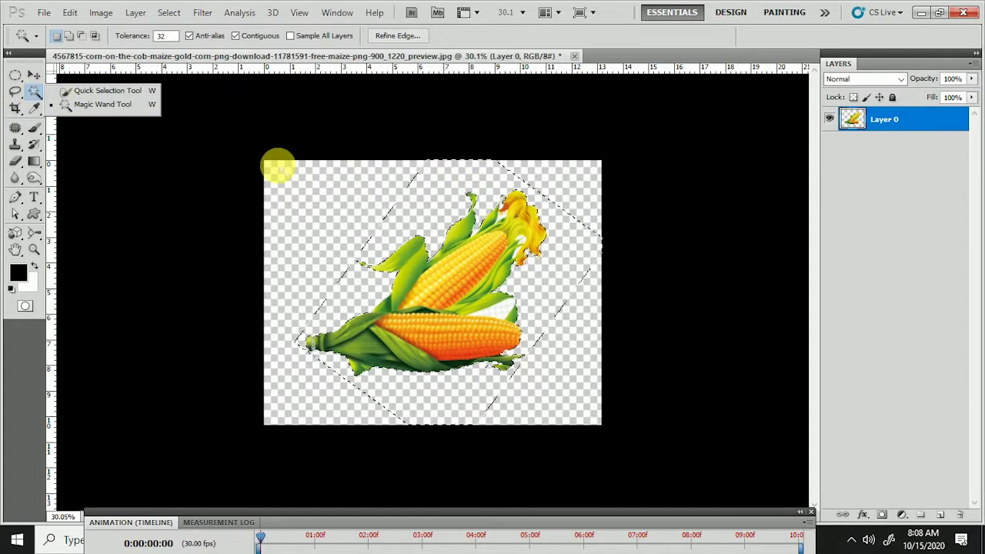
pyautogui.hotkey('ctrl', '+')
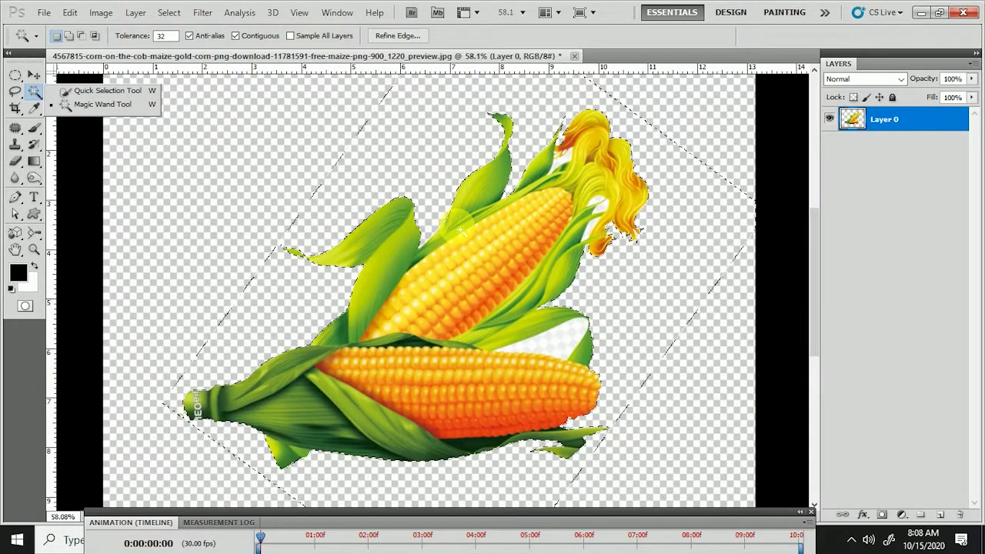
pyautogui.scroll(2, 565, 340)
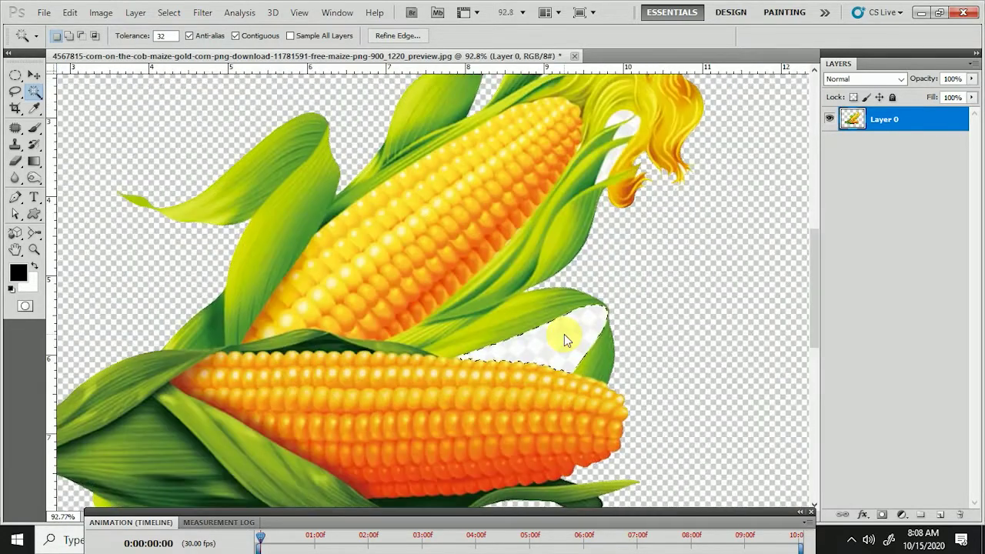
pyautogui.rightClick(565, 340)
pyautogui.click(585, 178)
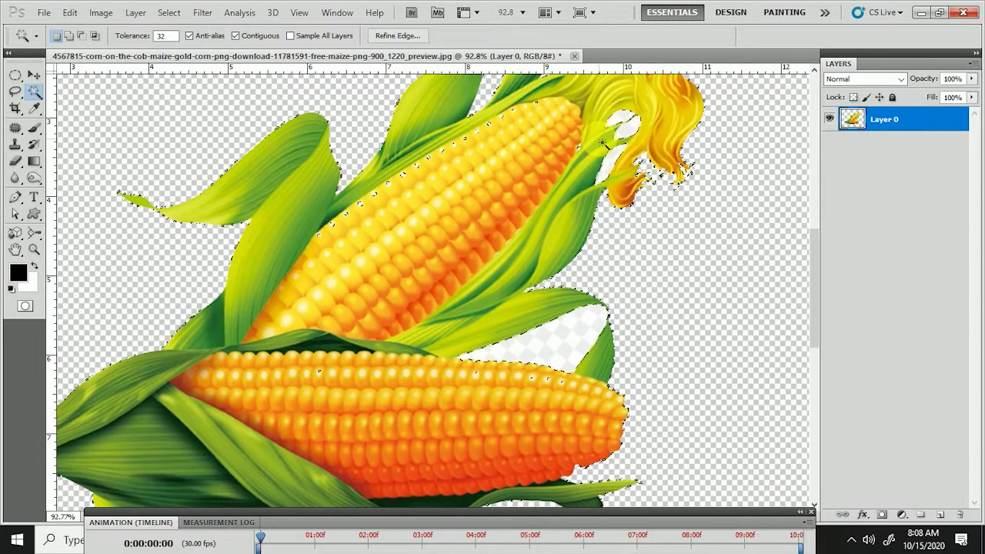
# Delete the whitish patches between leaf and lower cob and near the silk, then deselect
pyautogui.hotkey('ctrl', 'd')
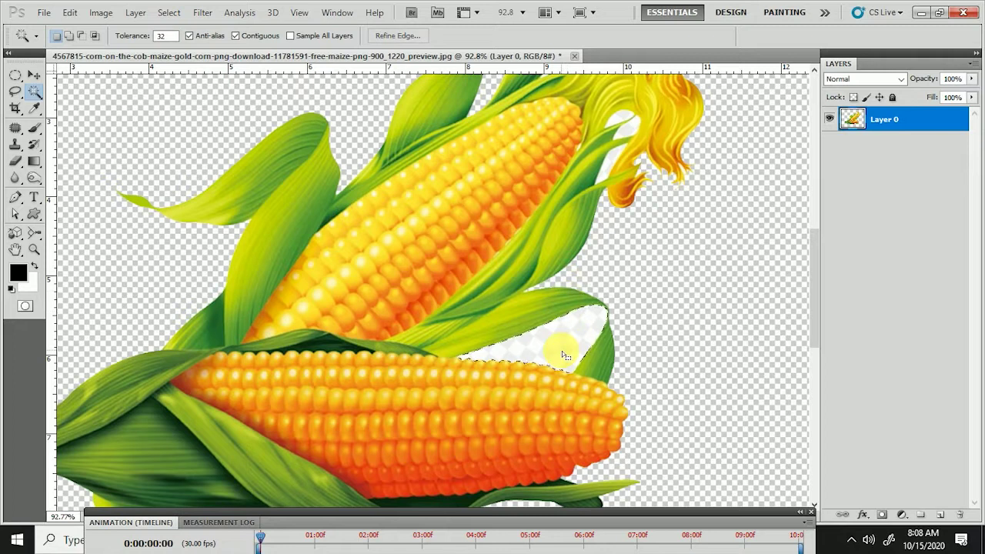
pyautogui.press('Delete')
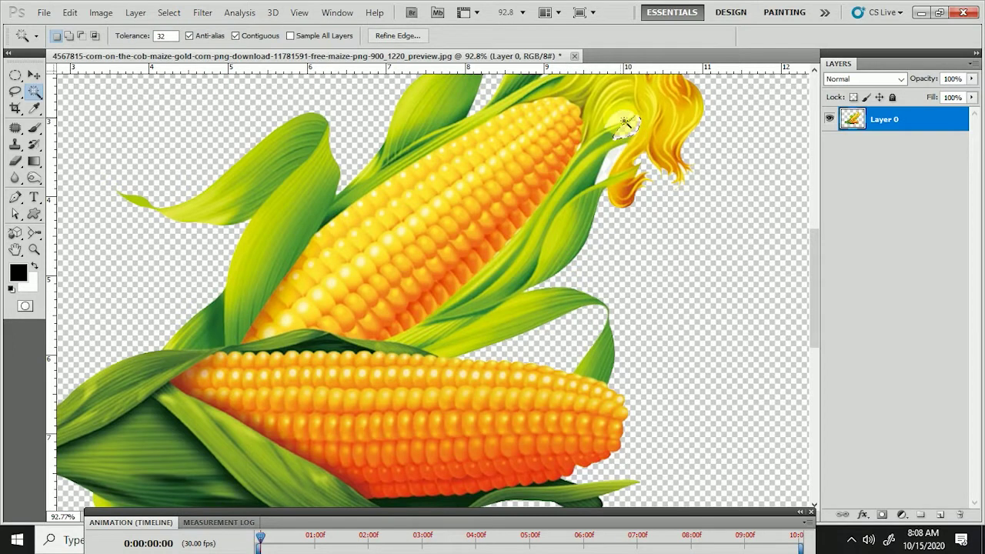
pyautogui.press('Delete')
pyautogui.hotkey('ctrl', '0')
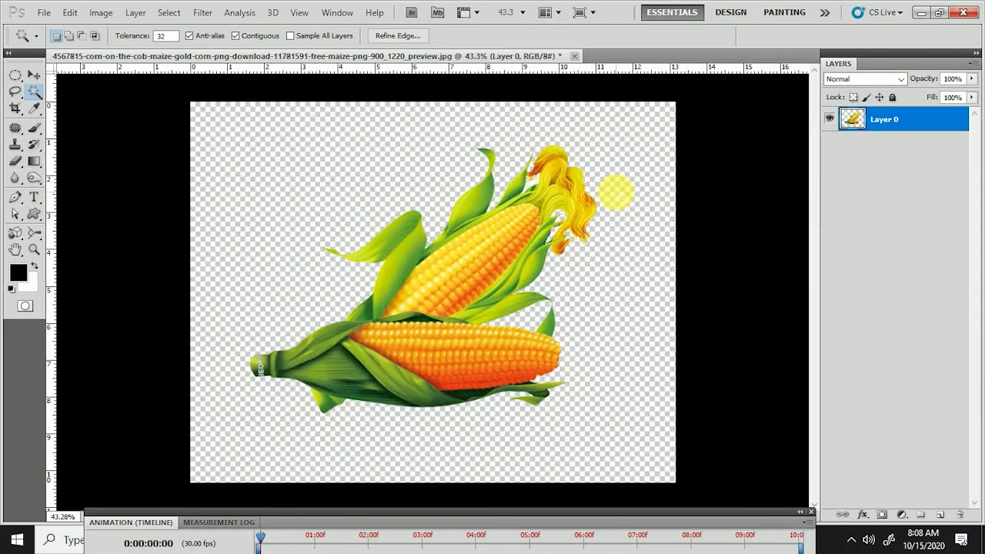
pyautogui.hotkey('ctrl', 'd')
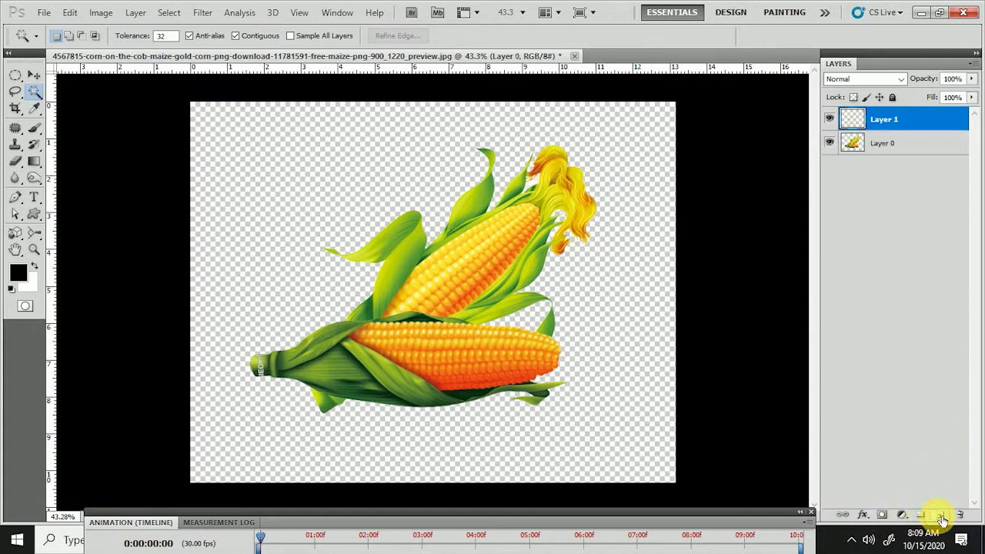
# Move Layer 1 beneath the corn, fill it with white, and add an empty Layer 2
pyautogui.moveTo(915, 127); pyautogui.dragTo(914, 160)
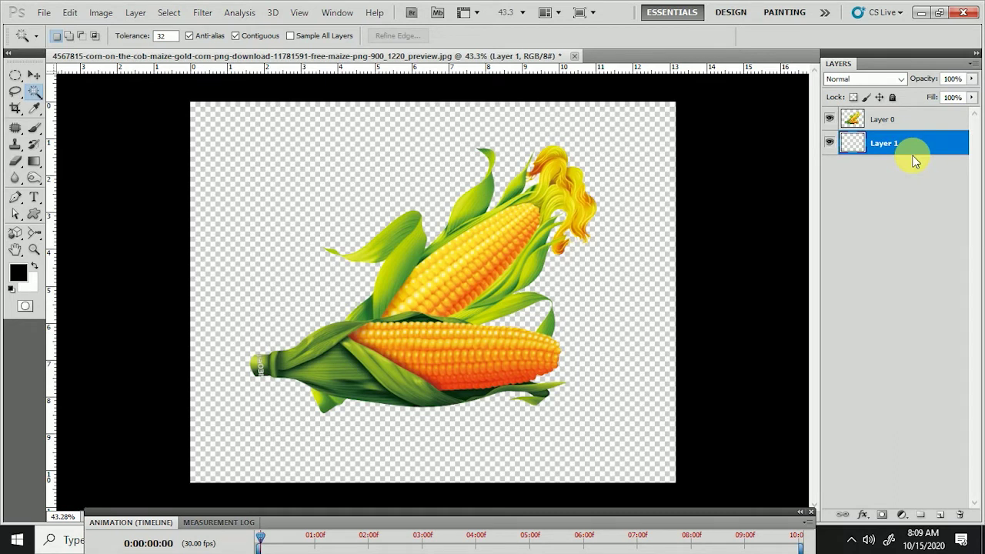
pyautogui.hotkey('ctrl', 'BackSpace')
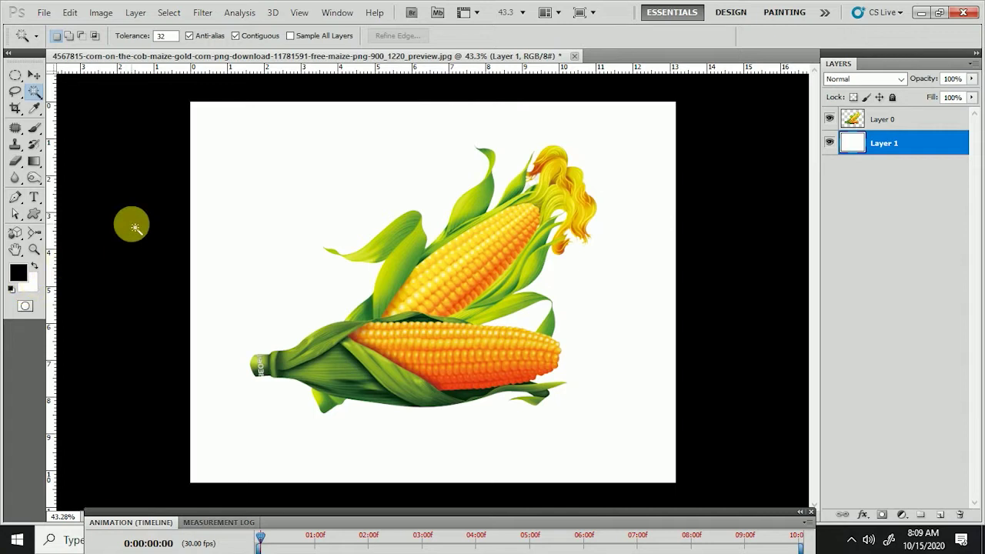
pyautogui.scroll(3, 604, 344)
pyautogui.scroll(-2, 336, 455)
pyautogui.scroll(3, 336, 454)
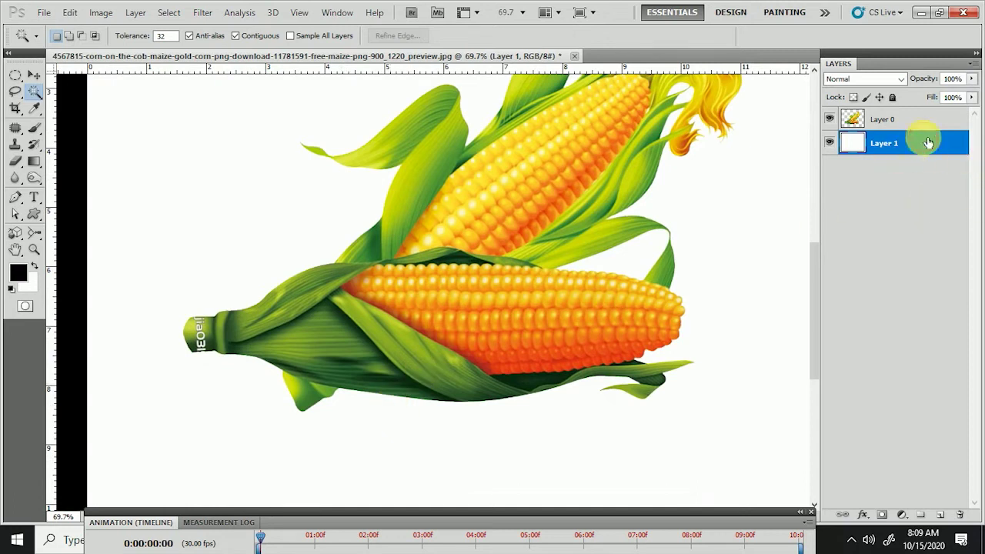
pyautogui.click(944, 514)
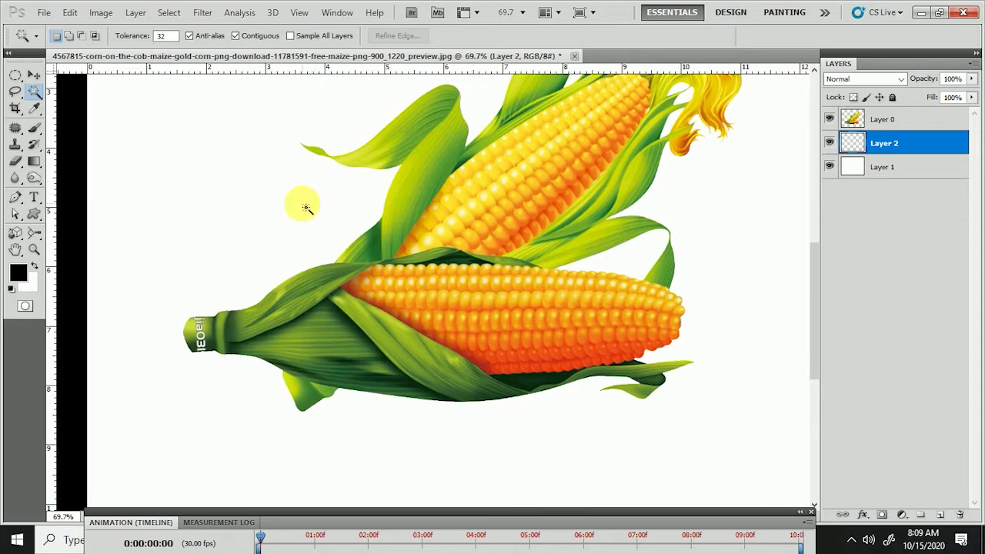
# Paint soft black shadow strokes under the lower cob on Layer 2 with a 10%-opacity brush
pyautogui.press('b')
pyautogui.scroll(3, 488, 334)
pyautogui.click(479, 339)
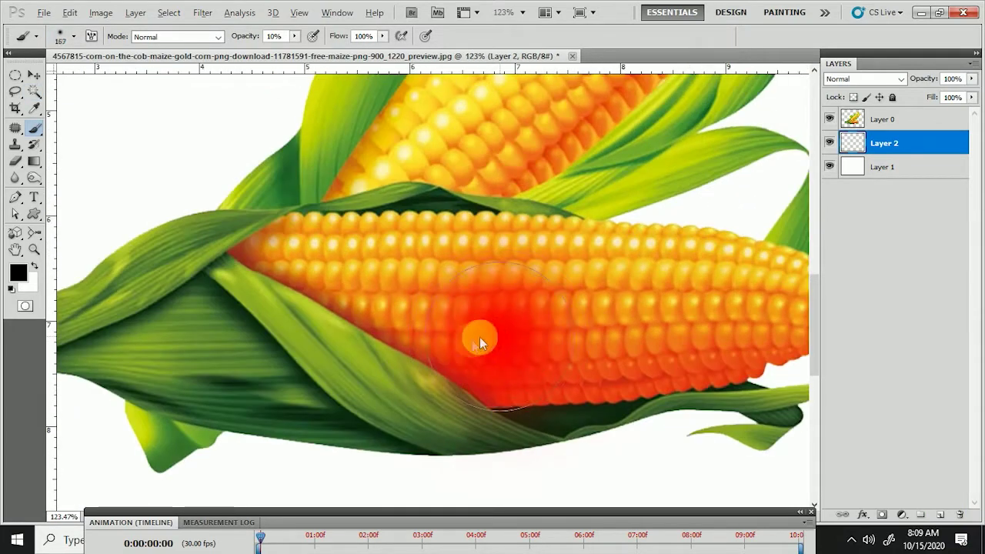
pyautogui.scroll(-3, 463, 344)
pyautogui.scroll(3, 479, 365)
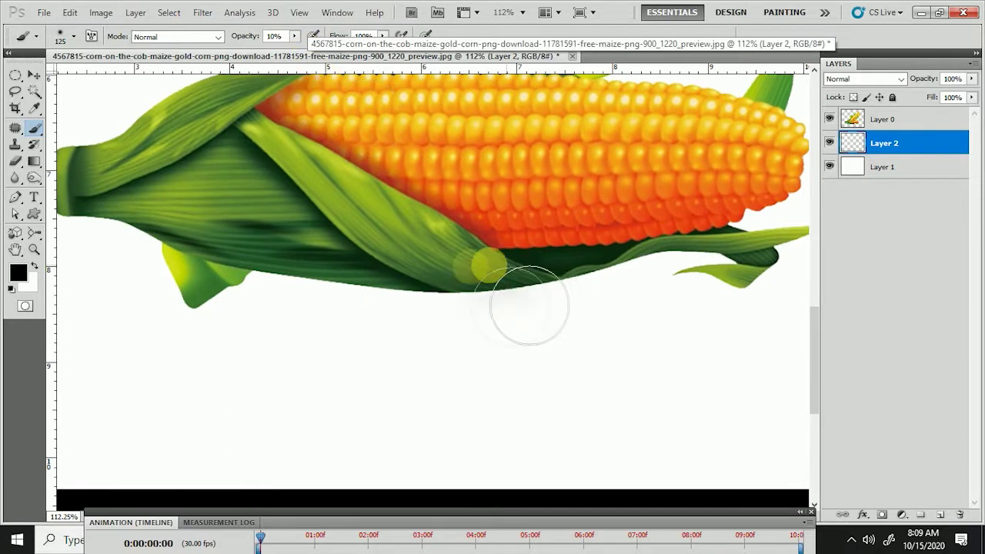
pyautogui.moveTo(528, 306); pyautogui.dragTo(359, 303)
pyautogui.scroll(-2, 543, 310)
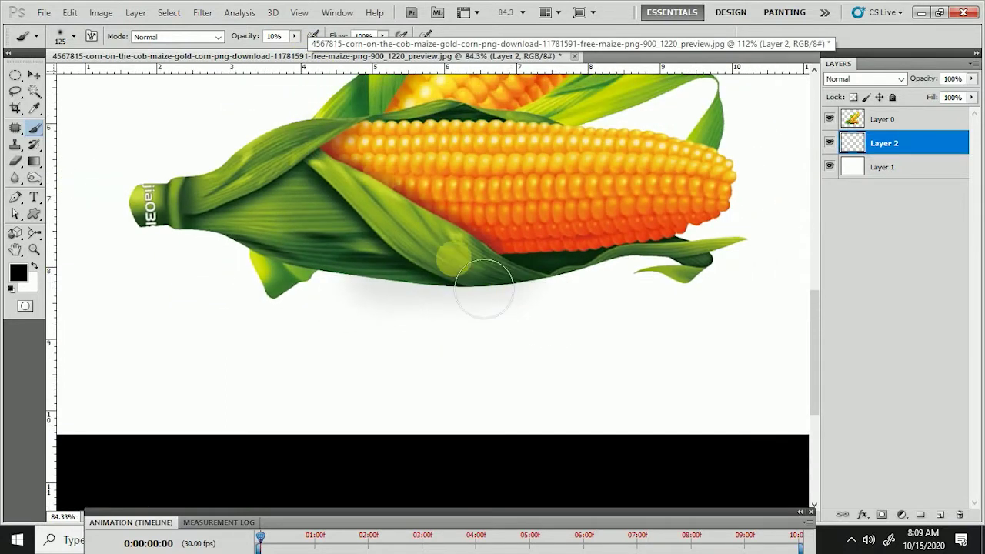
pyautogui.moveTo(435, 345)
pyautogui.mouseDown()
pyautogui.moveTo(318, 285)
pyautogui.moveTo(528, 301)
pyautogui.moveTo(293, 303)
pyautogui.moveTo(688, 296)
pyautogui.moveTo(141, 292)
pyautogui.moveTo(528, 281)
pyautogui.moveTo(127, 302)
pyautogui.moveTo(659, 297)
pyautogui.moveTo(438, 316)
pyautogui.moveTo(639, 323)
pyautogui.moveTo(380, 315)
pyautogui.moveTo(693, 307)
pyautogui.moveTo(642, 314)
pyautogui.moveTo(435, 284)
pyautogui.moveTo(615, 279)
pyautogui.moveTo(333, 311)
pyautogui.moveTo(643, 301)
pyautogui.moveTo(177, 290)
pyautogui.moveTo(407, 308)
pyautogui.moveTo(315, 292)
pyautogui.moveTo(232, 308)
pyautogui.moveTo(744, 286)
pyautogui.moveTo(334, 310)
pyautogui.moveTo(563, 297)
pyautogui.moveTo(309, 302)
pyautogui.moveTo(592, 288)
pyautogui.moveTo(350, 291)
pyautogui.moveTo(735, 286)
pyautogui.moveTo(215, 308)
pyautogui.moveTo(694, 301)
pyautogui.moveTo(106, 305)
pyautogui.moveTo(622, 297)
pyautogui.moveTo(639, 308)
pyautogui.moveTo(370, 308)
pyautogui.moveTo(389, 324)
pyautogui.moveTo(597, 314)
pyautogui.moveTo(205, 321)
pyautogui.moveTo(814, 306)
pyautogui.moveTo(157, 297)
pyautogui.moveTo(451, 282)
pyautogui.mouseUp()
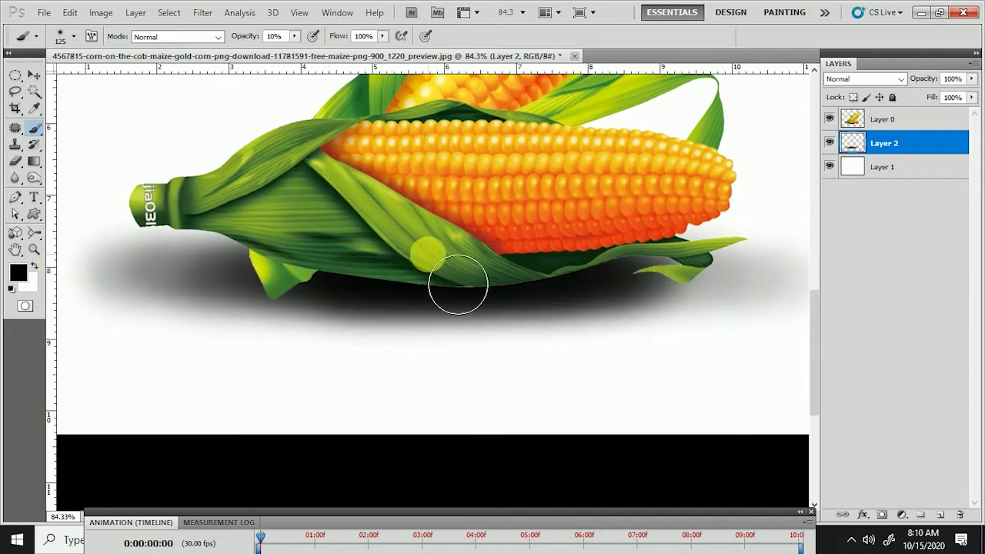
pyautogui.scroll(-3, 451, 282)
# Squash the shadow vertically with Free Transform and shift it lower beneath the cob
pyautogui.hotkey('ctrl', 't')
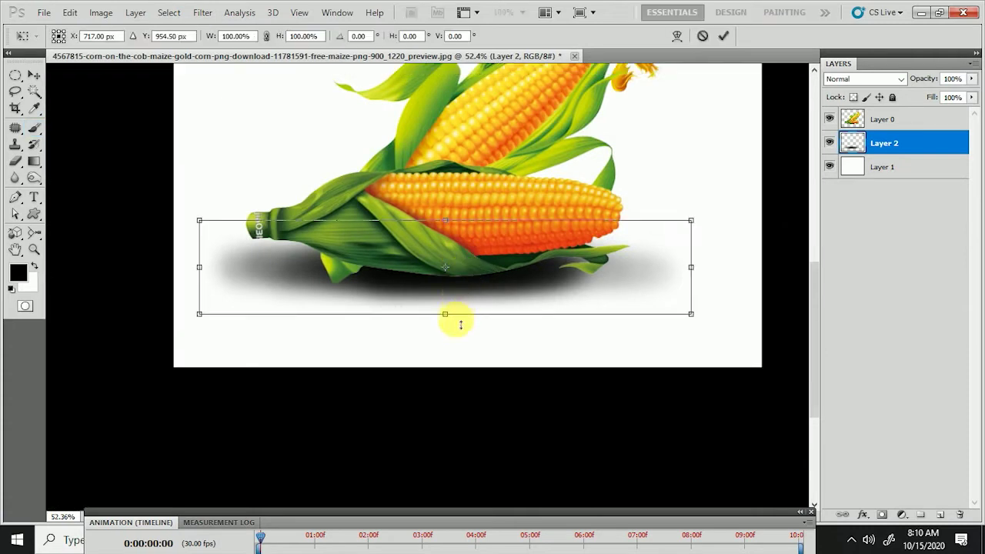
pyautogui.scroll(3, 457, 326)
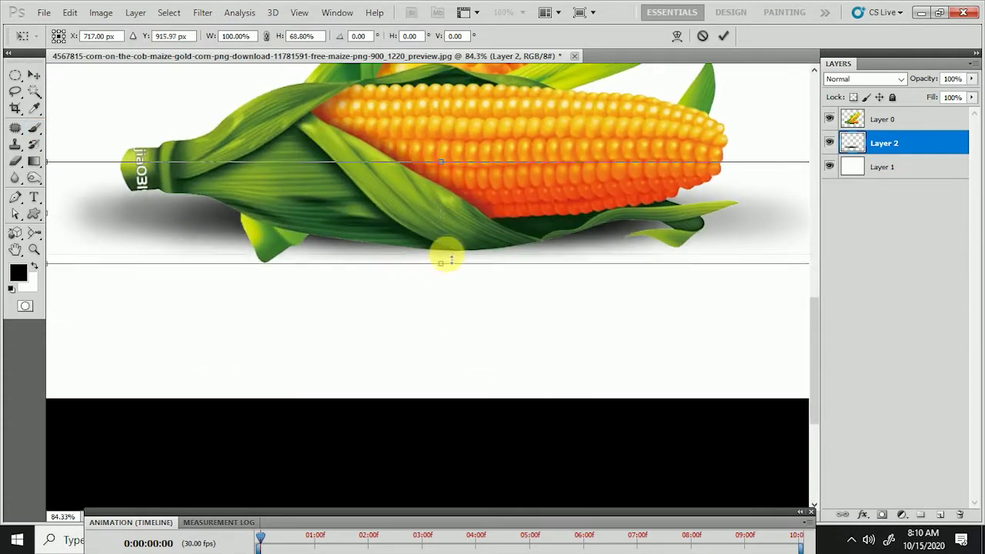
pyautogui.moveTo(441, 313); pyautogui.dragTo(442, 279)
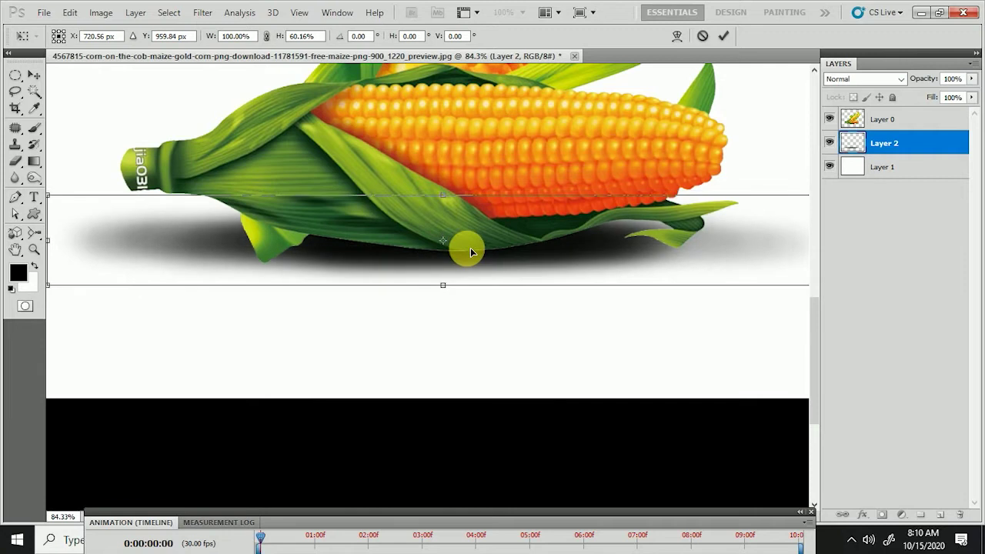
pyautogui.moveTo(470, 248)
pyautogui.mouseDown()
pyautogui.moveTo(456, 293)
pyautogui.moveTo(467, 252)
pyautogui.mouseUp()
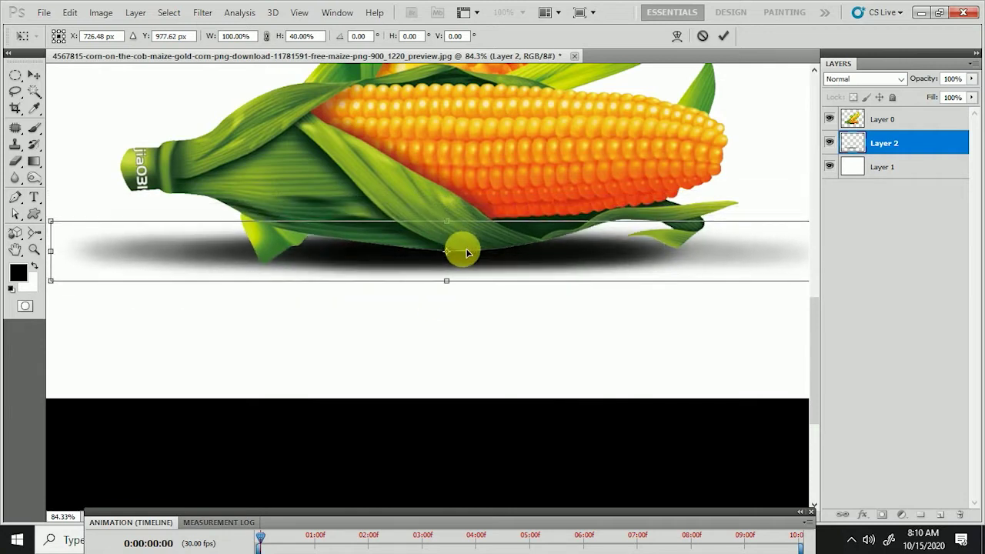
pyautogui.press('Return')
# Move the shadow layer and nudge it upward so it tucks just under the corn
pyautogui.press('b')
pyautogui.scroll(-2, 483, 277)
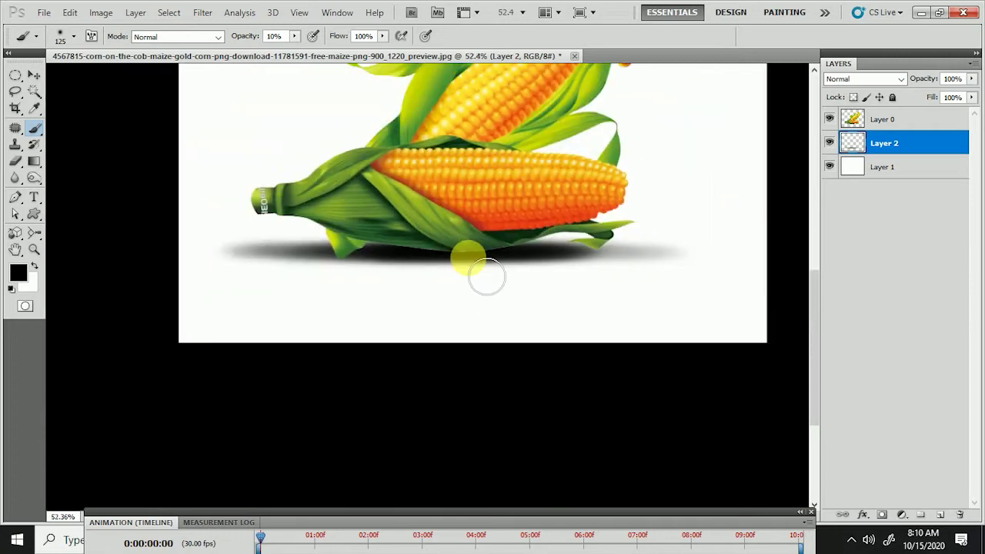
pyautogui.press('v')
pyautogui.scroll(1, 486, 277)
pyautogui.scroll(1, 469, 275)
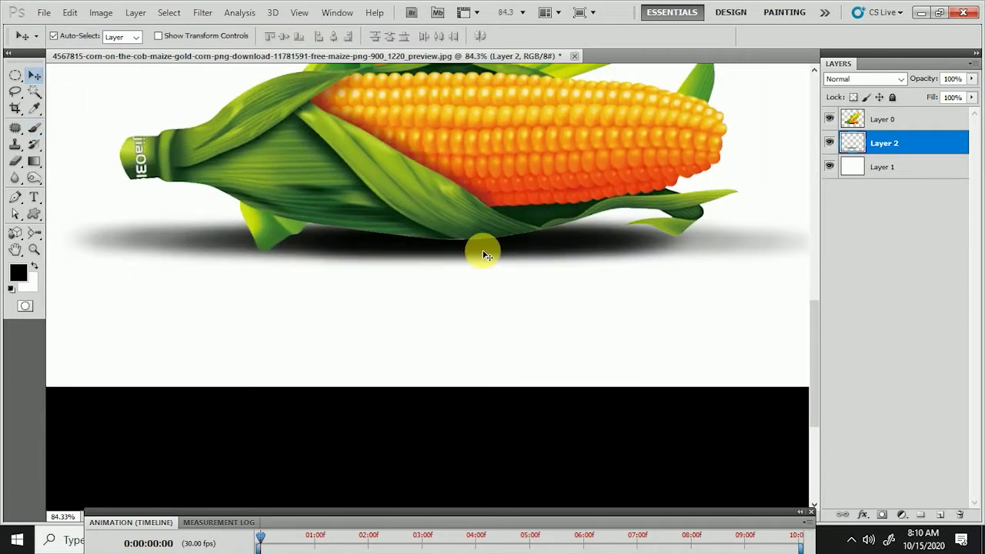
pyautogui.moveTo(485, 255); pyautogui.dragTo(479, 237)
pyautogui.keyDown('shift'); pyautogui.click(478, 238); pyautogui.keyUp('shift')
pyautogui.click(478, 237)
pyautogui.scroll(-2, 481, 254)
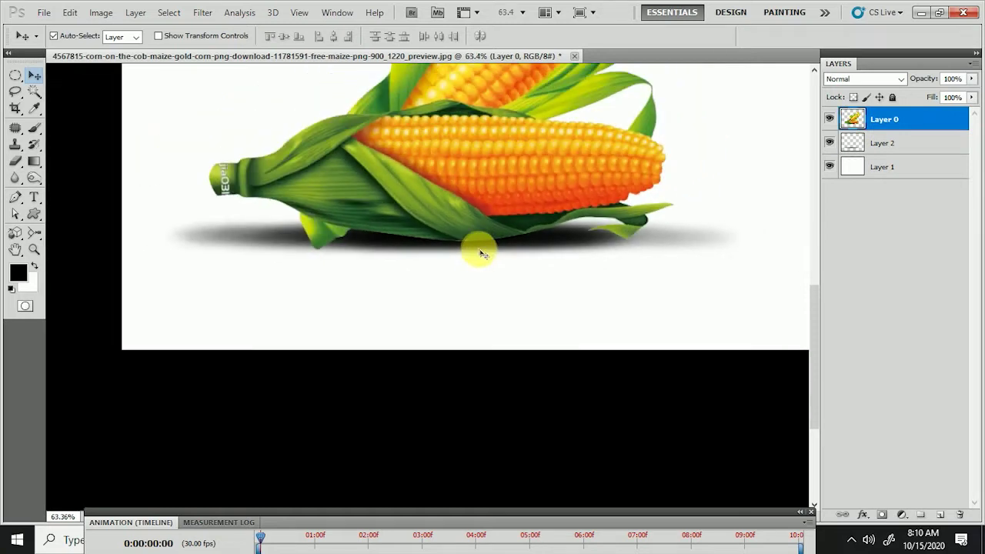
pyautogui.click(479, 254)
pyautogui.press('Up')
pyautogui.press('Up')
pyautogui.press('Up')
pyautogui.press('Up')
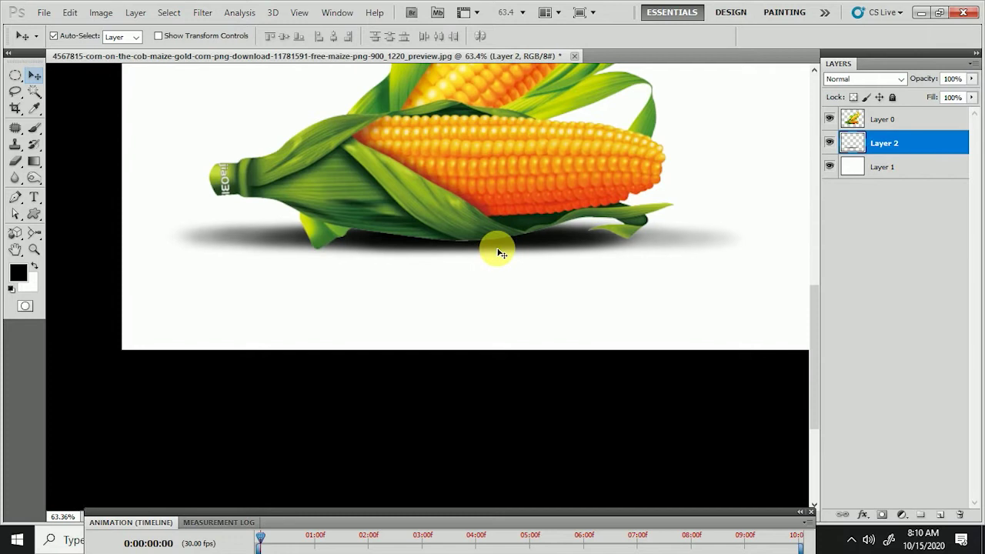
# Select the corn layer and create a new layer group, Group 1
pyautogui.click(904, 123)
pyautogui.scroll(2, 444, 237)
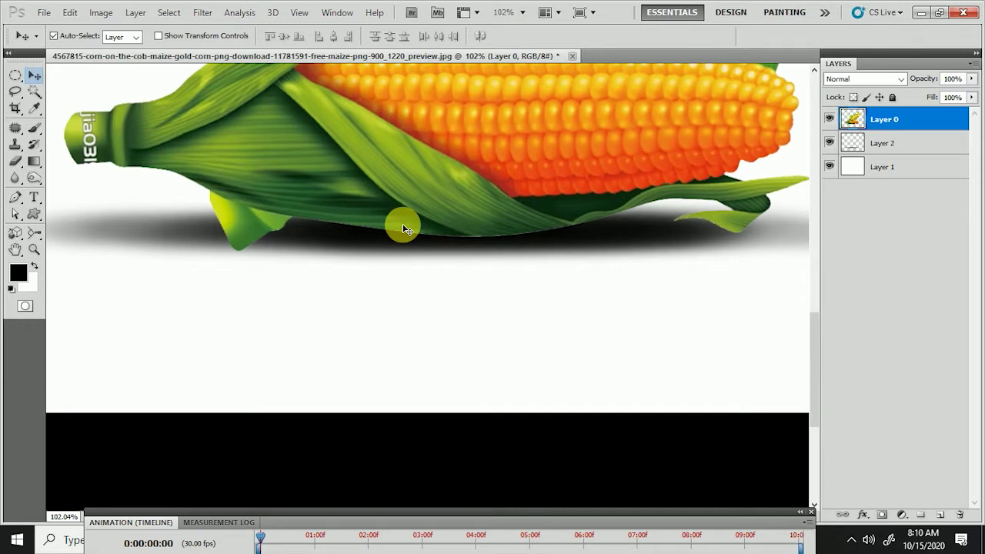
pyautogui.scroll(3, 408, 227)
pyautogui.scroll(-2, 415, 225)
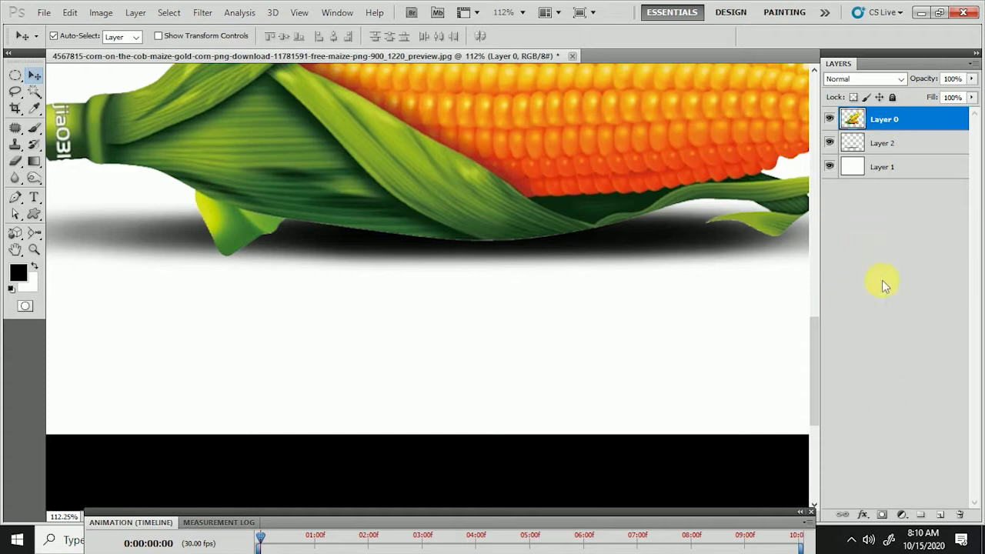
pyautogui.click(923, 515)
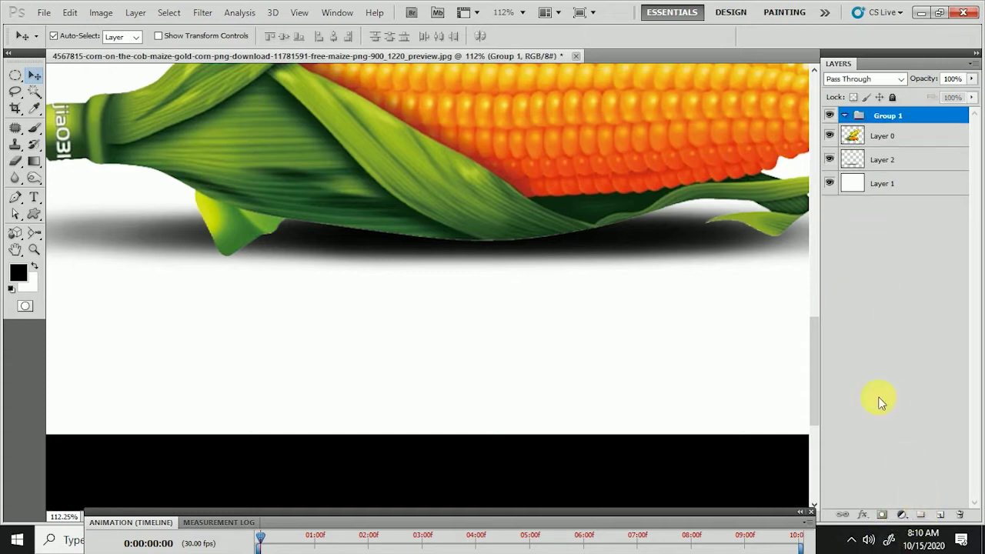
# Undo the empty Group 1, shrink the brush, and load Layer 0's corn outline as a selection
pyautogui.hotkey('ctrl', 'z')
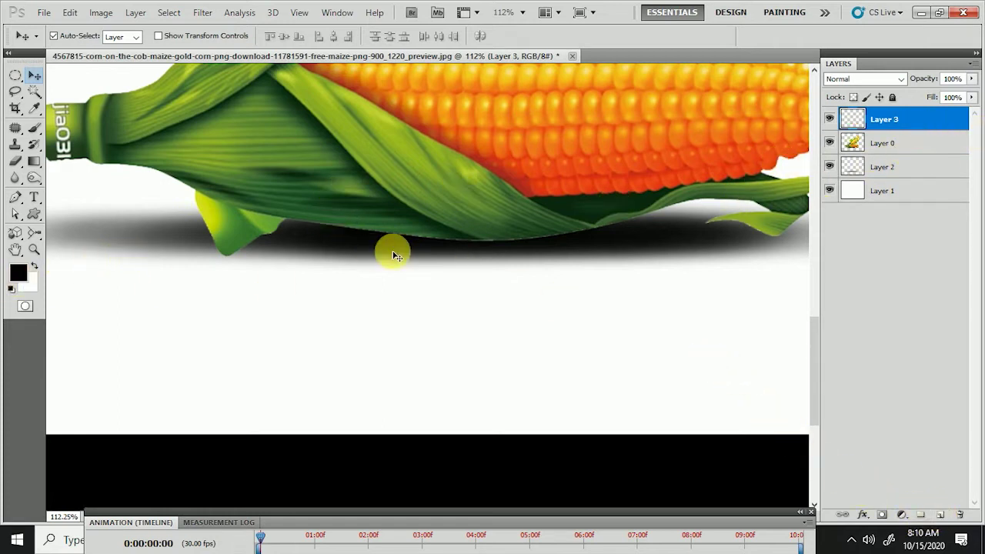
pyautogui.press('b')
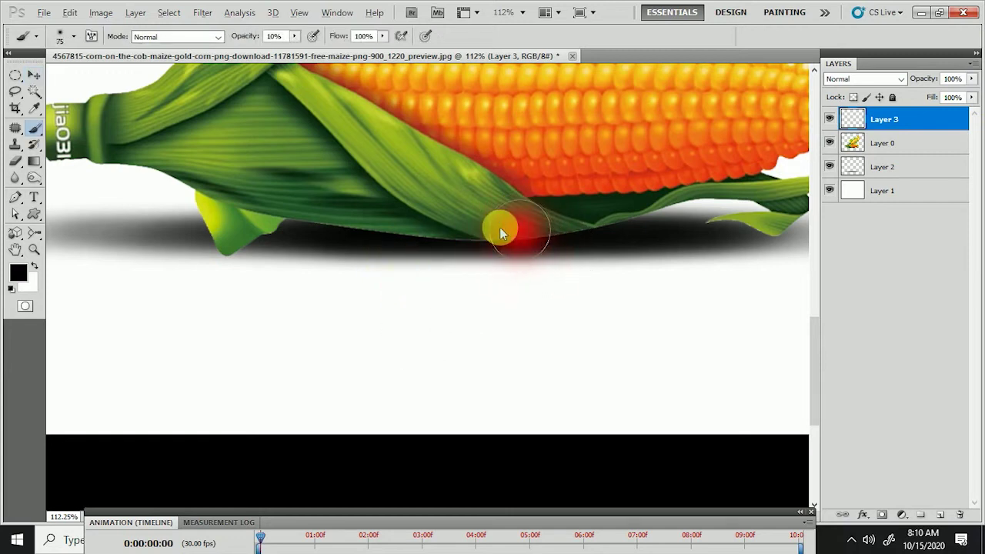
pyautogui.scroll(2, 536, 223)
pyautogui.press('[')
pyautogui.press('[')
pyautogui.press('[')
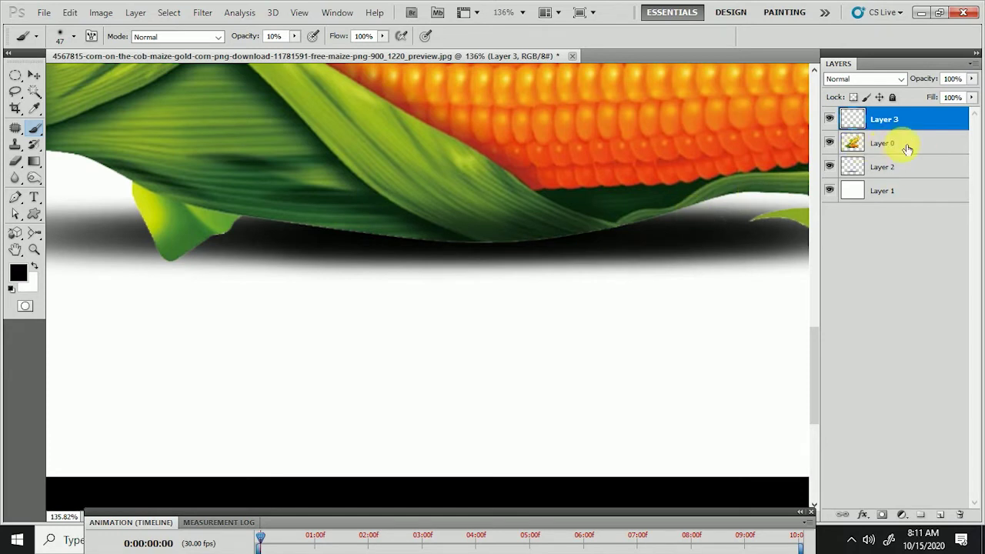
pyautogui.click(907, 149)
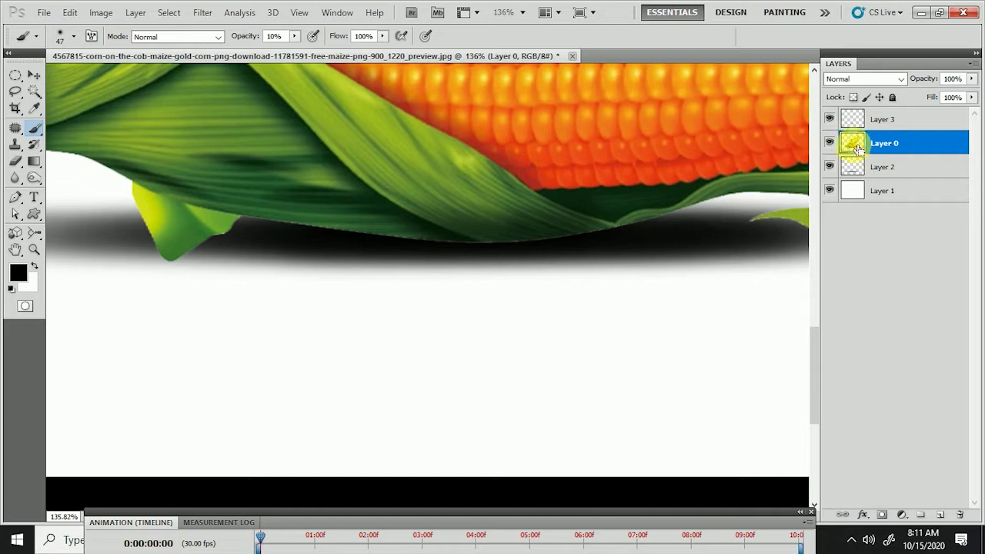
pyautogui.keyDown('ctrl'); pyautogui.click(853, 144); pyautogui.keyUp('ctrl')
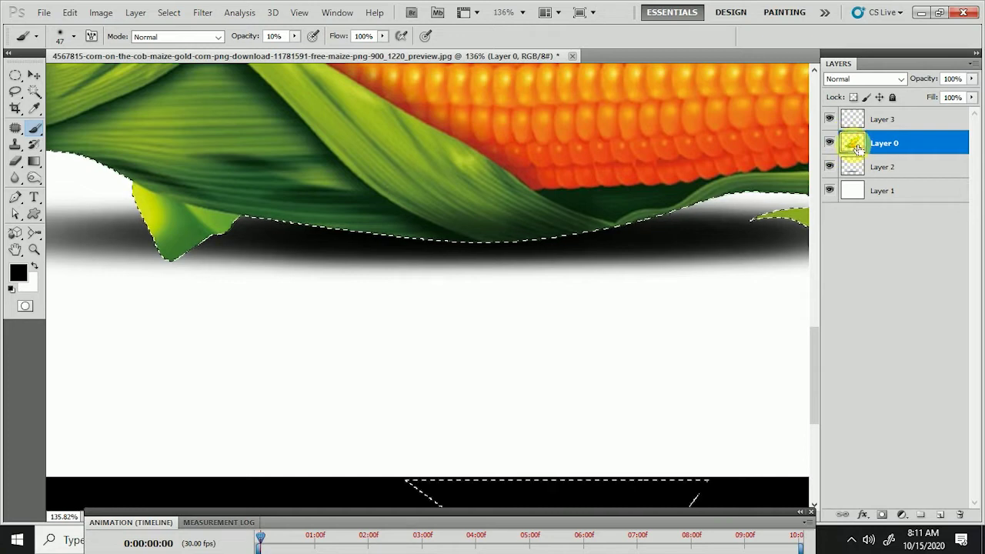
# On the top layer, darken the shadow along the husk's lower edge and the cob's underside
pyautogui.scroll(-3, 484, 275)
pyautogui.scroll(2, 479, 272)
pyautogui.scroll(1, 479, 272)
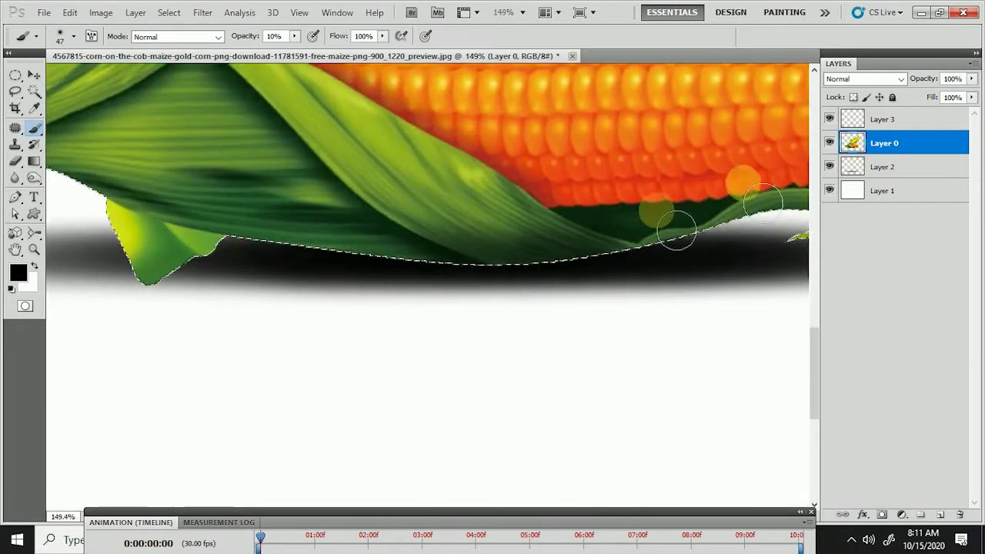
pyautogui.click(884, 123)
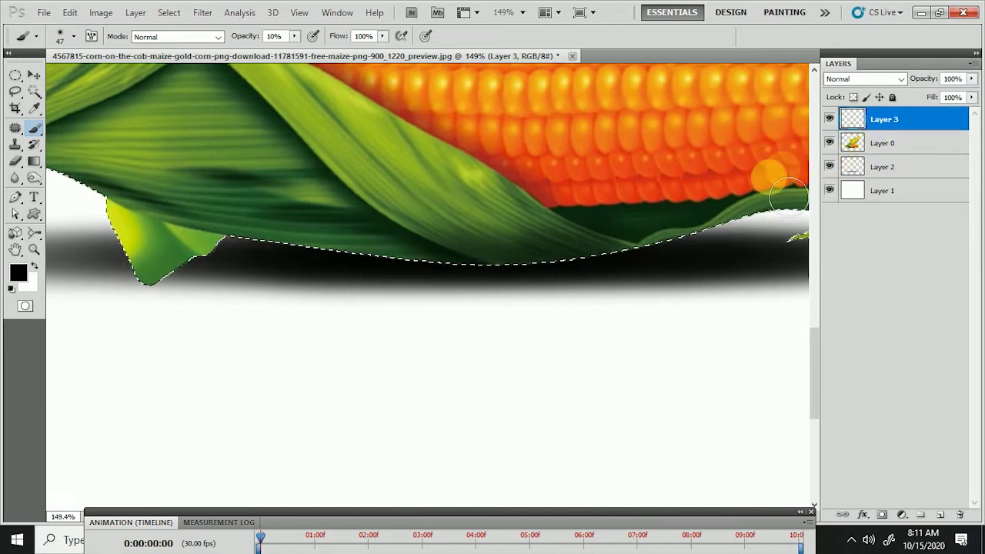
pyautogui.moveTo(551, 246); pyautogui.dragTo(566, 272)
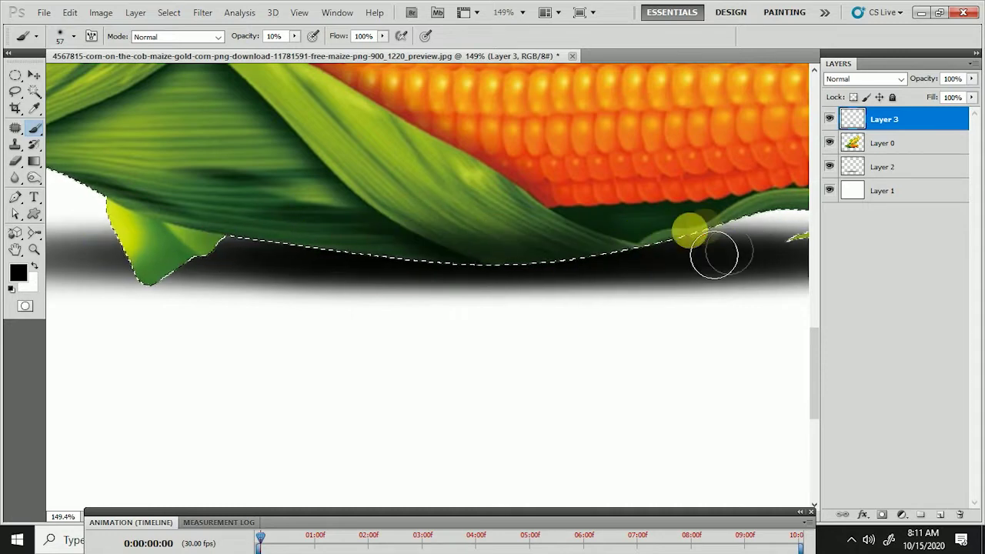
pyautogui.scroll(-2, 729, 251)
pyautogui.scroll(1, 505, 248)
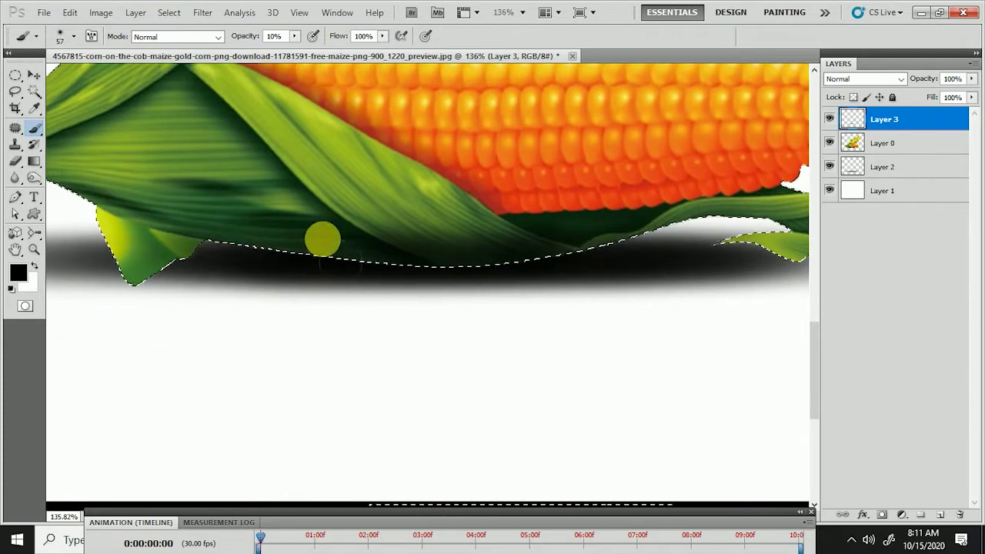
pyautogui.scroll(-1, 495, 253)
pyautogui.scroll(-3, 539, 265)
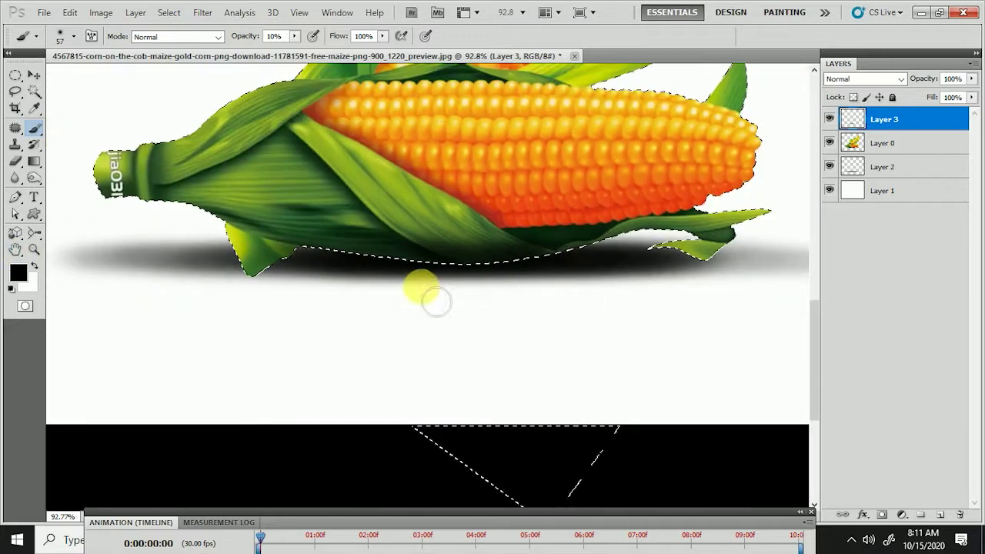
pyautogui.press(']')
pyautogui.press(']')
pyautogui.press(']')
pyautogui.moveTo(335, 269)
pyautogui.mouseDown()
pyautogui.moveTo(626, 246)
pyautogui.moveTo(330, 275)
pyautogui.moveTo(743, 277)
pyautogui.moveTo(615, 290)
pyautogui.moveTo(644, 279)
pyautogui.moveTo(521, 301)
pyautogui.moveTo(350, 294)
pyautogui.moveTo(396, 297)
pyautogui.moveTo(362, 286)
pyautogui.mouseUp()
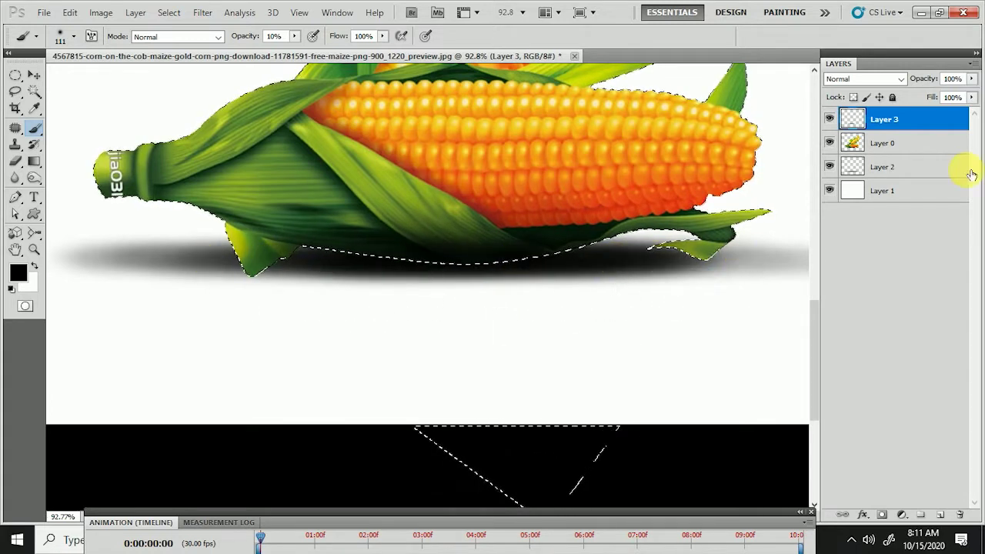
# Show Layer 3 again, pan to check the lower cob's shadow, and select Layer 0
pyautogui.scroll(-3, 595, 219)
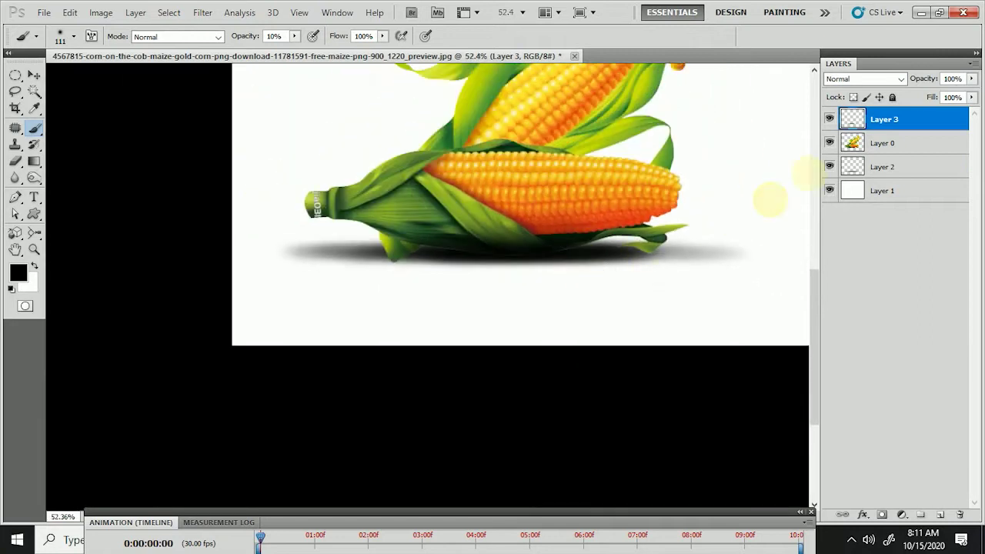
pyautogui.click(829, 119)
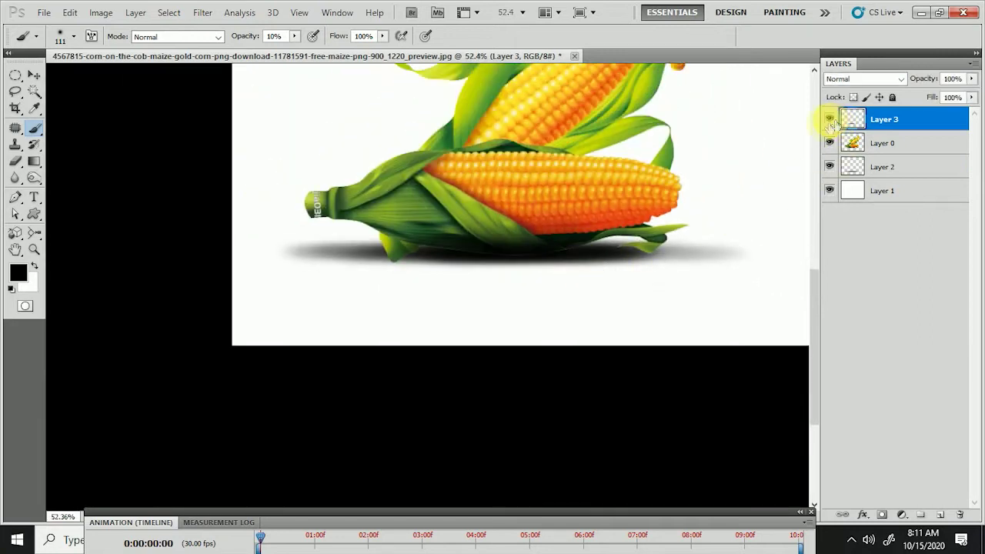
pyautogui.scroll(-1, 626, 281)
pyautogui.scroll(-1, 605, 314)
pyautogui.scroll(3, 604, 314)
pyautogui.scroll(2, 417, 402)
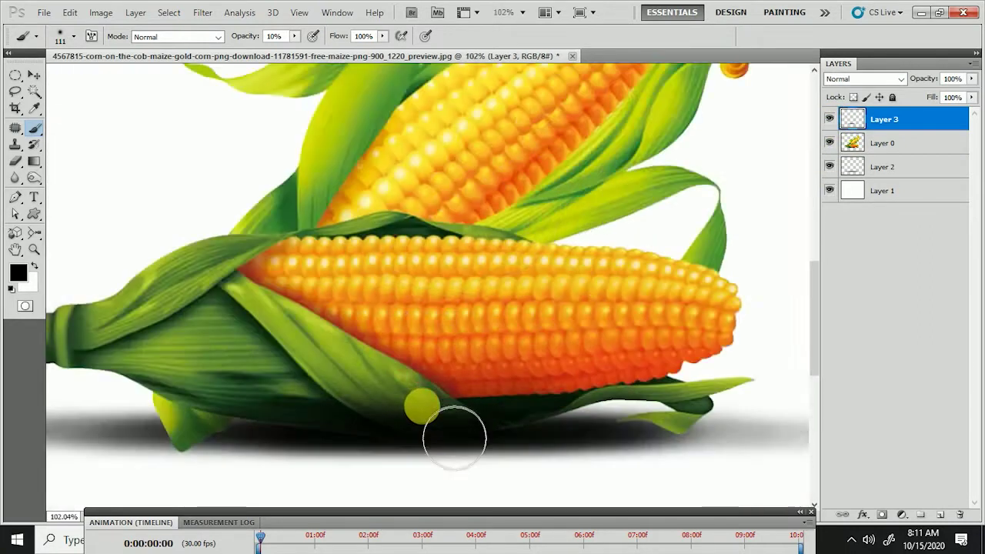
pyautogui.scroll(2, 417, 403)
pyautogui.scroll(2, 476, 291)
pyautogui.moveTo(462, 351); pyautogui.dragTo(480, 193)
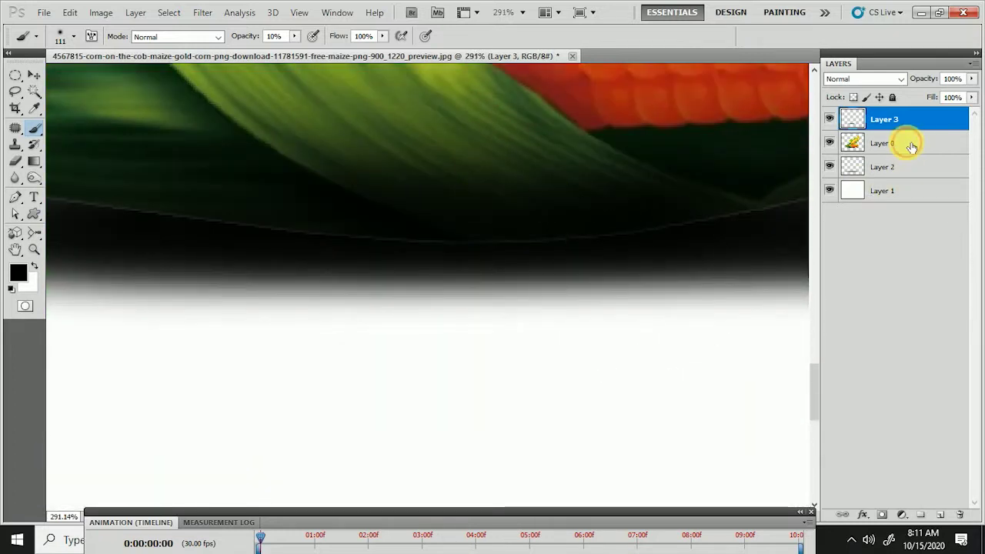
pyautogui.click(910, 147)
pyautogui.scroll(-1, 780, 172)
pyautogui.scroll(-2, 785, 226)
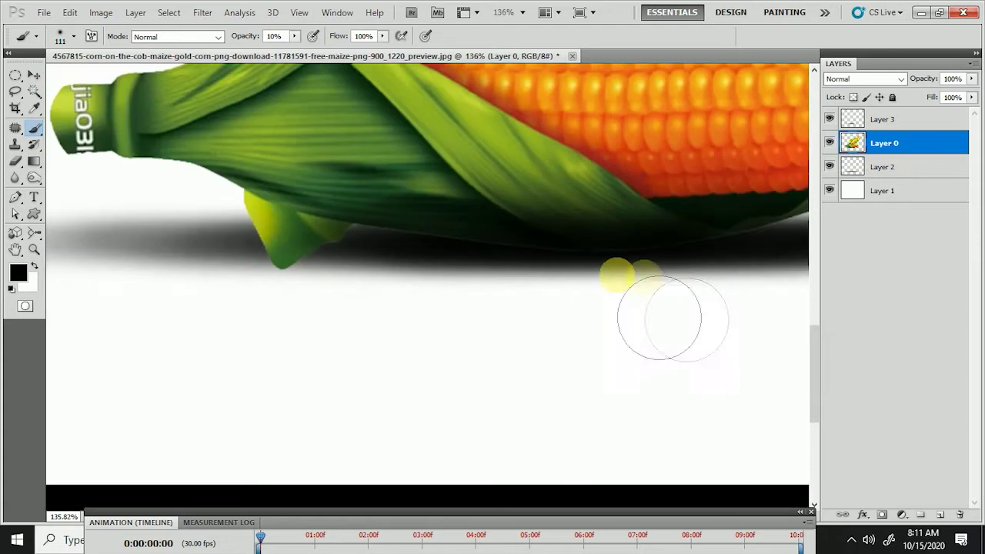
# Blur the corn's lower edge along its shadow with a size-34 Blur brush at 62% strength
pyautogui.click(16, 178)
pyautogui.scroll(2, 395, 226)
pyautogui.click(391, 226)
pyautogui.moveTo(451, 241)
pyautogui.mouseDown()
pyautogui.moveTo(424, 266)
pyautogui.moveTo(693, 286)
pyautogui.moveTo(390, 273)
pyautogui.mouseUp()
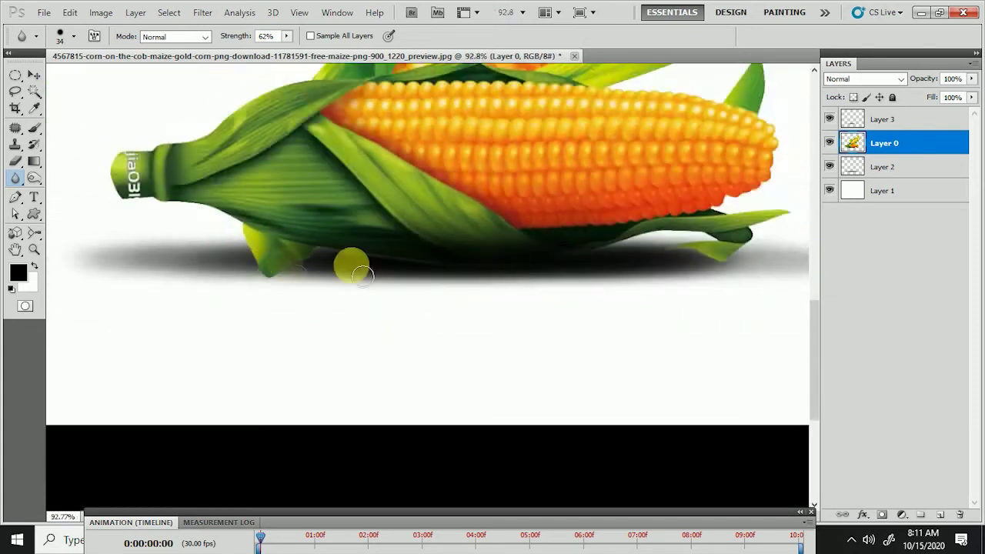
pyautogui.scroll(3, 501, 266)
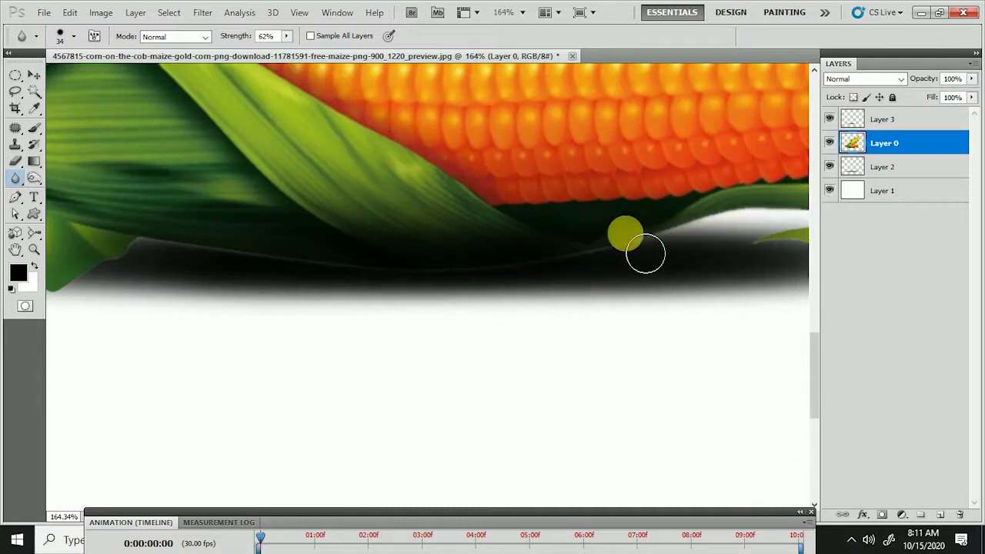
pyautogui.scroll(-2, 560, 250)
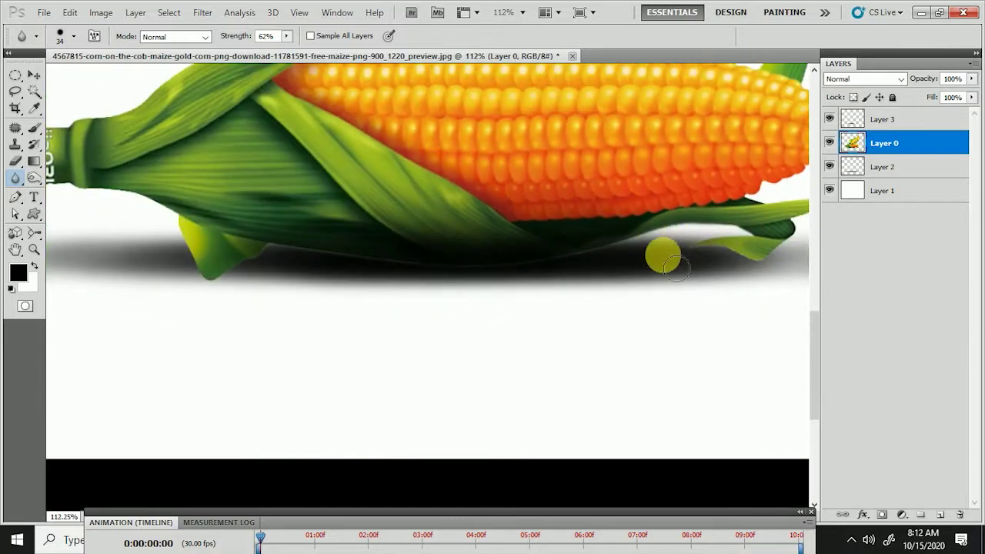
pyautogui.moveTo(684, 262)
pyautogui.mouseDown()
pyautogui.moveTo(214, 269)
pyautogui.moveTo(204, 291)
pyautogui.mouseUp()
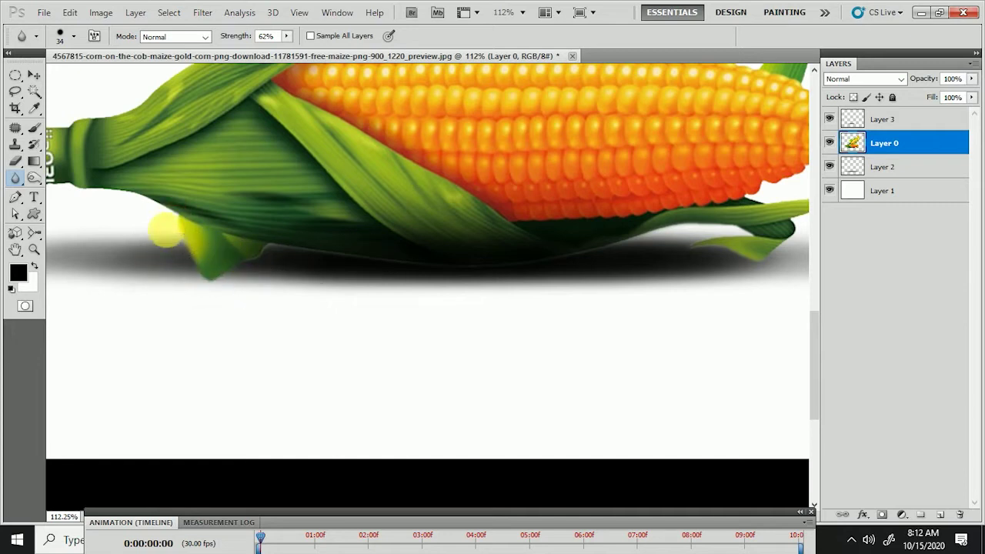
pyautogui.moveTo(216, 237); pyautogui.dragTo(741, 186)
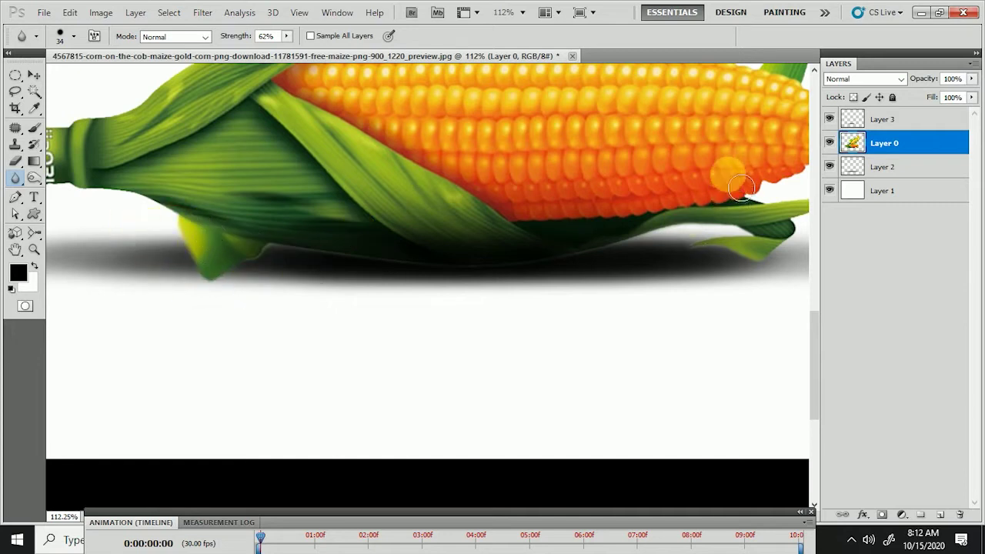
# Load the corn's outline from Layer 0 as a selection and make Layer 3 active
pyautogui.click(939, 123)
pyautogui.click(860, 145)
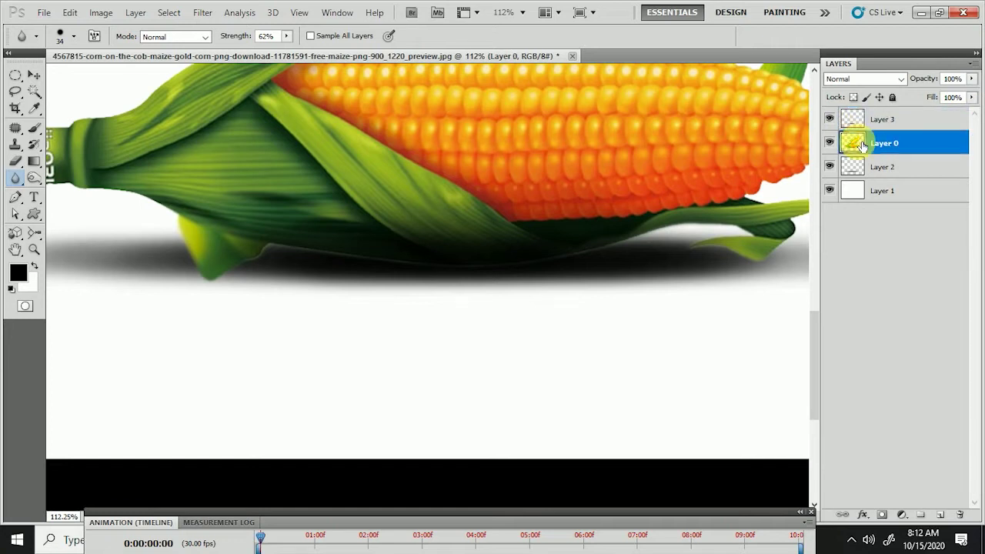
pyautogui.keyDown('ctrl'); pyautogui.click(860, 145); pyautogui.keyUp('ctrl')
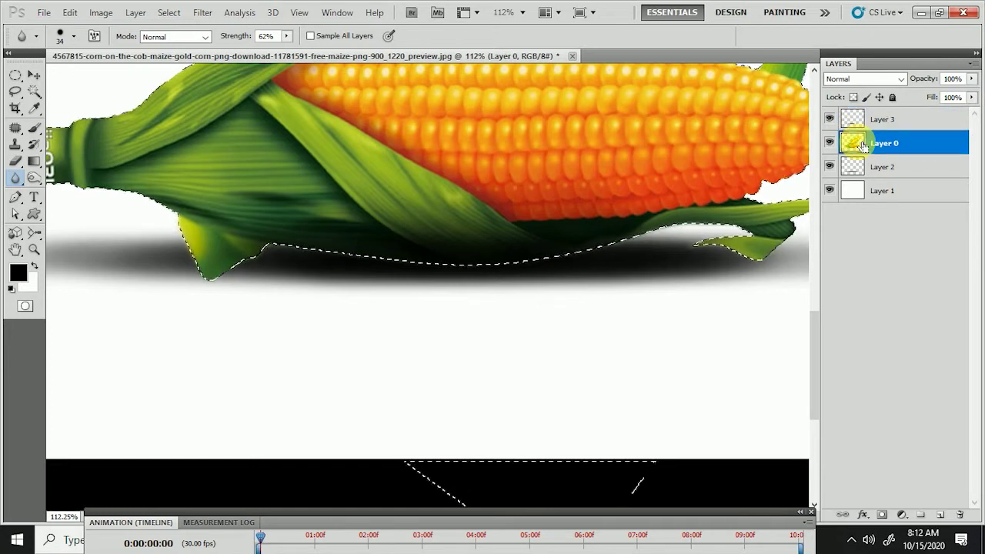
pyautogui.click(893, 119)
pyautogui.press('b')
pyautogui.scroll(5, 351, 264)
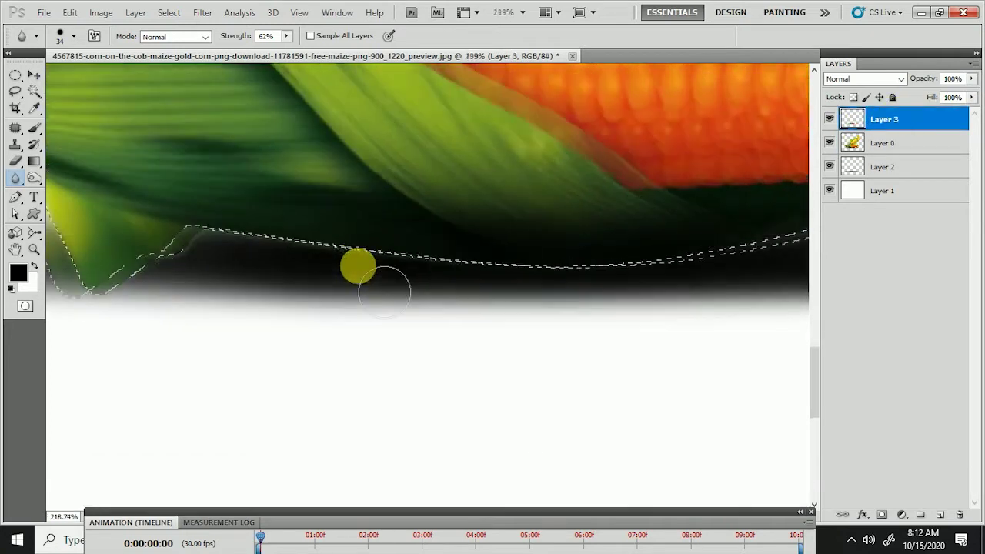
# Feather the corn selection by 5 px and paint faint shadow along its lower edge
pyautogui.click(475, 269)
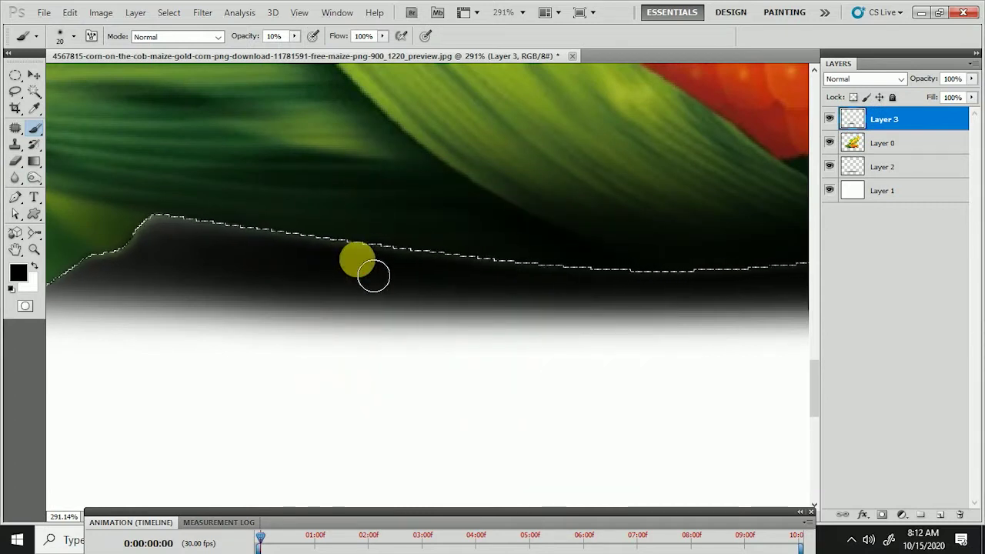
pyautogui.hotkey('shift', 'F6')
pyautogui.write('5')
pyautogui.press('Return')
pyautogui.scroll(1, 353, 270)
pyautogui.moveTo(352, 269)
pyautogui.mouseDown()
pyautogui.moveTo(474, 273)
pyautogui.moveTo(711, 236)
pyautogui.mouseUp()
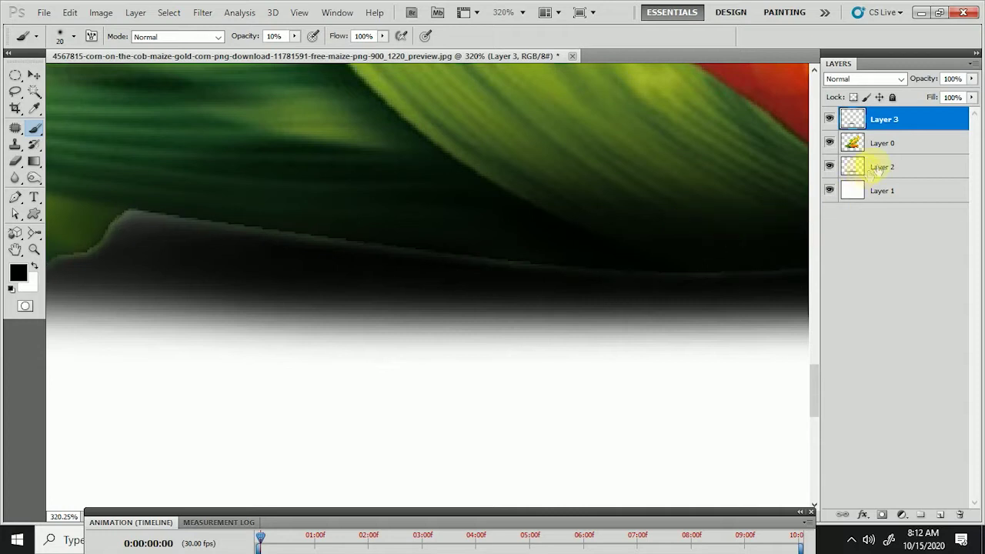
# Cancel Layer 3's Layer Style dialog without changes and delete Layer 3
pyautogui.doubleClick(901, 119)
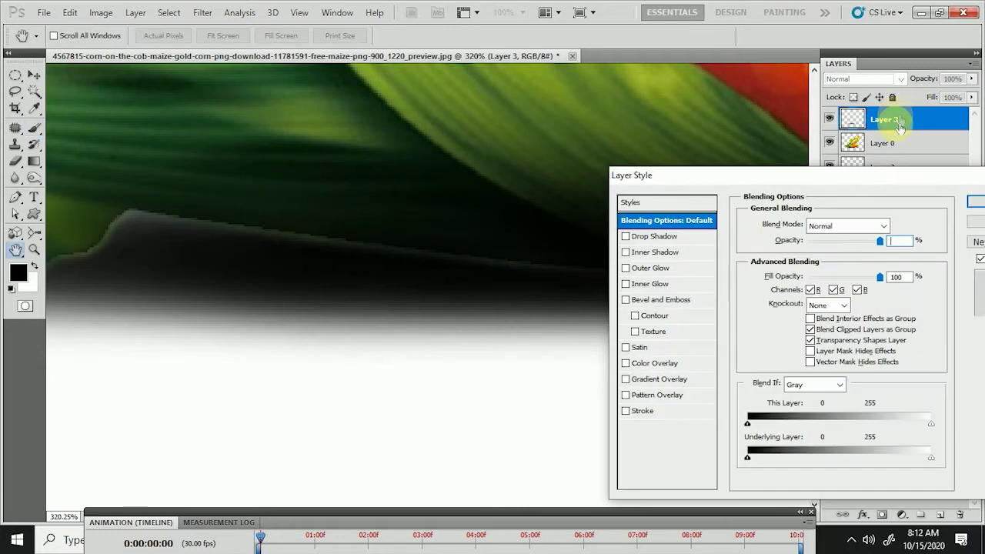
pyautogui.press('Escape')
pyautogui.press('Delete')
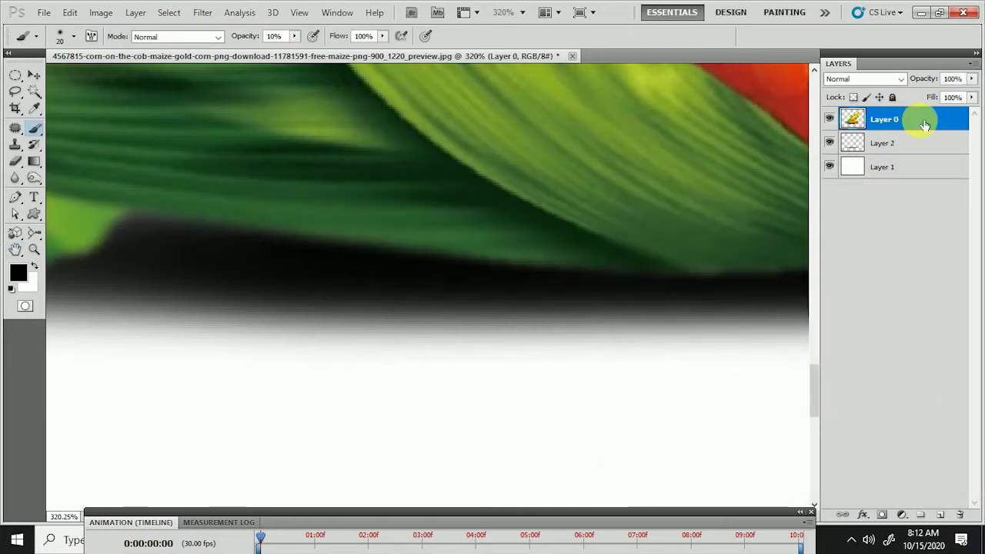
# Reload the corn outline as a selection, add a new Layer 3, and paint dark shadow at brush size 34
pyautogui.scroll(-2, 579, 205)
pyautogui.scroll(-2, 577, 210)
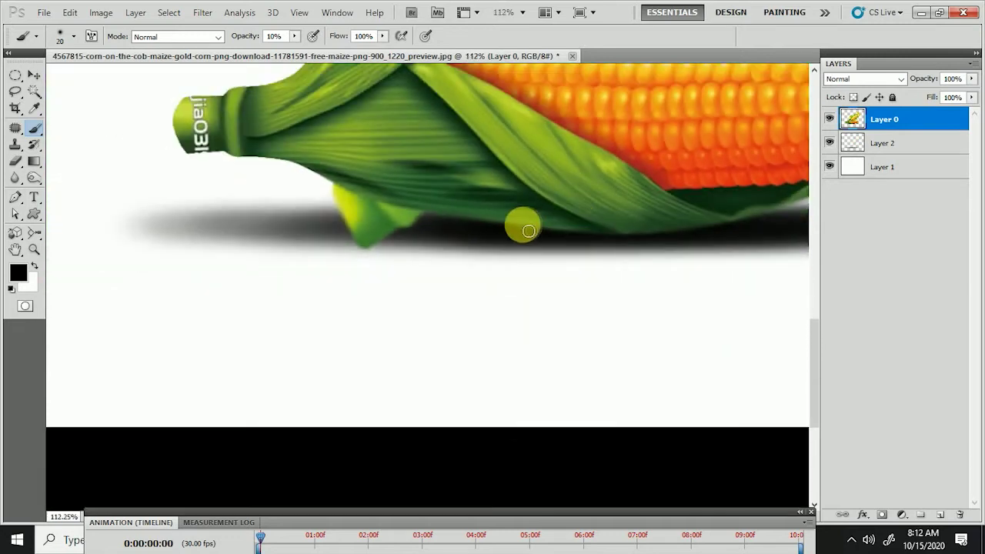
pyautogui.scroll(-1, 253, 217)
pyautogui.scroll(-1, 252, 217)
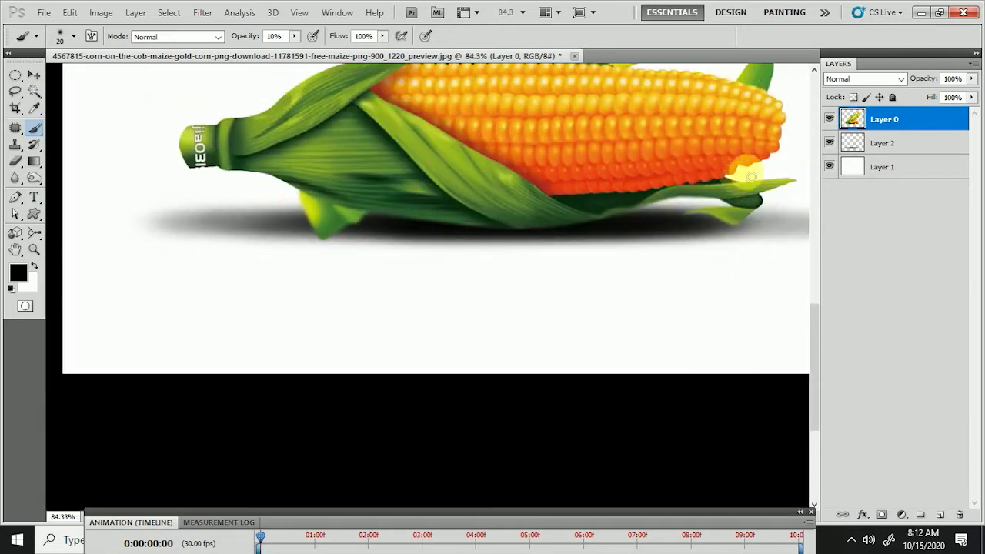
pyautogui.keyDown('ctrl'); pyautogui.click(855, 123); pyautogui.keyUp('ctrl')
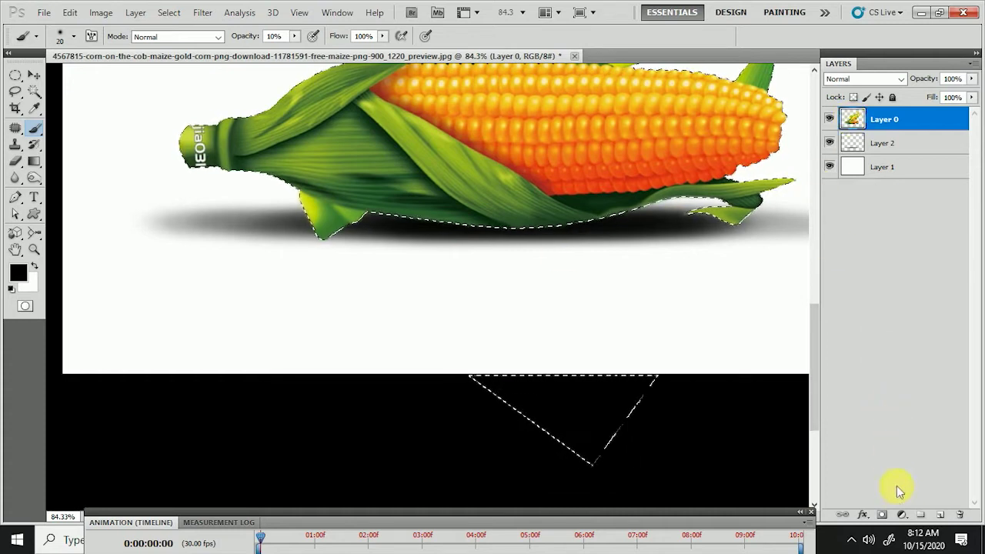
pyautogui.click(940, 514)
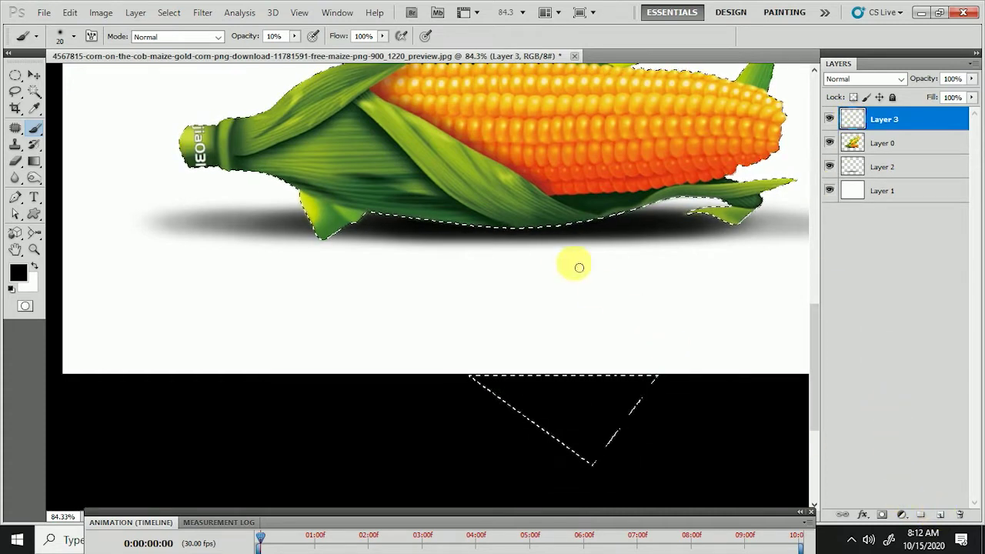
pyautogui.scroll(3, 585, 269)
pyautogui.scroll(1, 531, 223)
pyautogui.scroll(2, 554, 216)
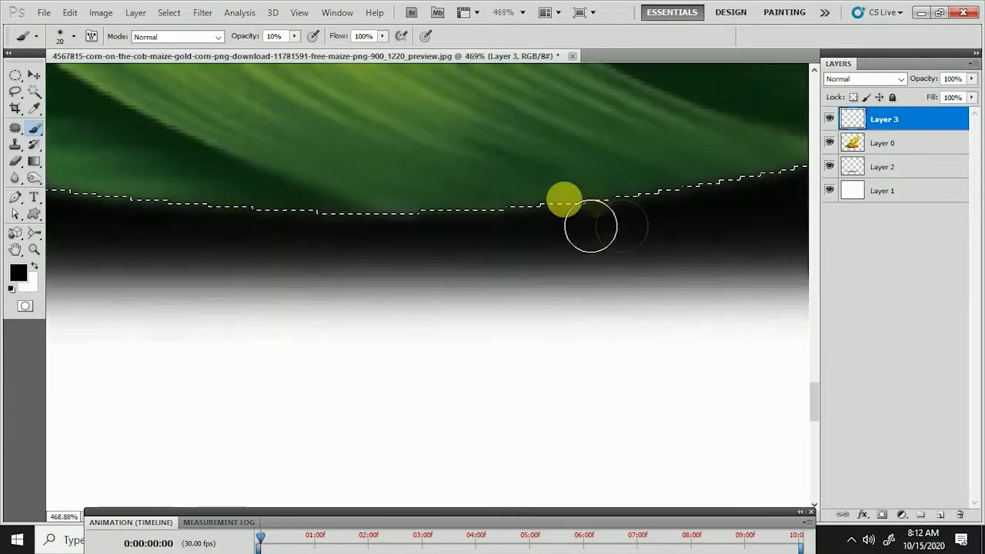
pyautogui.scroll(-2, 351, 214)
pyautogui.press(']')
pyautogui.moveTo(551, 213); pyautogui.dragTo(758, 163)
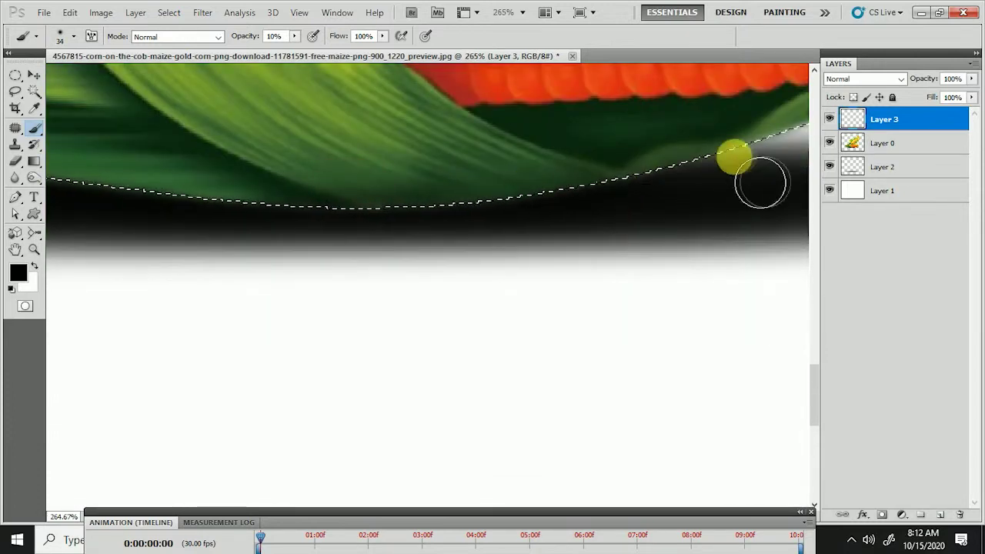
# Paint more shadow along the selection edge with the brush enlarged to 86, then deselect
pyautogui.scroll(-1, 677, 215)
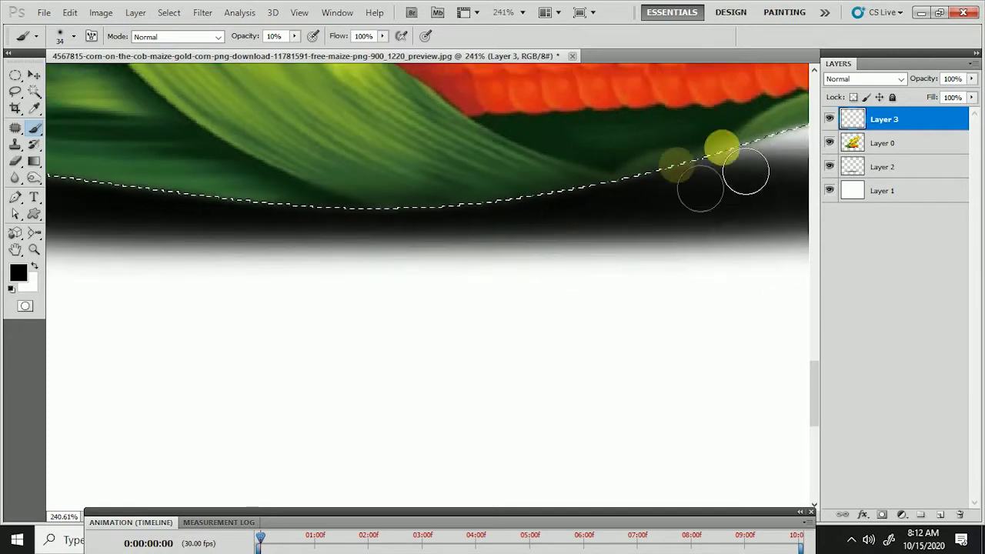
pyautogui.scroll(-1, 644, 202)
pyautogui.scroll(-1, 616, 203)
pyautogui.rightClick(573, 208)
pyautogui.click(585, 200)
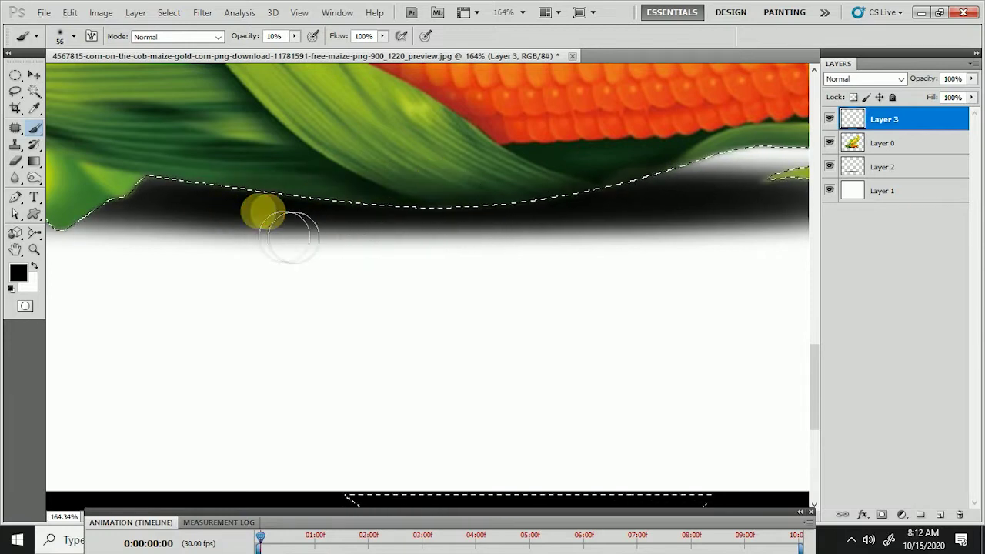
pyautogui.scroll(-1, 203, 217)
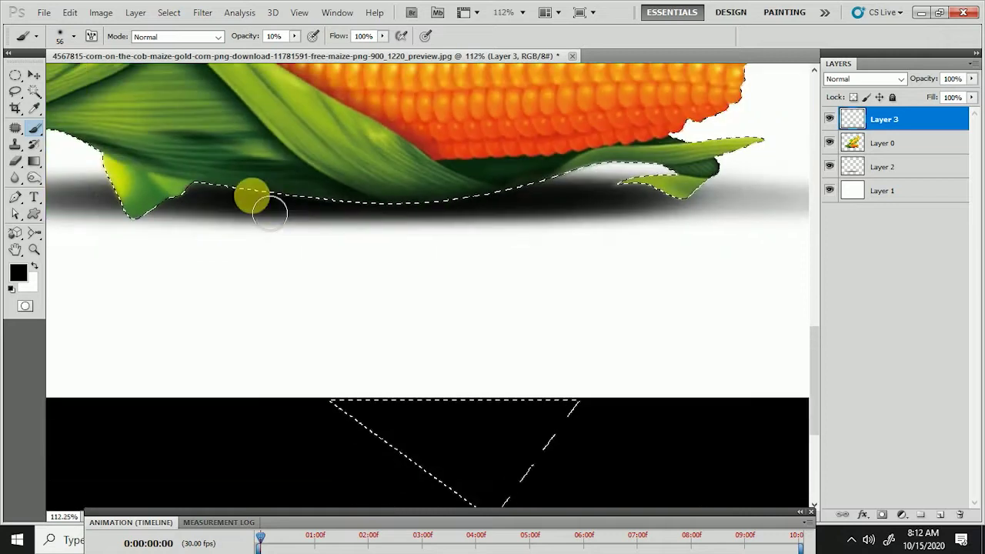
pyautogui.moveTo(180, 201); pyautogui.dragTo(263, 202)
pyautogui.press(']')
pyautogui.press(']')
pyautogui.press(']')
pyautogui.moveTo(561, 198)
pyautogui.mouseDown()
pyautogui.moveTo(619, 199)
pyautogui.moveTo(256, 213)
pyautogui.moveTo(527, 211)
pyautogui.moveTo(161, 193)
pyautogui.moveTo(659, 211)
pyautogui.moveTo(246, 193)
pyautogui.mouseUp()
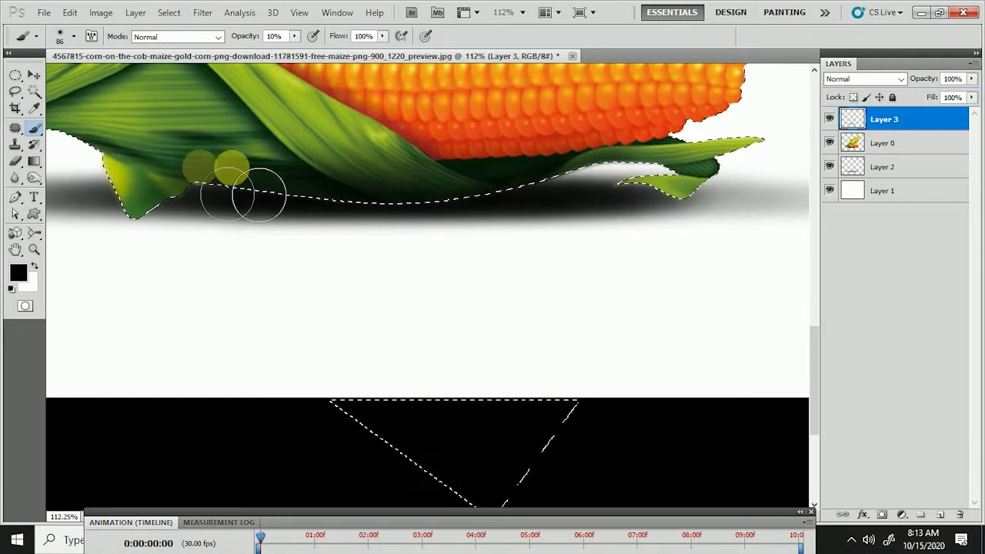
pyautogui.scroll(-2, 448, 180)
pyautogui.moveTo(461, 203)
pyautogui.mouseDown()
pyautogui.moveTo(506, 209)
pyautogui.moveTo(179, 185)
pyautogui.moveTo(559, 192)
pyautogui.moveTo(571, 164)
pyautogui.moveTo(451, 226)
pyautogui.mouseUp()
pyautogui.hotkey('ctrl', 'd')
# Touch up the shadow under the husk with a small size-10 brush
pyautogui.scroll(-2, 490, 214)
pyautogui.scroll(-1, 490, 214)
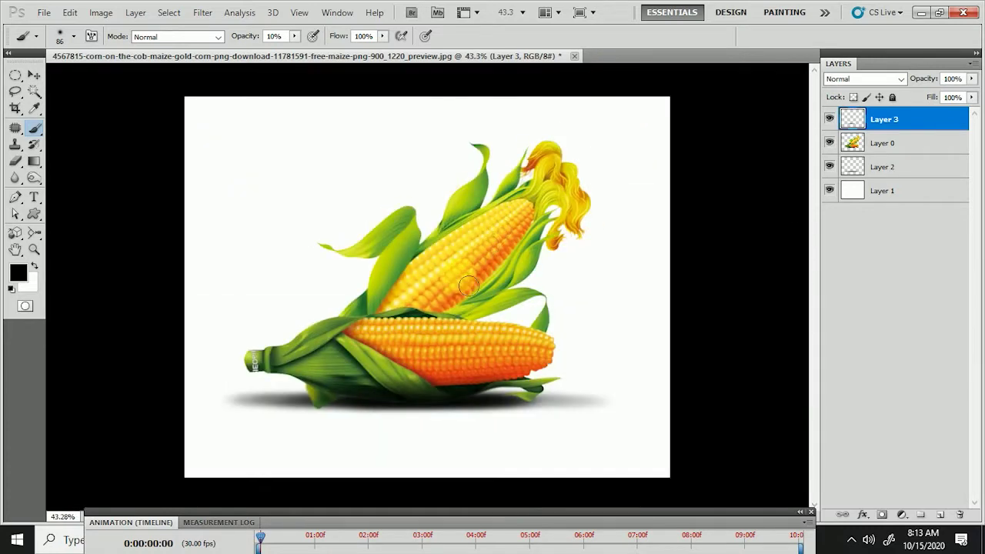
pyautogui.scroll(1, 404, 472)
pyautogui.scroll(3, 396, 451)
pyautogui.scroll(2, 437, 310)
pyautogui.scroll(2, 438, 310)
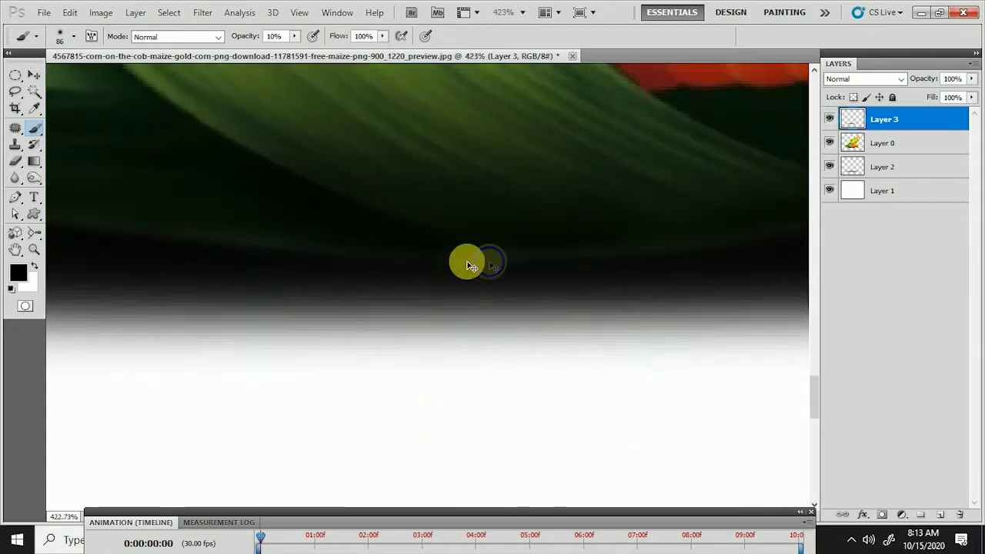
pyautogui.keyDown('ctrl'); pyautogui.rightClick(362, 274); pyautogui.keyUp('ctrl')
pyautogui.keyDown('alt'); pyautogui.rightClick(472, 255); pyautogui.keyUp('alt')
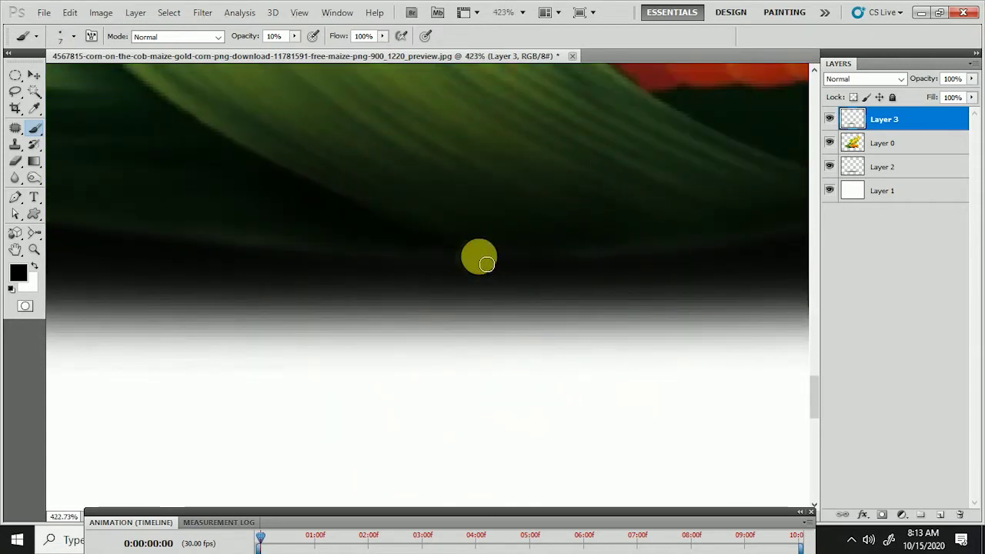
pyautogui.press(']')
pyautogui.press(']')
pyautogui.press(']')
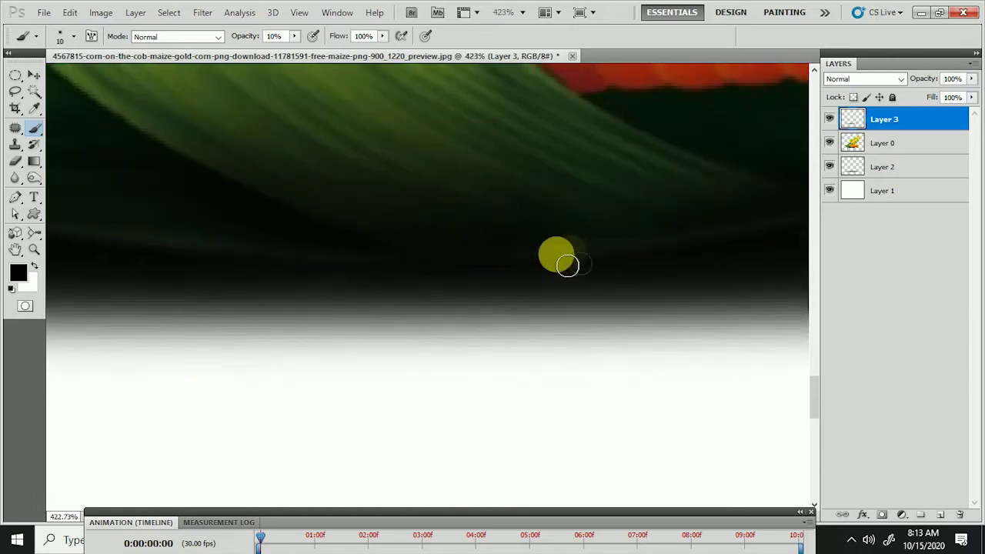
pyautogui.click(546, 258)
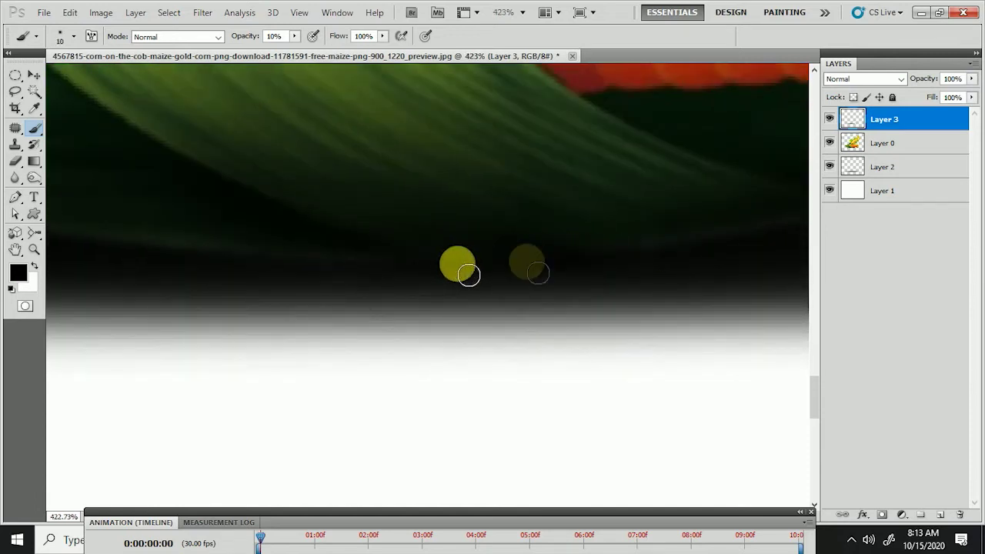
pyautogui.scroll(-2, 554, 266)
pyautogui.click(660, 257)
pyautogui.scroll(-1, 700, 253)
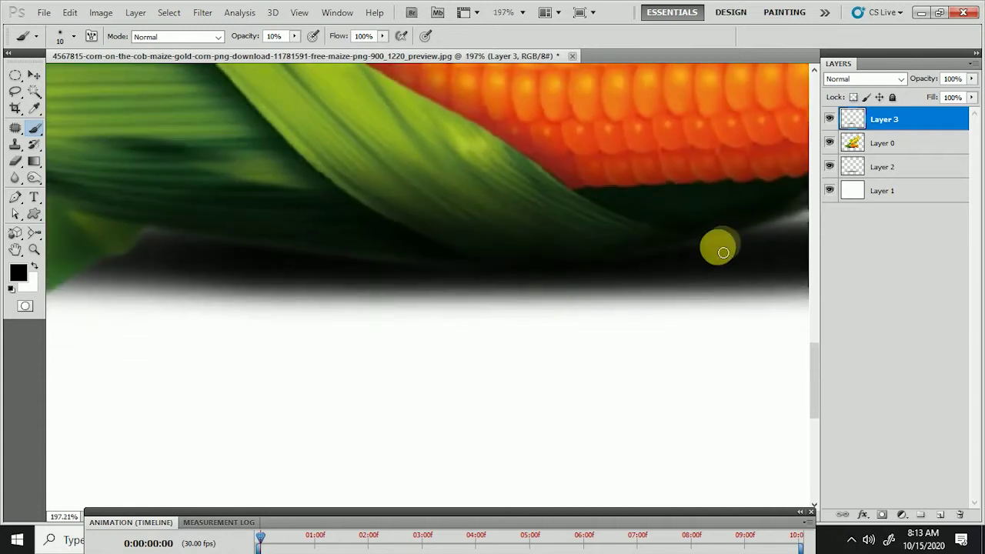
pyautogui.scroll(1, 696, 262)
pyautogui.scroll(1, 691, 267)
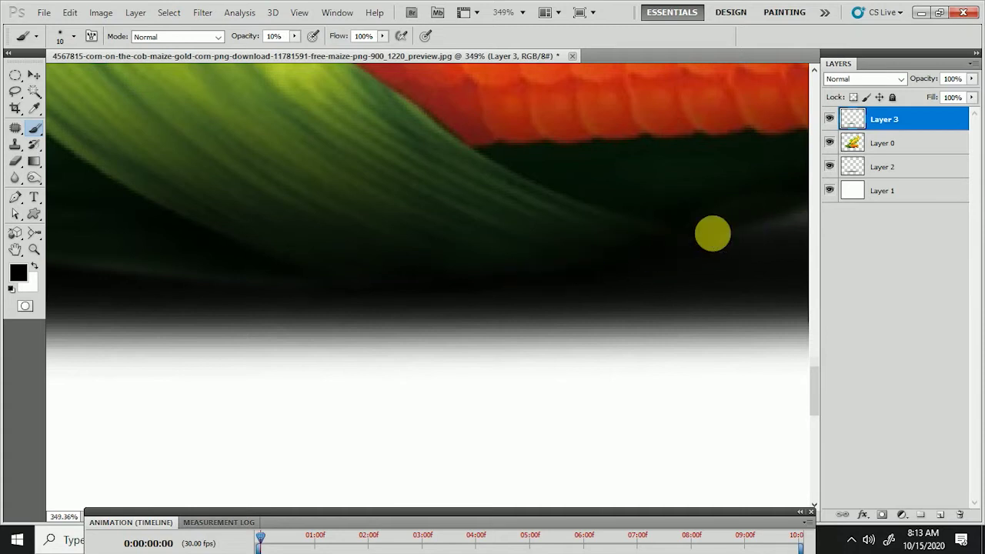
pyautogui.scroll(-2, 693, 254)
pyautogui.scroll(1, 600, 277)
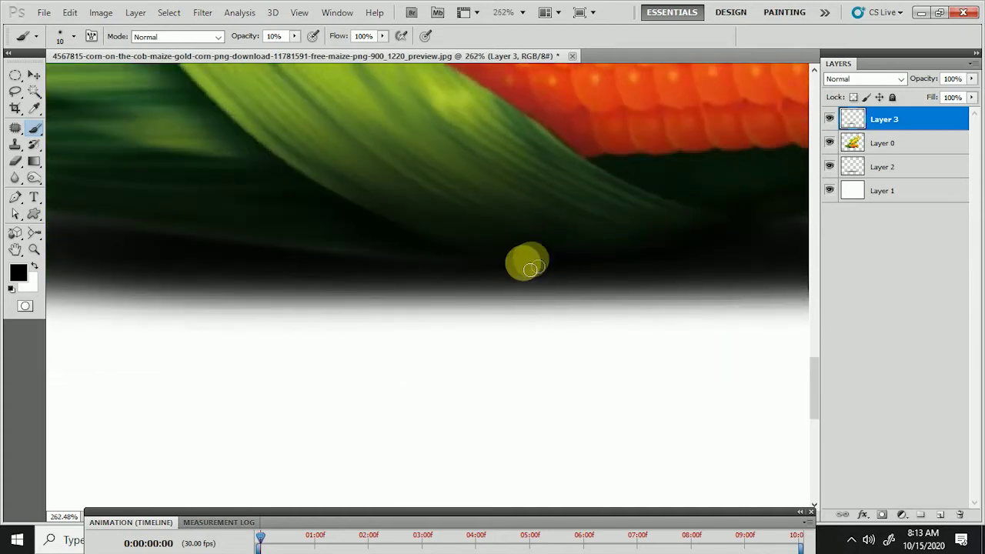
pyautogui.click(461, 269)
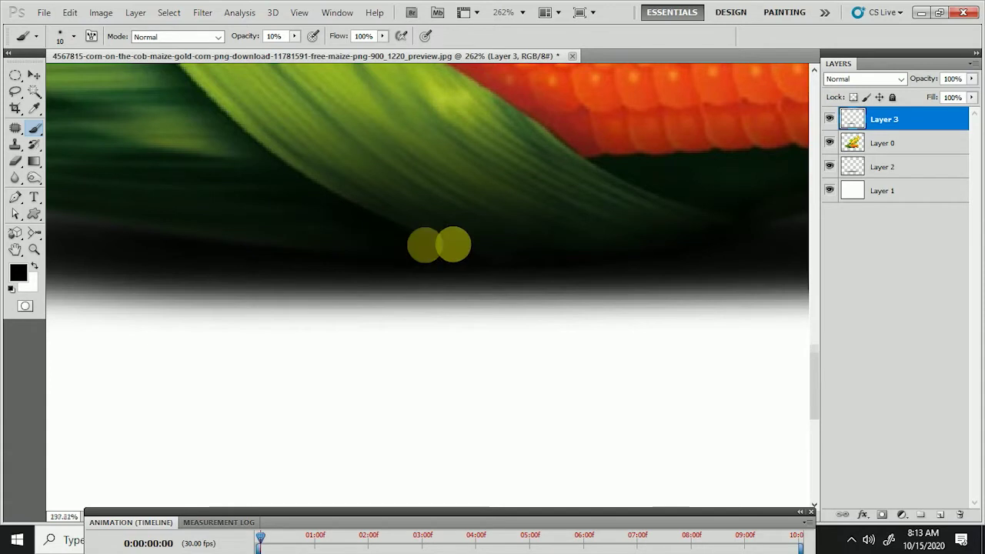
# Deepen the shadow beneath the corn with several more faint brush strokes
pyautogui.scroll(-3, 411, 230)
pyautogui.scroll(3, 491, 241)
pyautogui.scroll(1, 491, 241)
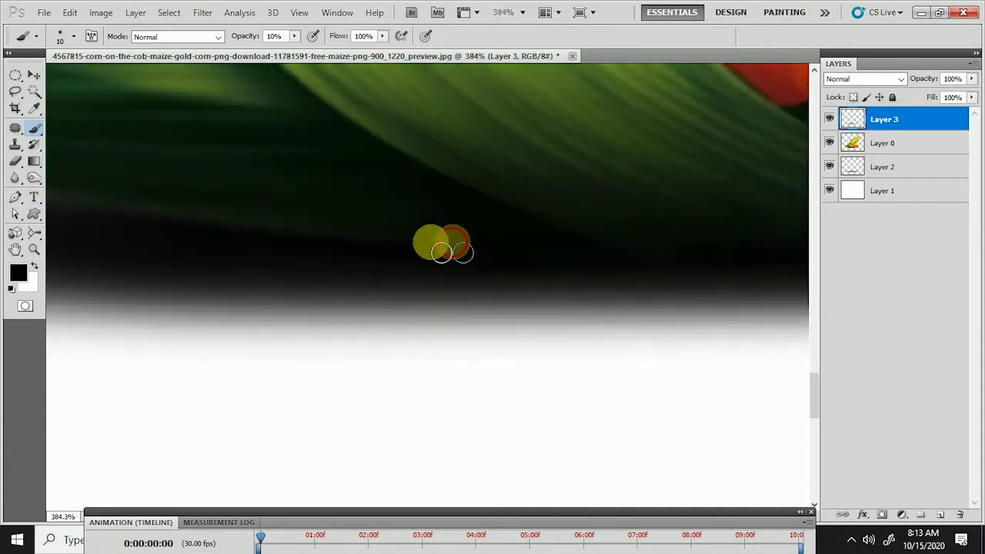
pyautogui.moveTo(208, 233); pyautogui.dragTo(277, 241)
pyautogui.moveTo(355, 232); pyautogui.dragTo(211, 220)
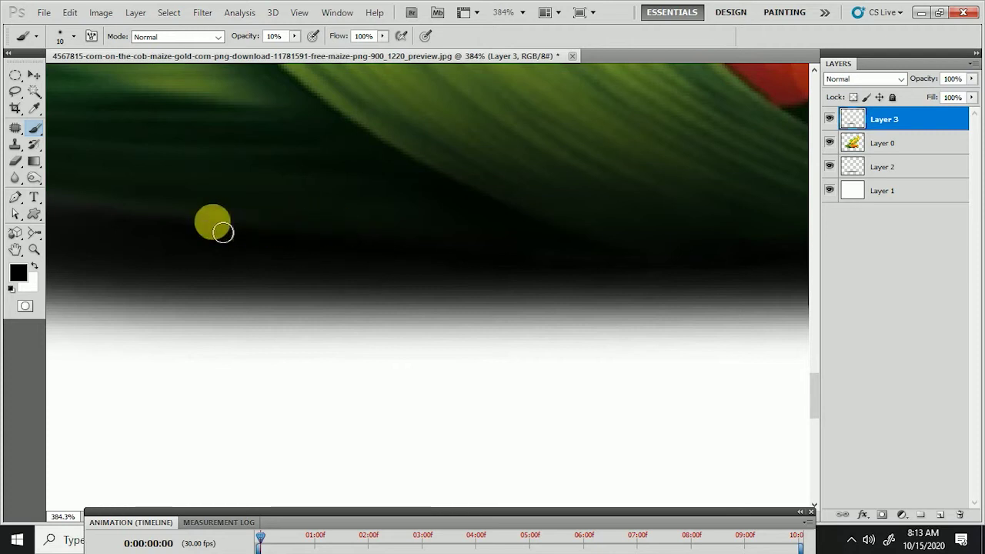
pyautogui.scroll(-1, 275, 254)
pyautogui.moveTo(275, 253)
pyautogui.mouseDown()
pyautogui.moveTo(164, 234)
pyautogui.moveTo(172, 218)
pyautogui.mouseUp()
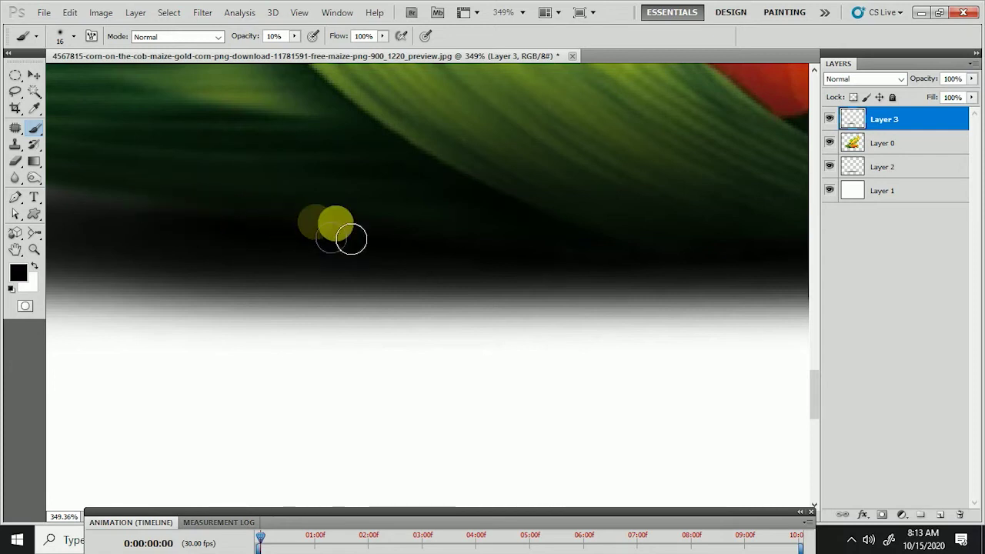
pyautogui.moveTo(327, 219); pyautogui.dragTo(370, 235)
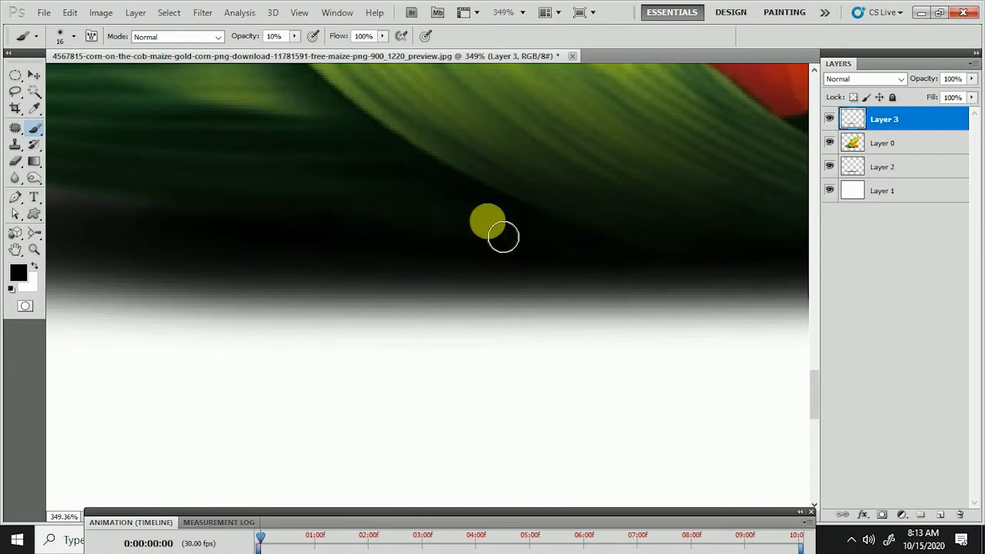
pyautogui.scroll(-3, 493, 231)
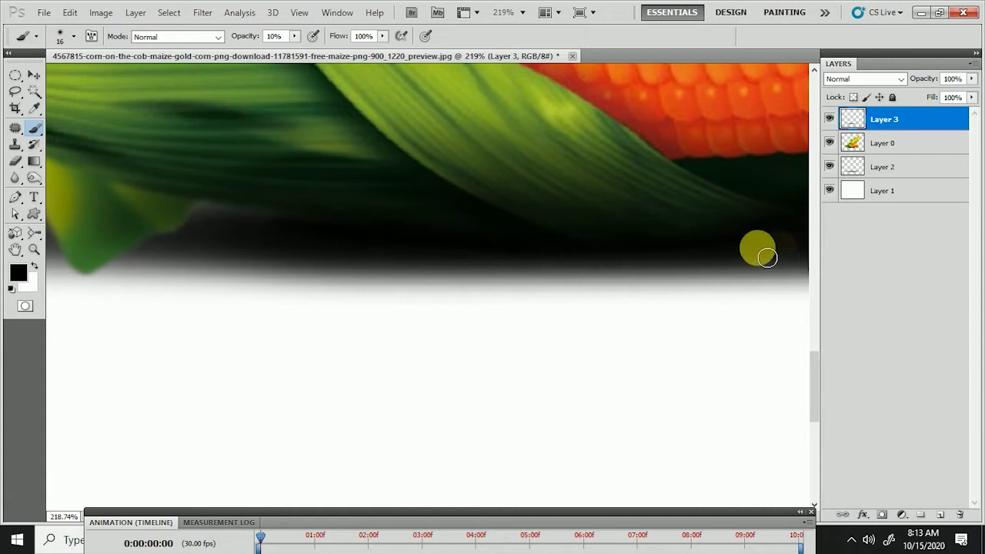
pyautogui.scroll(-2, 481, 248)
pyautogui.scroll(-2, 470, 230)
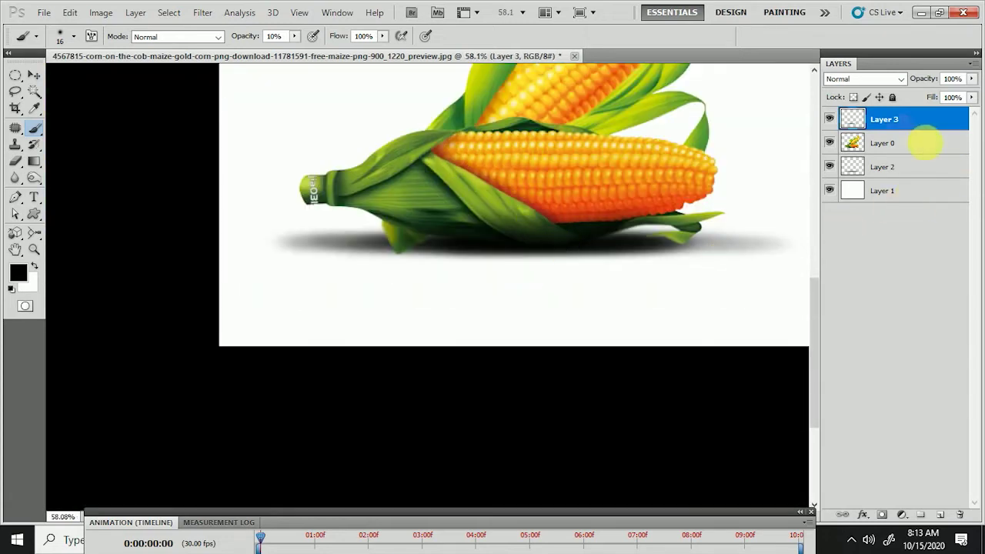
pyautogui.click(902, 167)
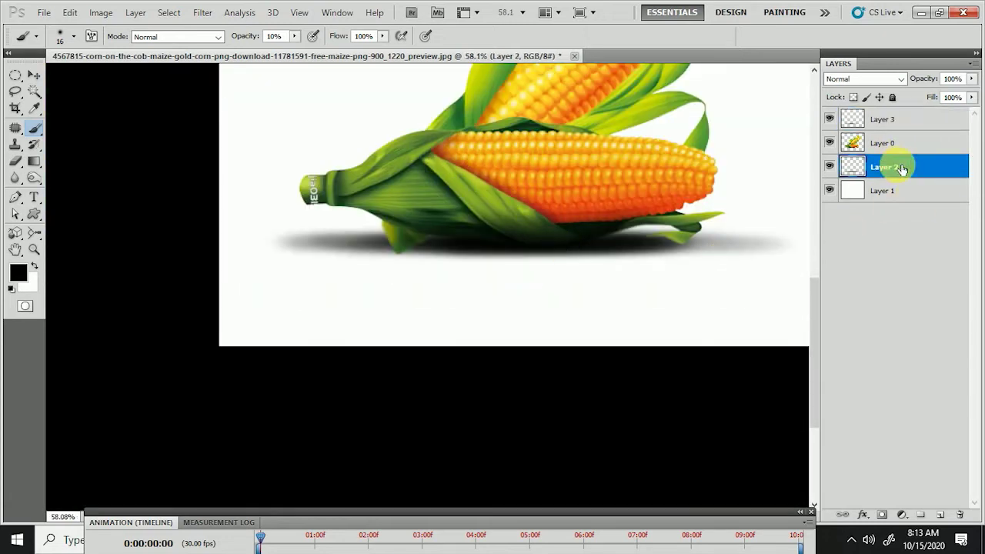
# Raise Layer 2's opacity to 76% to strengthen the shadow
pyautogui.click(972, 80)
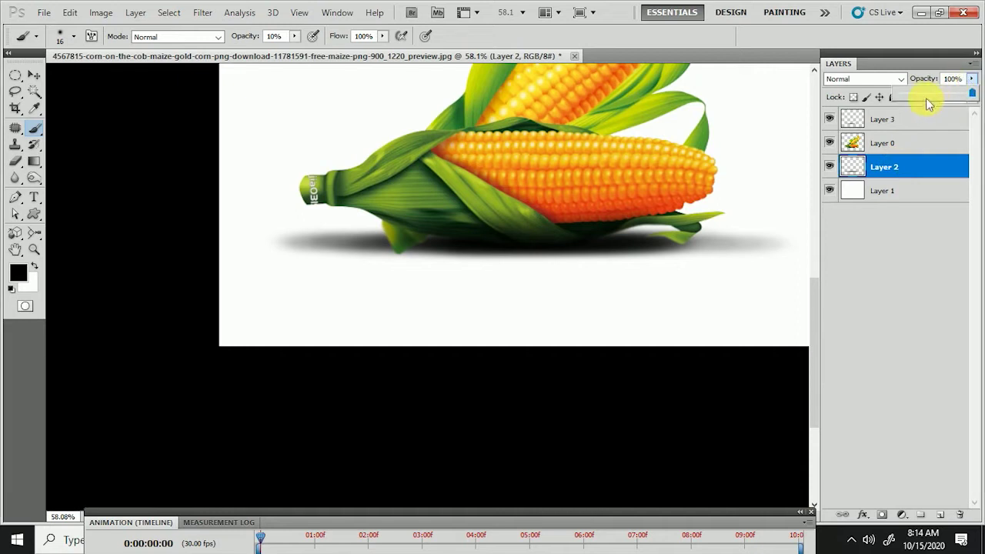
pyautogui.moveTo(932, 94); pyautogui.dragTo(972, 93)
pyautogui.scroll(3, 524, 205)
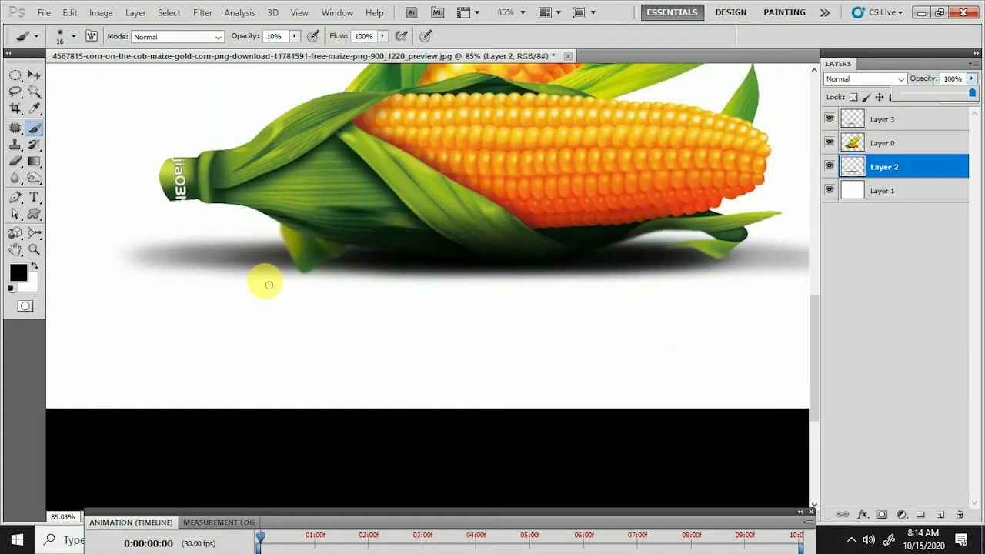
pyautogui.scroll(-3, 264, 282)
pyautogui.scroll(-2, 504, 236)
pyautogui.scroll(5, 504, 235)
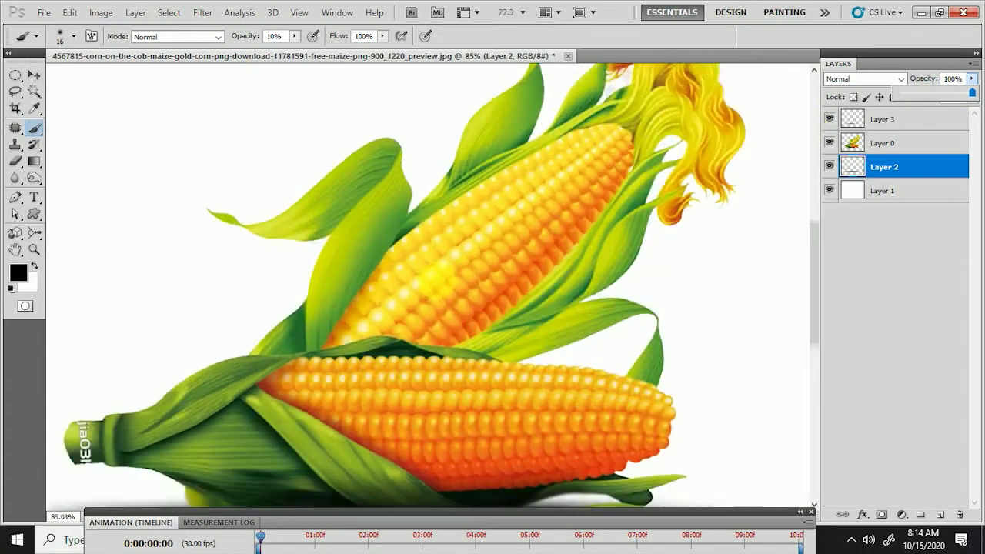
pyautogui.click(916, 121)
# Merge Layer 3 into the corn on Layer 0 and fit the image to the window
pyautogui.moveTo(915, 121); pyautogui.dragTo(892, 143)
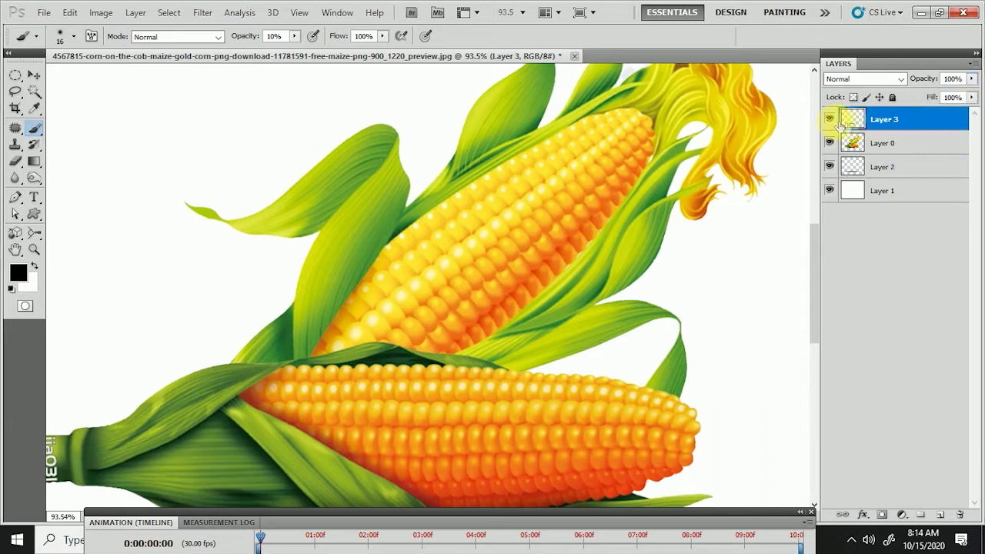
pyautogui.keyDown('ctrl'); pyautogui.click(905, 145); pyautogui.keyUp('ctrl')
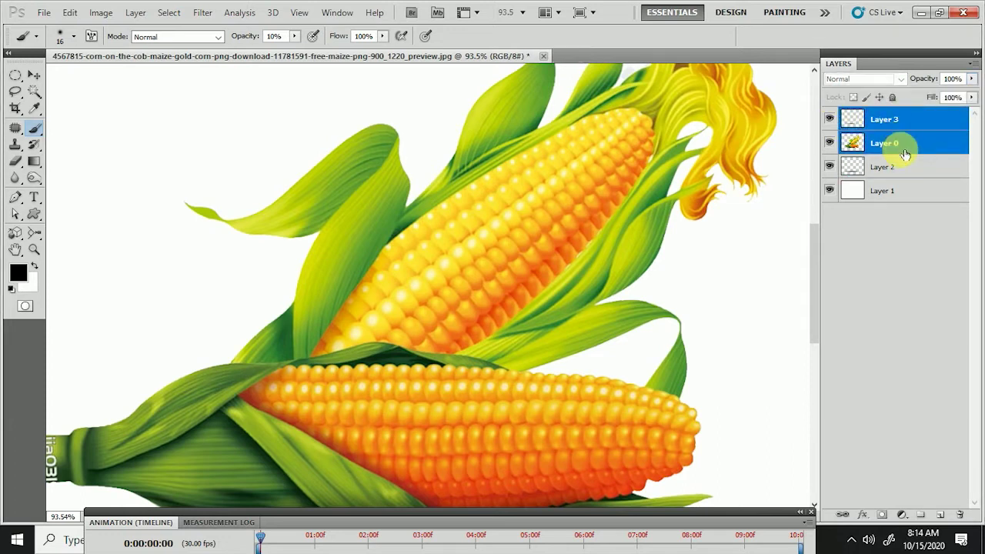
pyautogui.hotkey('ctrl', 'e')
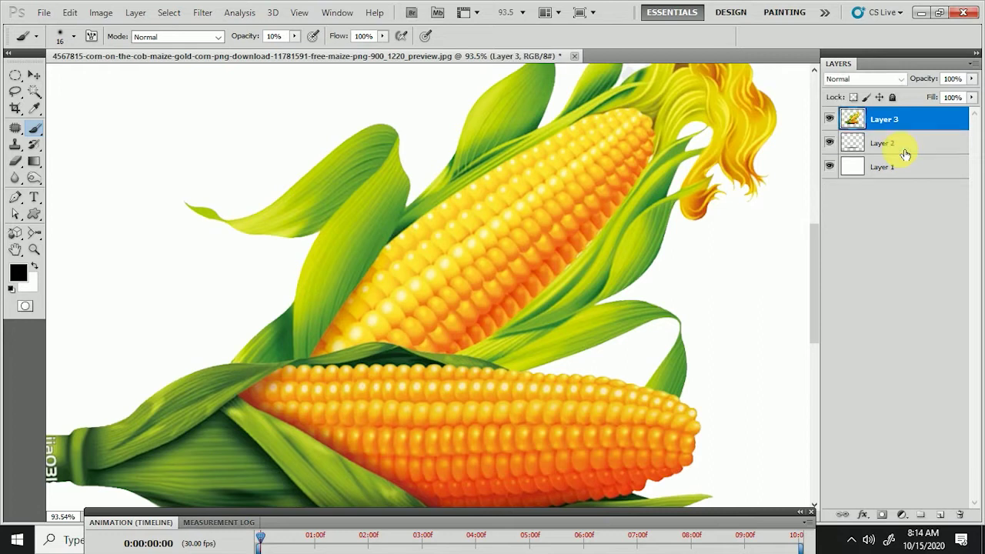
pyautogui.hotkey('ctrl', '0')
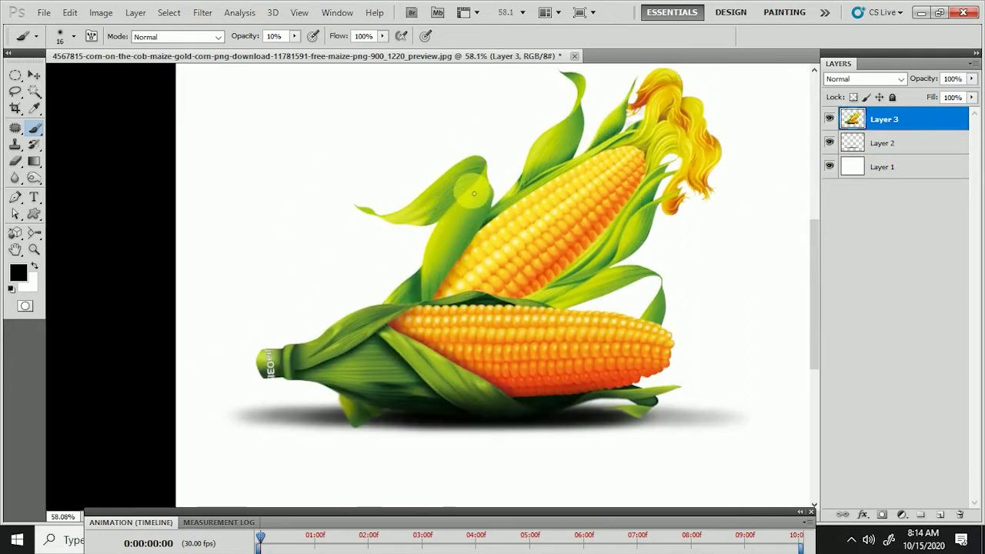
# Clone clean green husk over the white lettering on the husk tip
pyautogui.scroll(5, 268, 384)
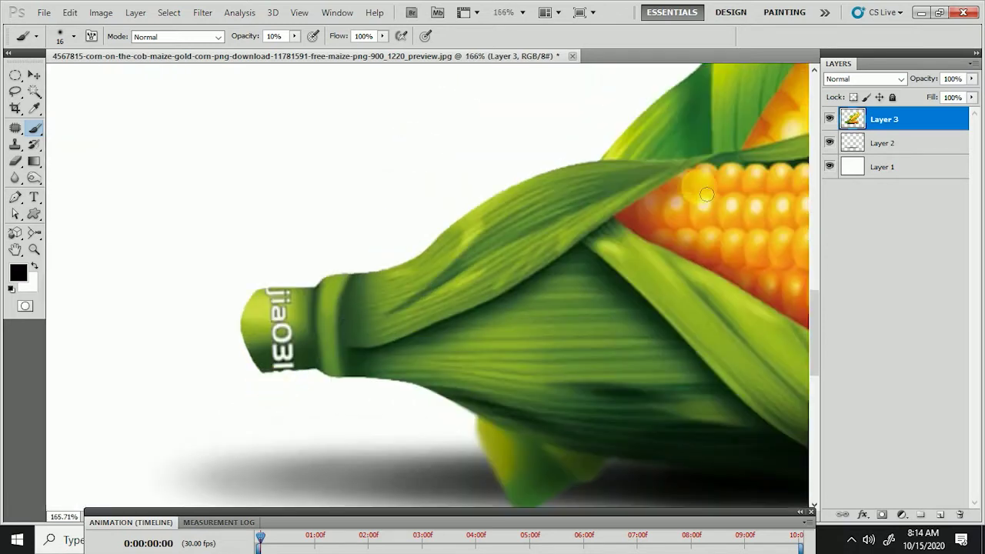
pyautogui.click(920, 142)
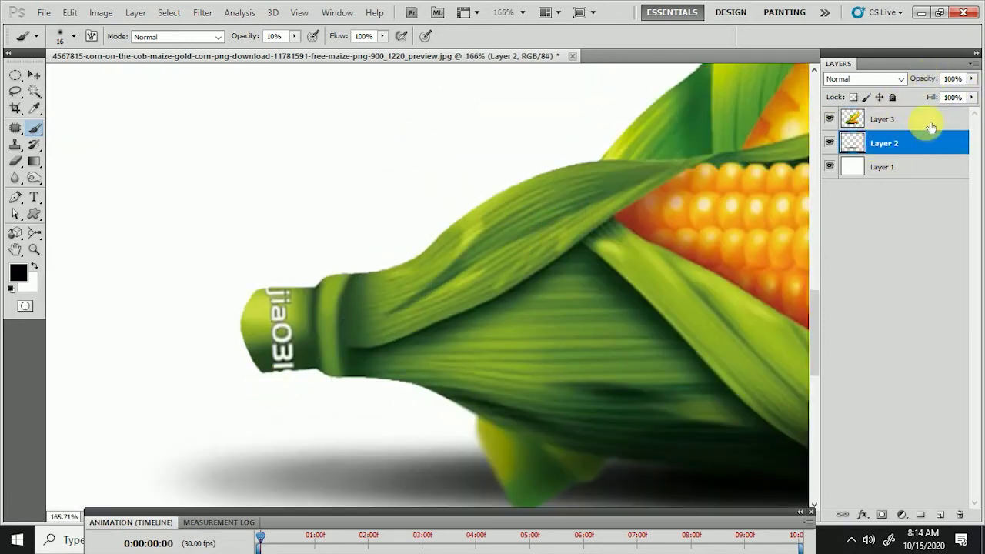
pyautogui.click(931, 127)
pyautogui.hotkey('ctrl', '+')
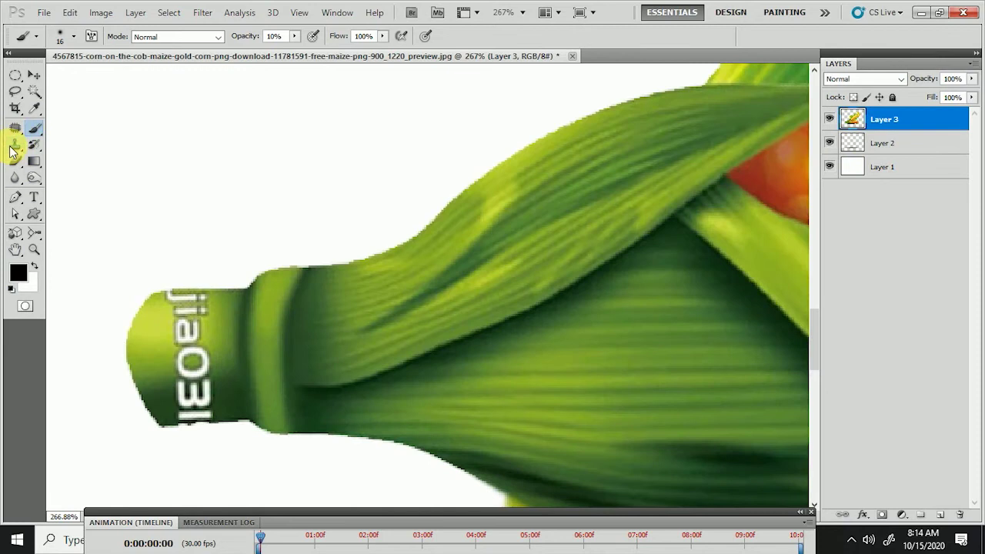
pyautogui.click(13, 146)
pyautogui.scroll(3, 154, 392)
pyautogui.scroll(3, 246, 292)
pyautogui.keyDown('alt'); pyautogui.click(248, 242); pyautogui.keyUp('alt')
pyautogui.moveTo(285, 231)
pyautogui.mouseDown()
pyautogui.moveTo(335, 246)
pyautogui.moveTo(315, 159)
pyautogui.mouseUp()
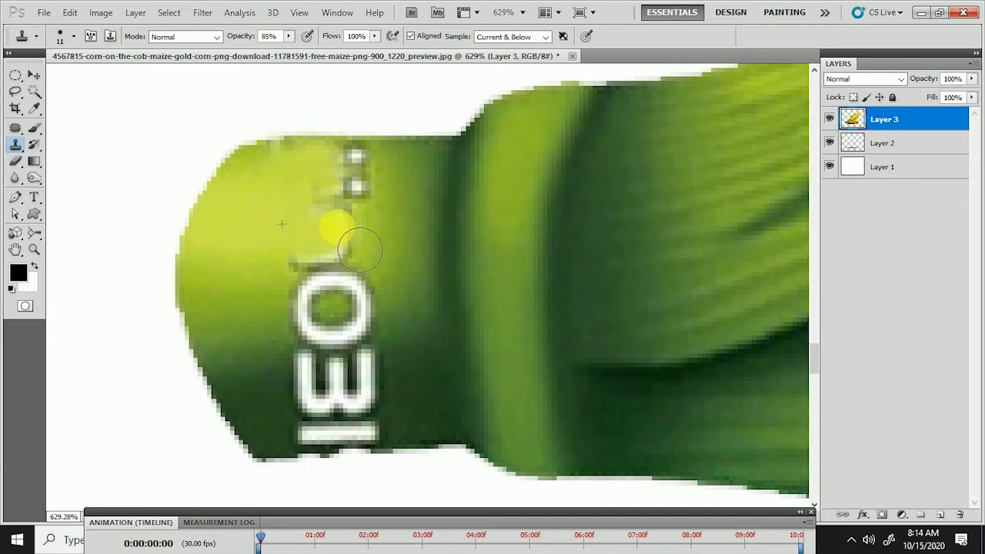
pyautogui.moveTo(334, 226); pyautogui.dragTo(378, 178)
pyautogui.moveTo(271, 280); pyautogui.dragTo(279, 330)
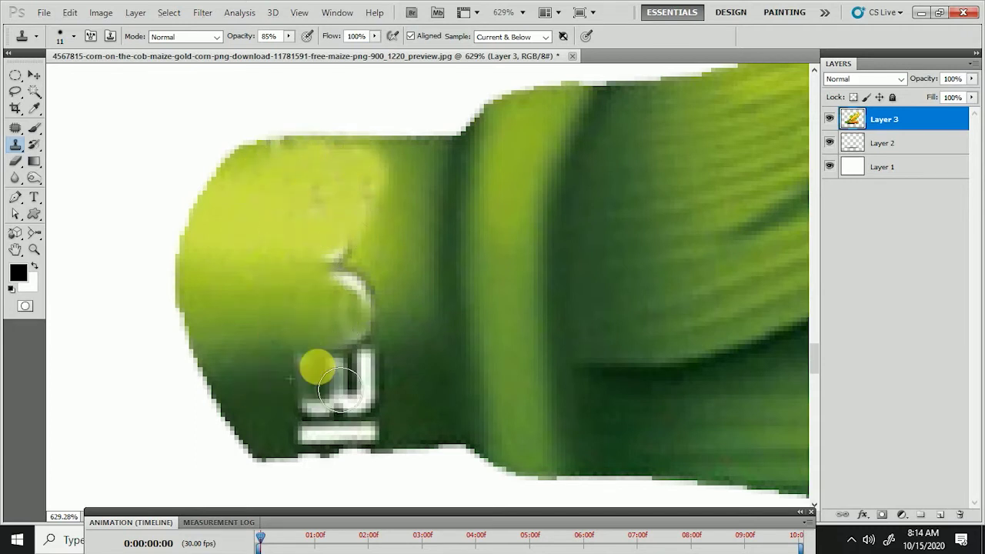
pyautogui.moveTo(315, 363)
pyautogui.mouseDown()
pyautogui.moveTo(285, 414)
pyautogui.moveTo(417, 449)
pyautogui.moveTo(371, 424)
pyautogui.mouseUp()
# Blend away the remaining white glints at 30% clone opacity with a larger brush
pyautogui.keyDown('alt'); pyautogui.click(301, 362); pyautogui.keyUp('alt')
pyautogui.press('3')
pyautogui.press(']')
pyautogui.moveTo(336, 357); pyautogui.dragTo(358, 387)
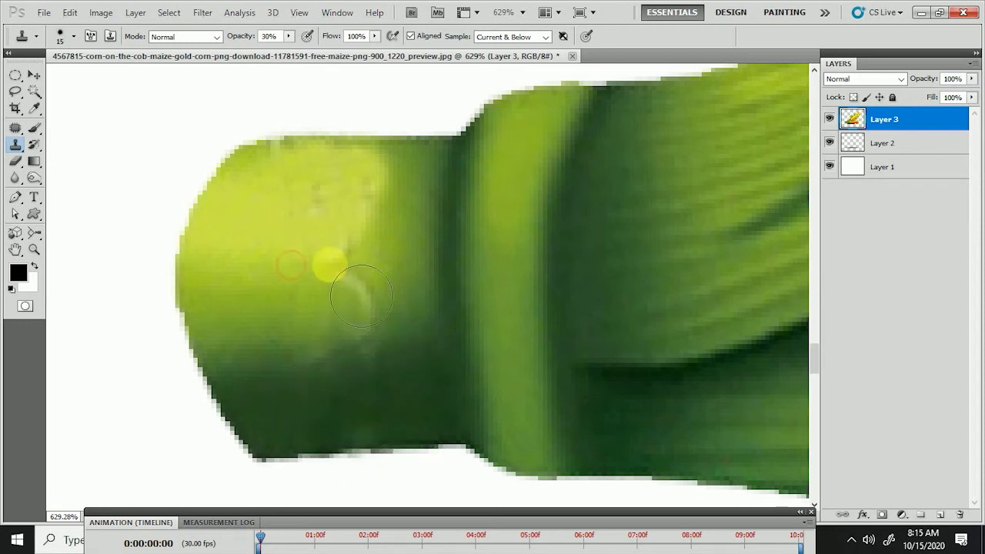
pyautogui.scroll(-6, 359, 386)
pyautogui.press(']')
pyautogui.press(']')
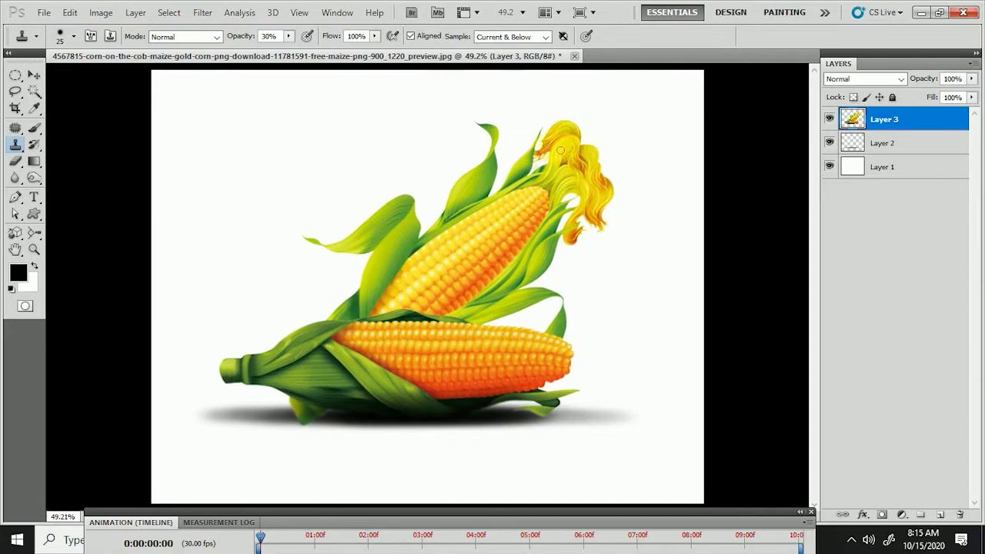
pyautogui.scroll(1, 499, 245)
pyautogui.scroll(2, 499, 244)
pyautogui.scroll(1, 498, 245)
pyautogui.scroll(-1, 449, 279)
pyautogui.scroll(-1, 454, 395)
pyautogui.scroll(-3, 454, 395)
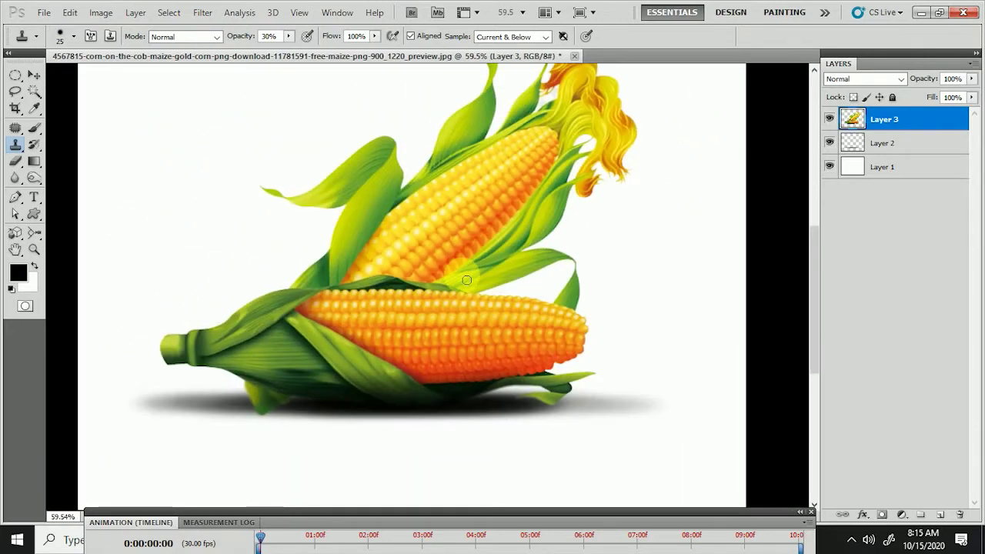
pyautogui.scroll(3, 437, 383)
pyautogui.scroll(3, 424, 334)
pyautogui.scroll(-1, 493, 319)
pyautogui.scroll(-3, 493, 319)
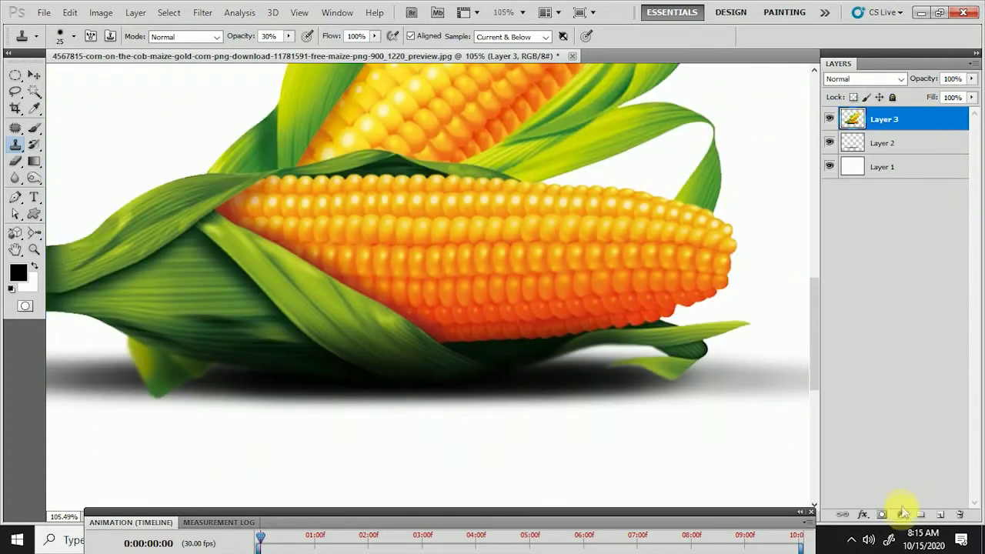
# Tint the corn blue-purple with a Hue/Saturation layer at hue -162, then switch it off
pyautogui.click(901, 514)
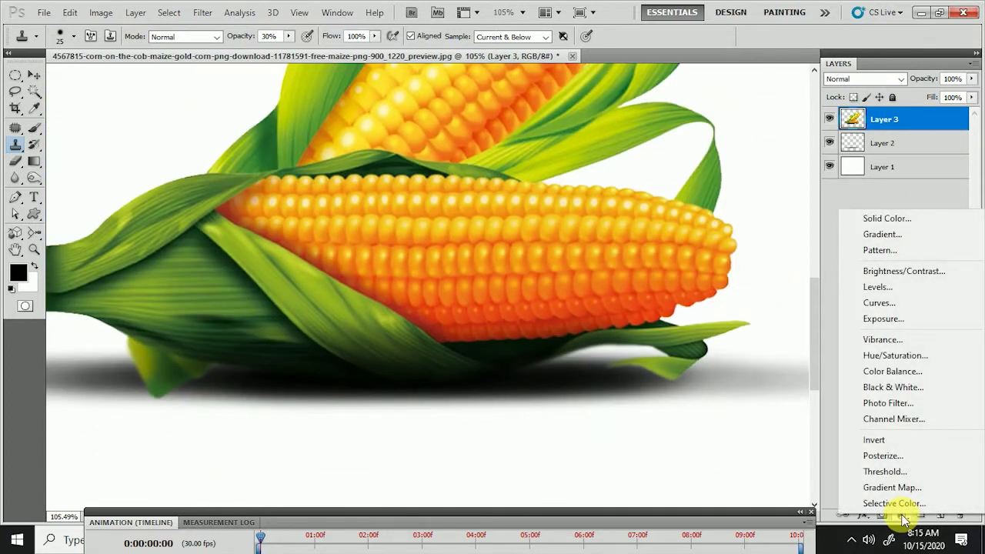
pyautogui.click(914, 362)
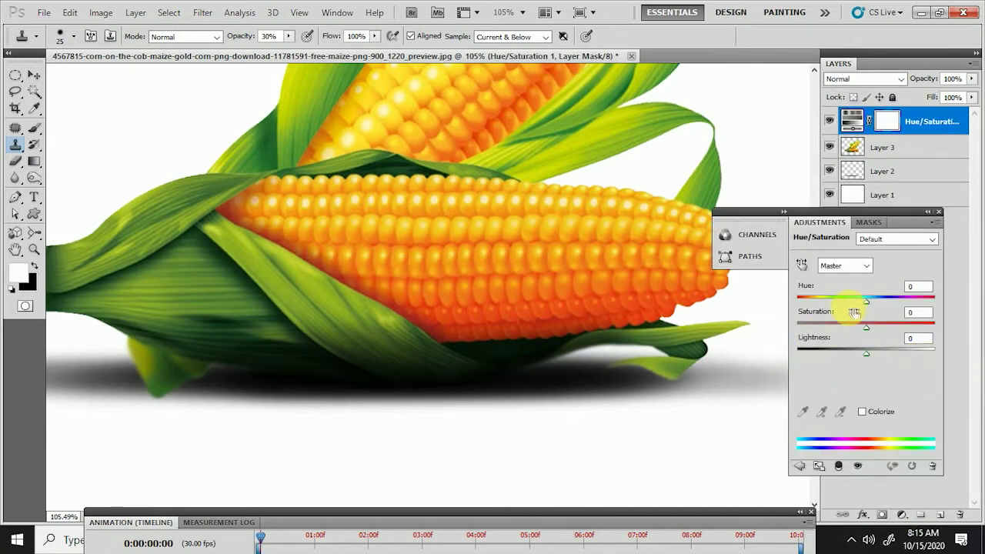
pyautogui.moveTo(868, 306); pyautogui.dragTo(798, 315)
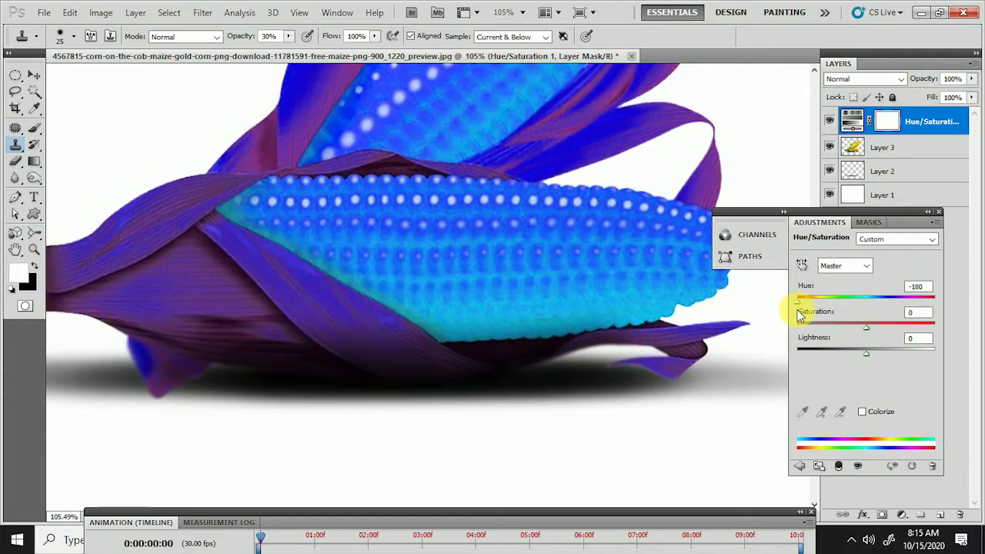
pyautogui.moveTo(799, 316); pyautogui.dragTo(802, 314)
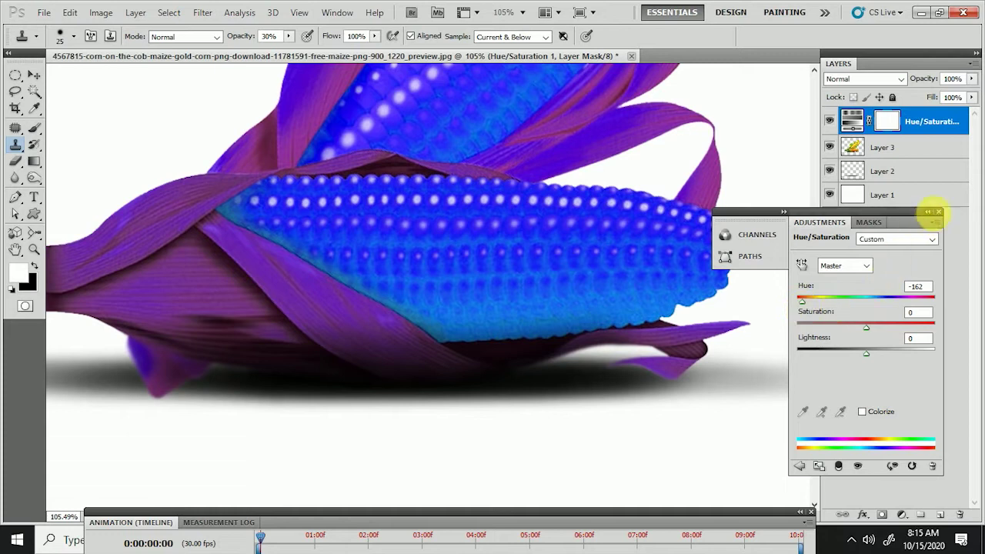
pyautogui.click(938, 212)
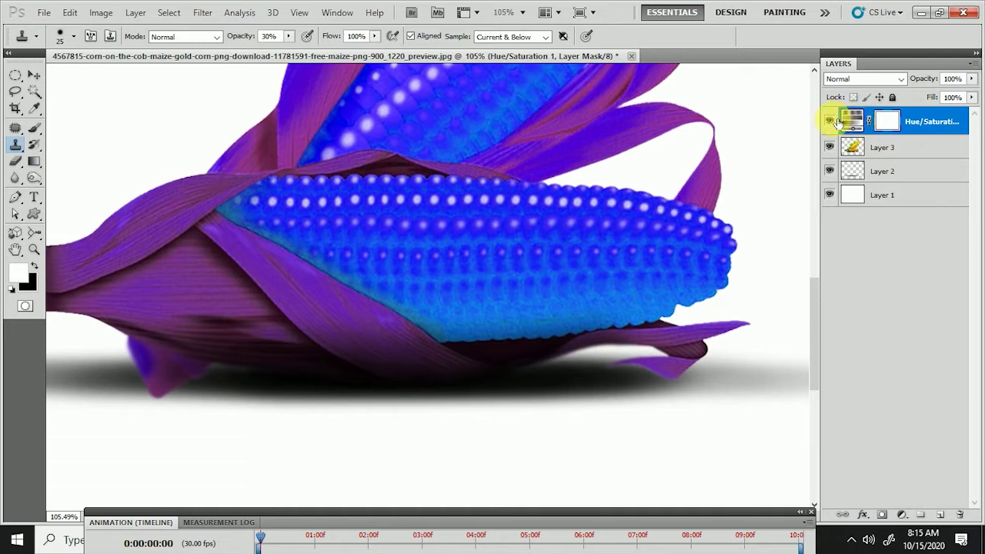
pyautogui.click(831, 123)
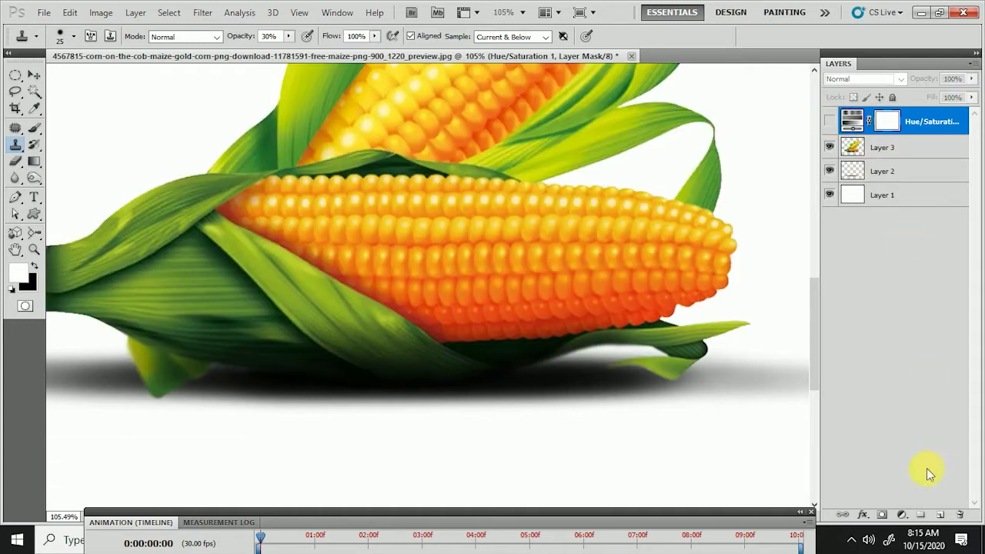
pyautogui.click(902, 514)
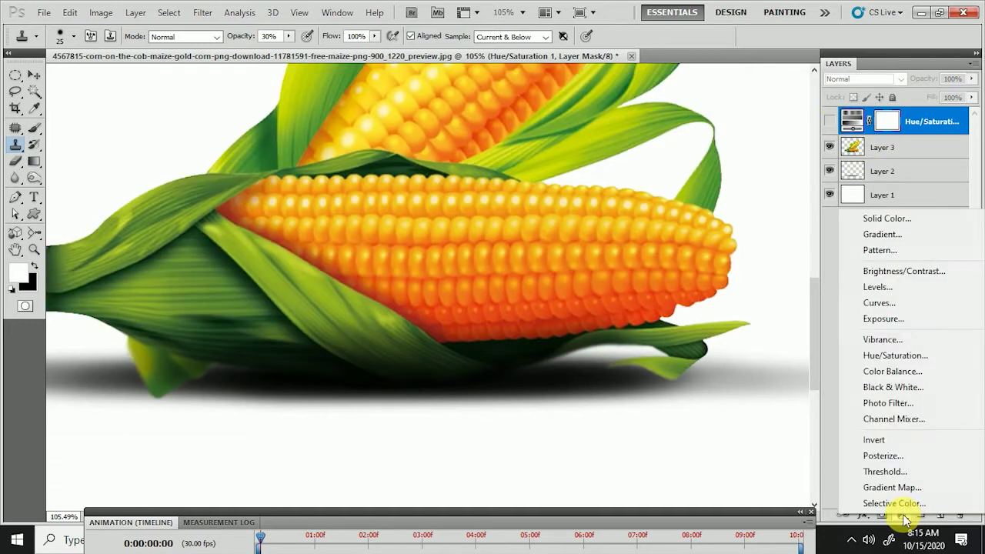
# Set Hue/Saturation 2 to hue -103 for magenta corn, hide it, and add Hue/Saturation 3
pyautogui.click(896, 357)
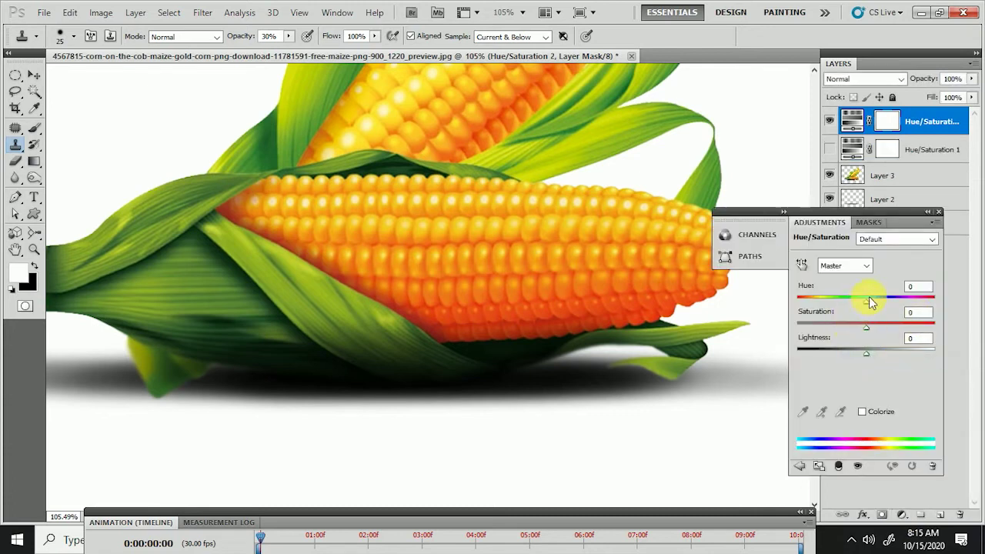
pyautogui.moveTo(868, 296); pyautogui.dragTo(817, 299)
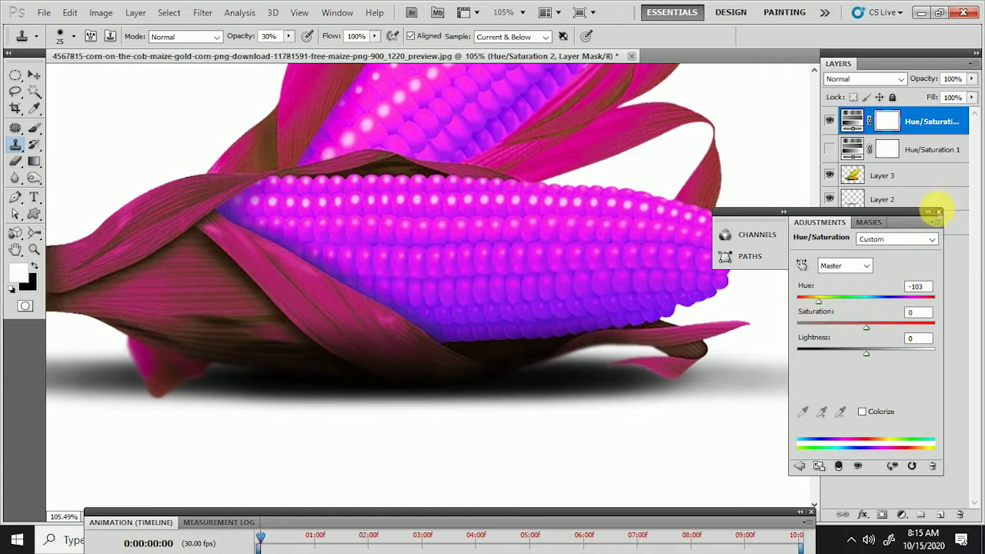
pyautogui.click(941, 211)
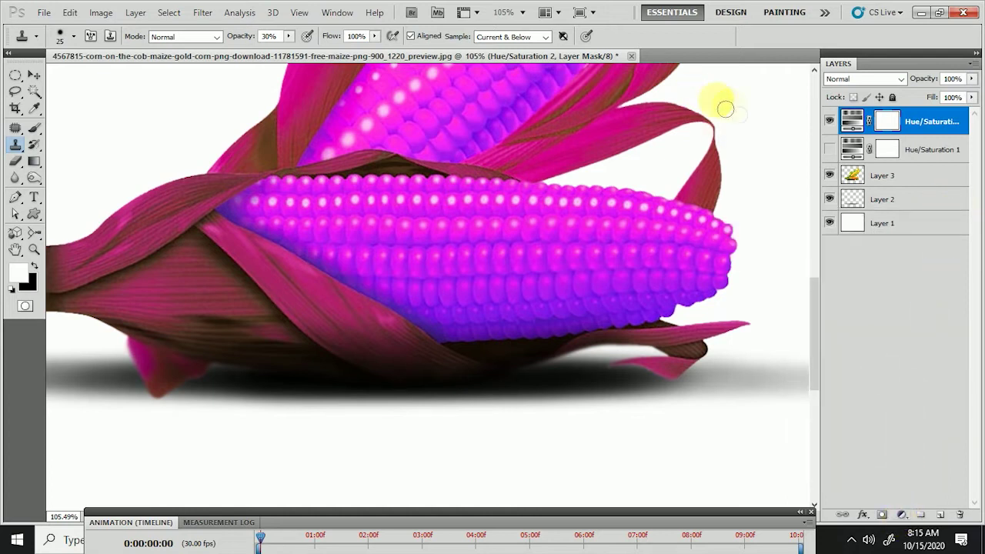
pyautogui.click(829, 120)
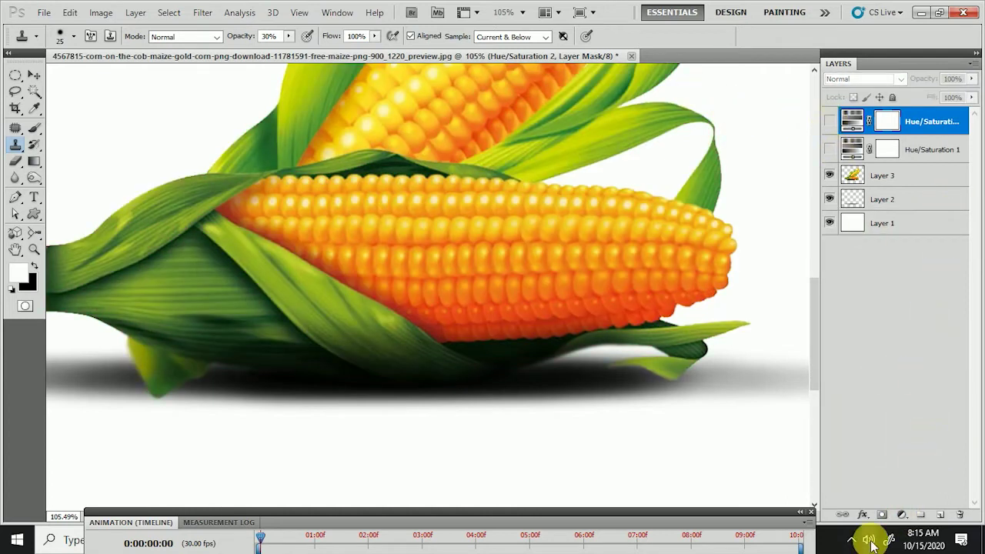
pyautogui.click(902, 514)
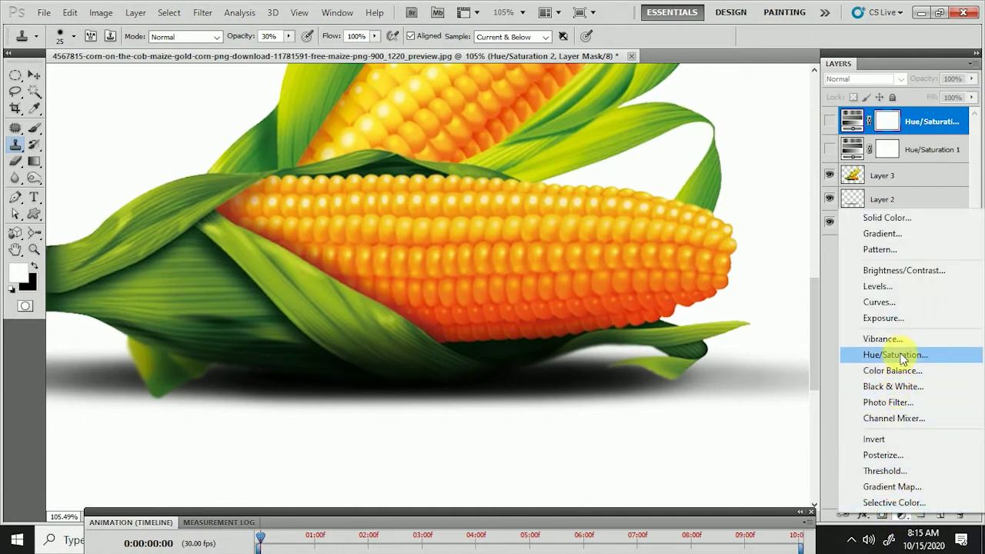
pyautogui.click(902, 357)
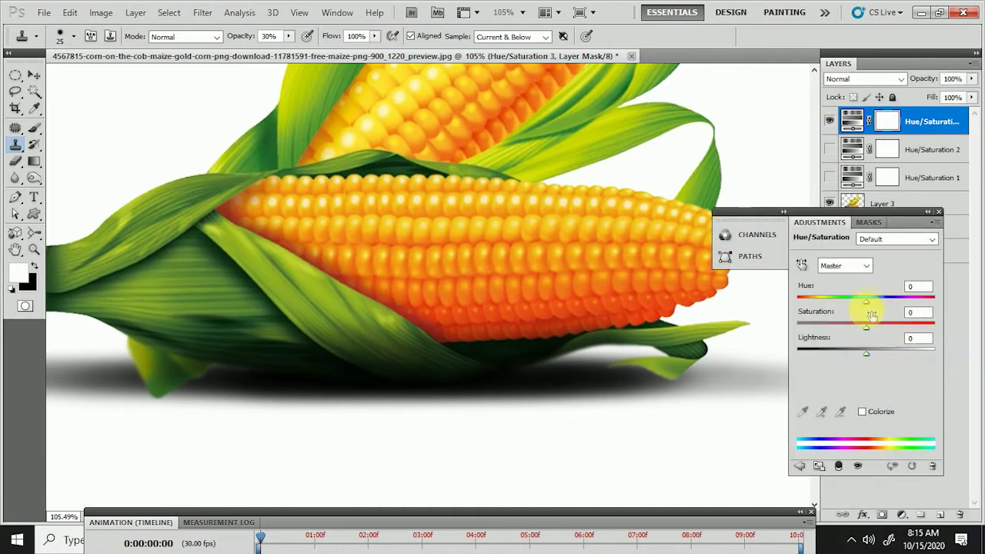
# Set Hue/Saturation 3 to hue -82, compare and hide the tints, then add another Hue/Saturation layer
pyautogui.moveTo(862, 307); pyautogui.dragTo(830, 314)
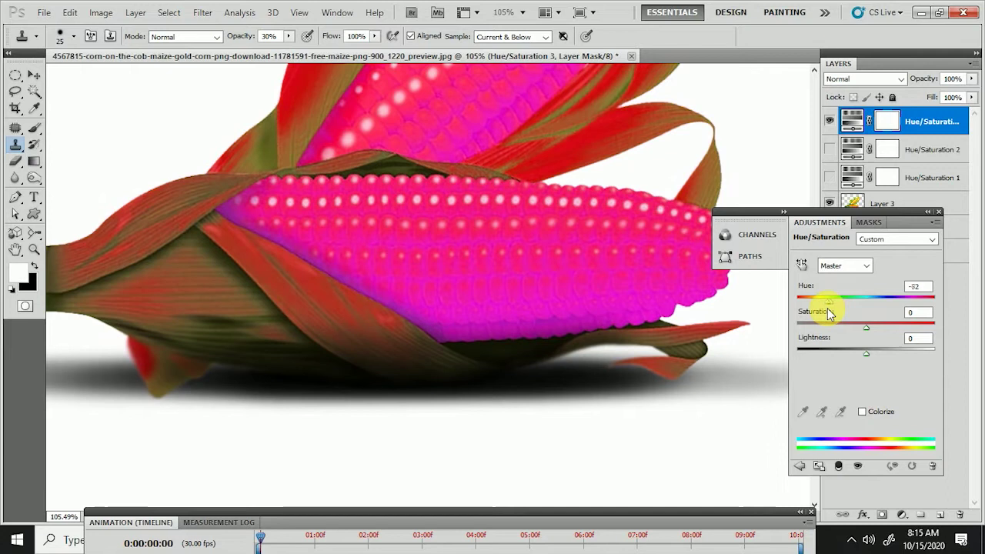
pyautogui.click(939, 212)
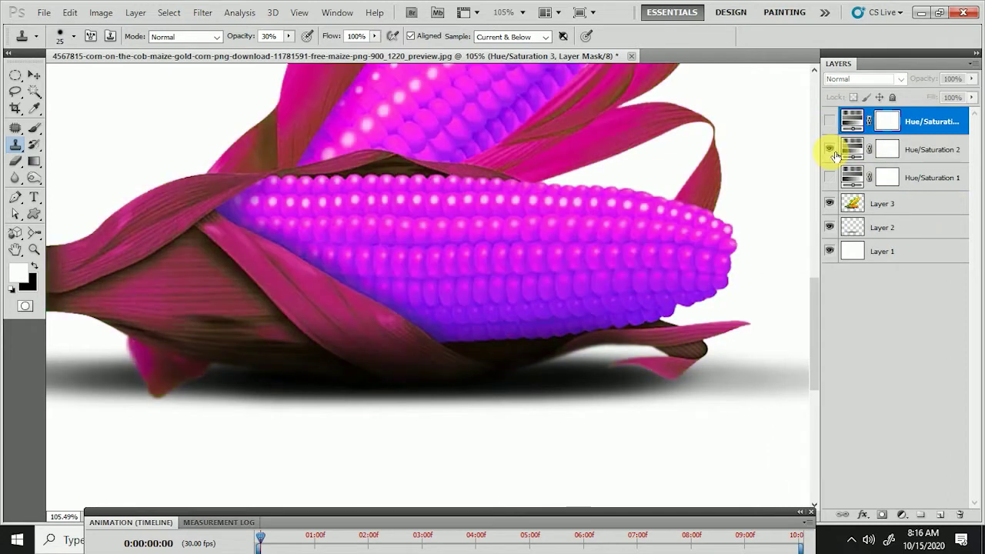
pyautogui.click(829, 122)
pyautogui.click(830, 122)
pyautogui.click(830, 151)
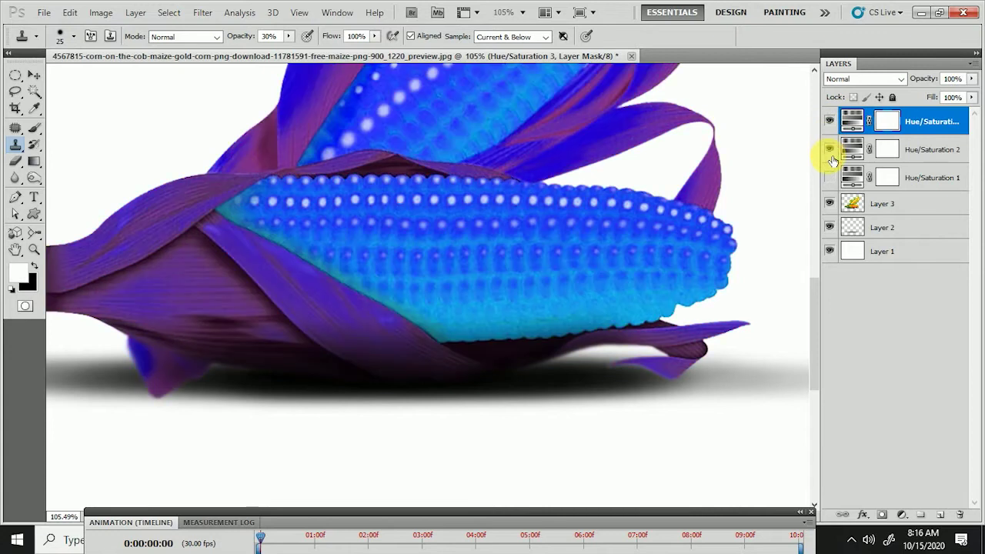
pyautogui.click(830, 151)
pyautogui.click(830, 121)
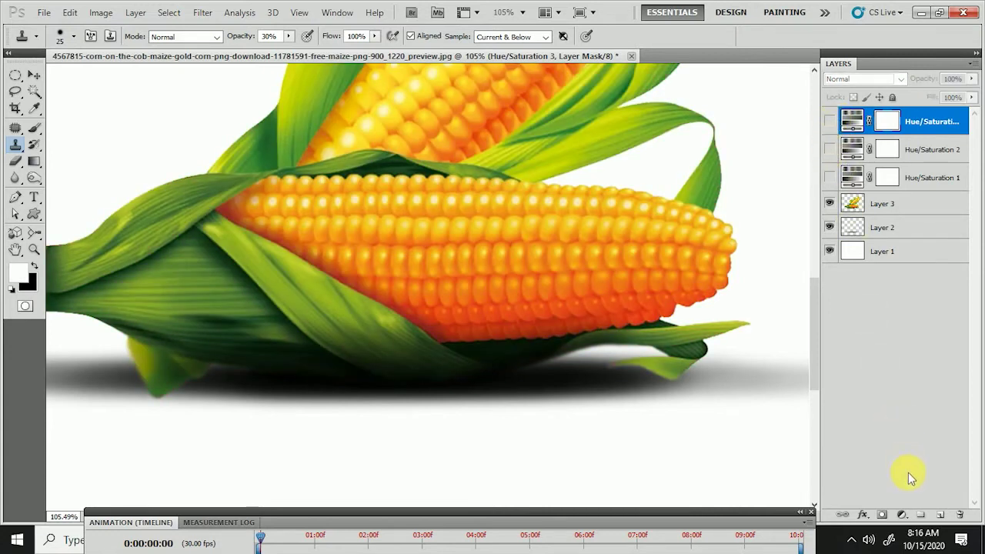
pyautogui.click(901, 514)
pyautogui.click(891, 359)
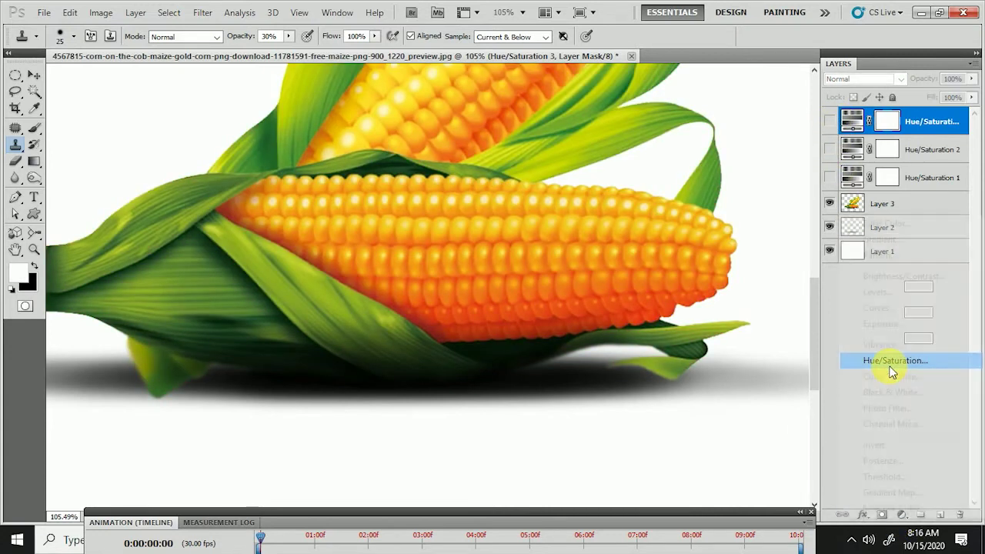
# Shift Hue/Saturation 4 to Hue +96 for a green corn, then hide it
pyautogui.moveTo(869, 305)
pyautogui.mouseDown()
pyautogui.moveTo(893, 304)
pyautogui.moveTo(901, 289)
pyautogui.moveTo(910, 323)
pyautogui.moveTo(920, 310)
pyautogui.moveTo(951, 308)
pyautogui.moveTo(911, 314)
pyautogui.mouseUp()
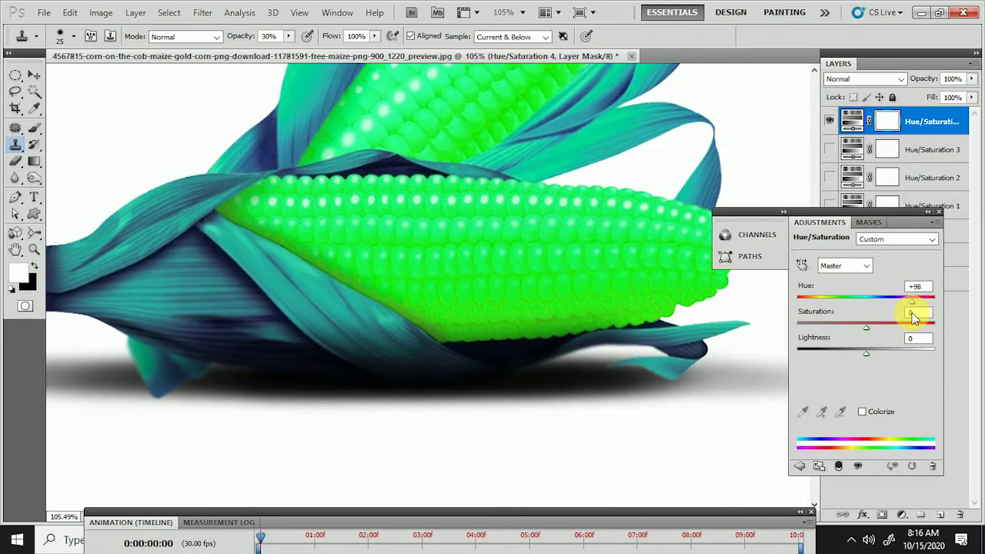
pyautogui.click(937, 217)
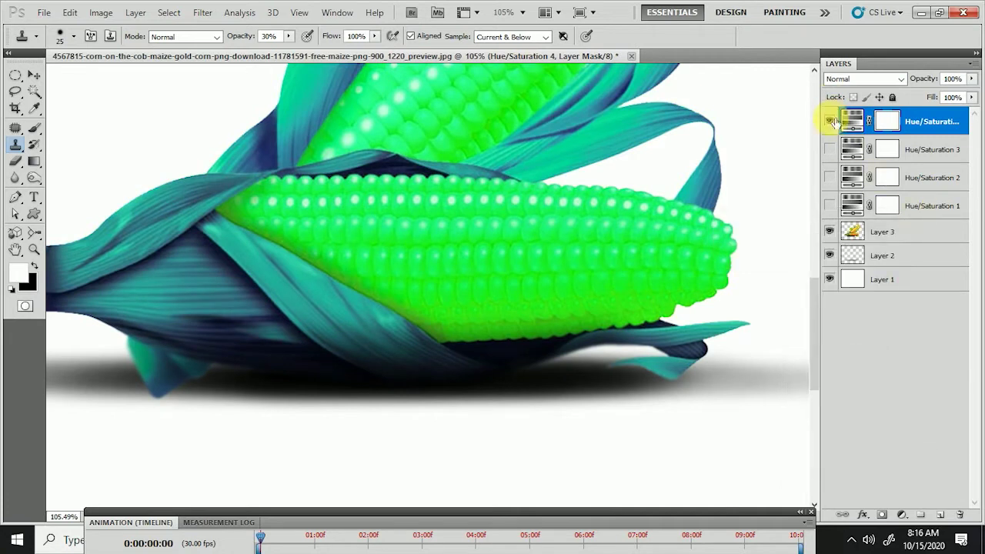
pyautogui.click(831, 121)
# Add Hue/Saturation 5 with Hue -23 for a red tint, then hide it
pyautogui.click(902, 515)
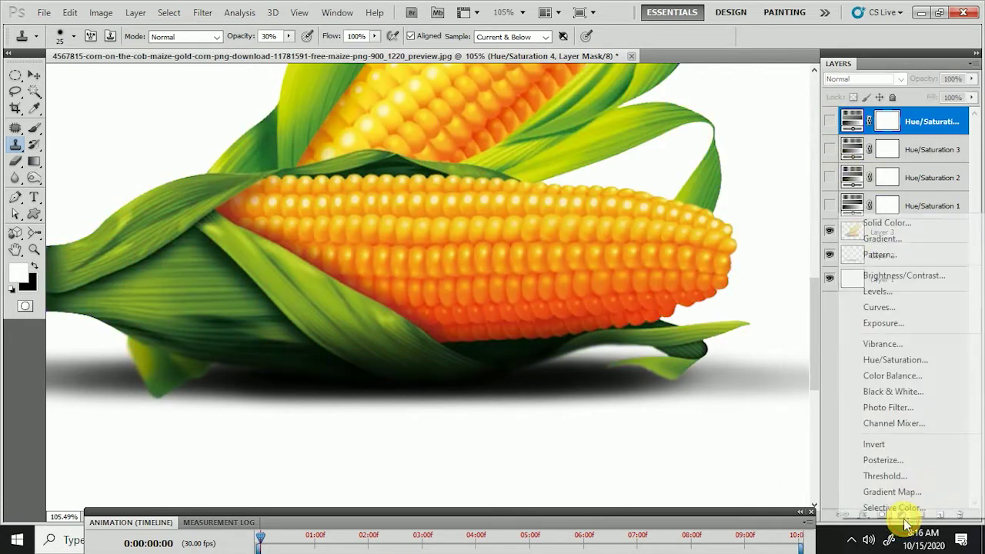
pyautogui.click(881, 359)
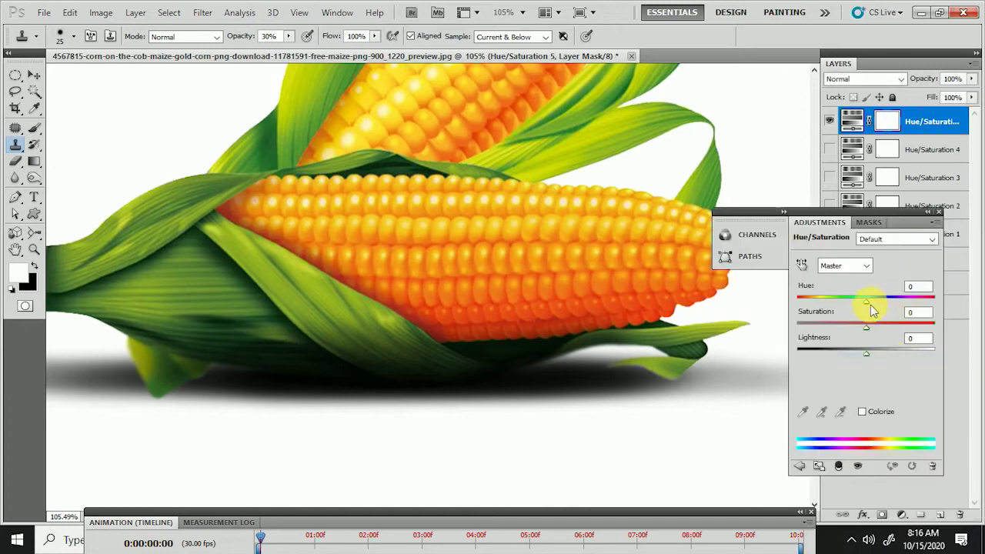
pyautogui.moveTo(868, 306); pyautogui.dragTo(852, 307)
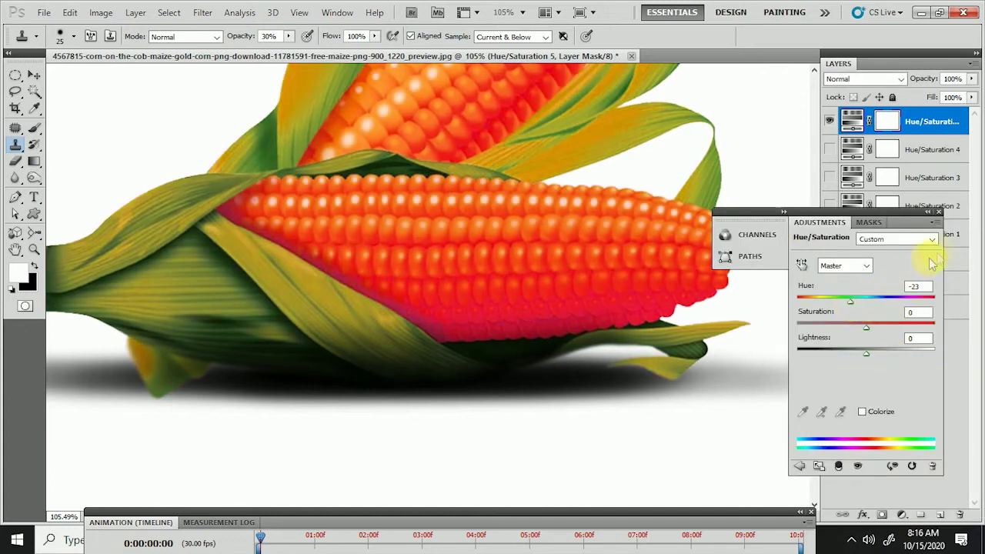
pyautogui.click(938, 211)
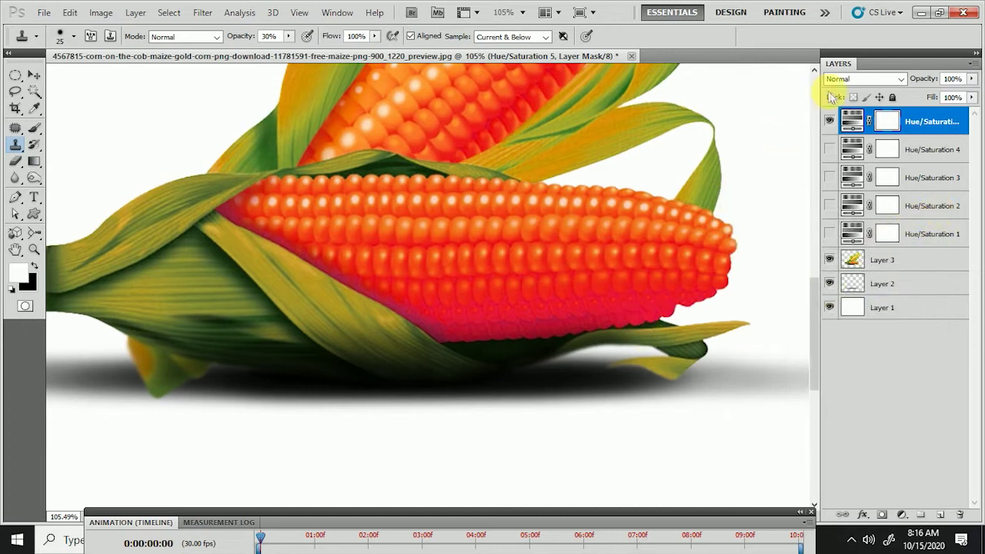
pyautogui.click(830, 121)
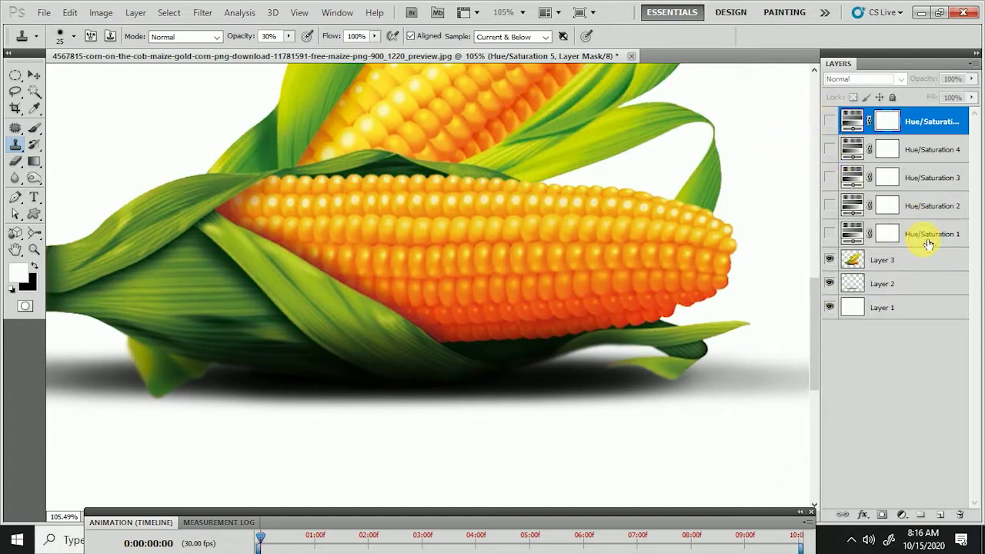
# Give Hue/Saturation 1 a black mask above Hue/Saturation 3, then select and show magenta Hue/Saturation 2
pyautogui.click(928, 242)
pyautogui.click(830, 234)
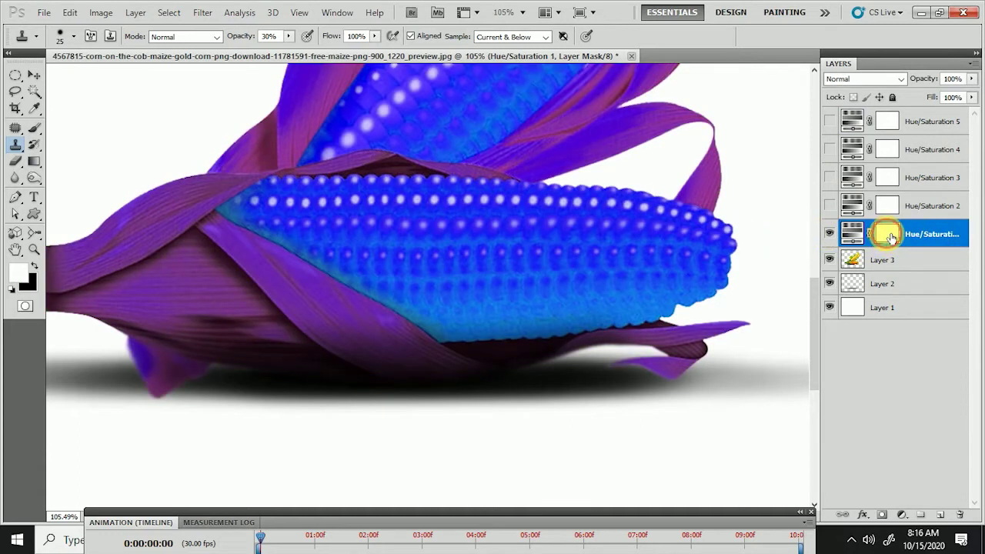
pyautogui.hotkey('ctrl', ']')
pyautogui.hotkey('ctrl', 'i')
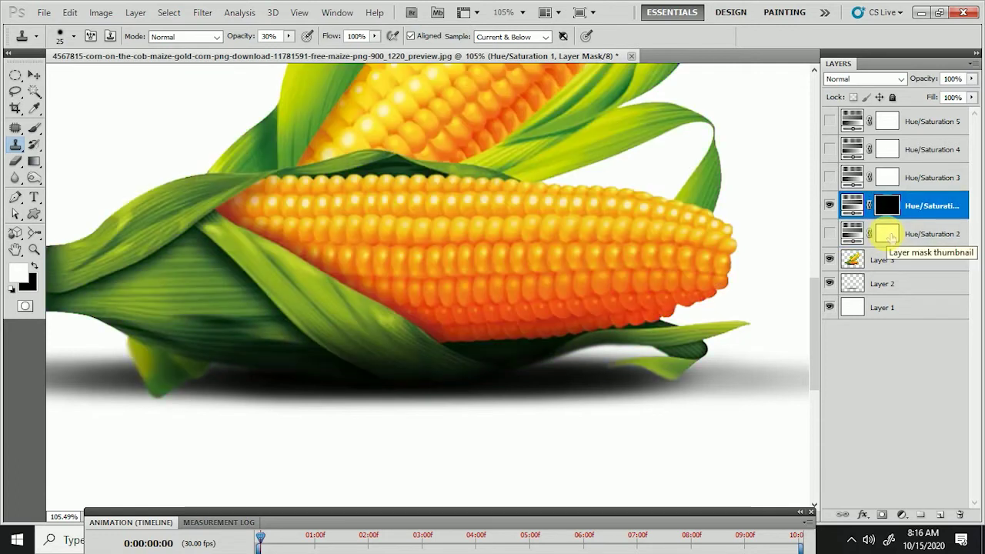
pyautogui.hotkey('ctrl', '[')
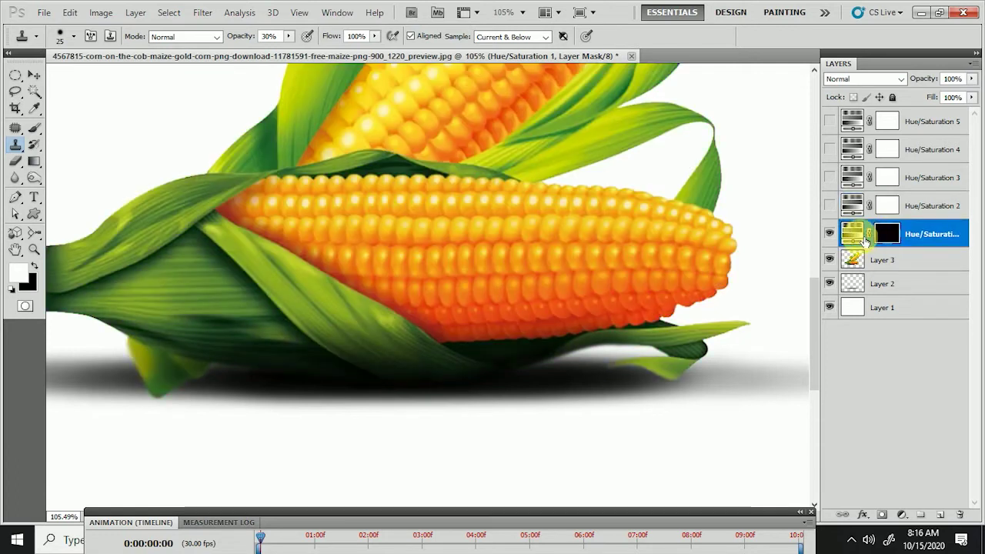
pyautogui.click(892, 234)
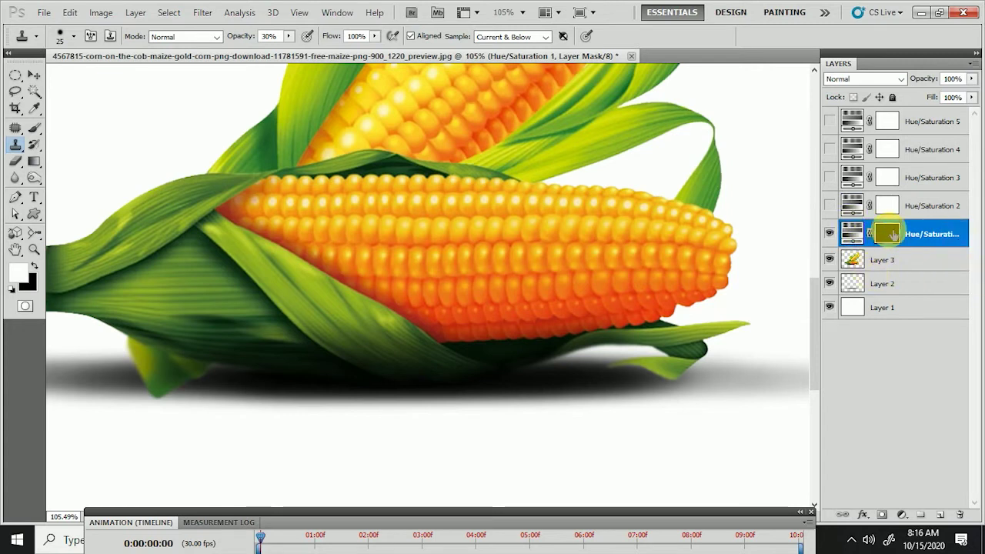
pyautogui.hotkey('ctrl', 'z')
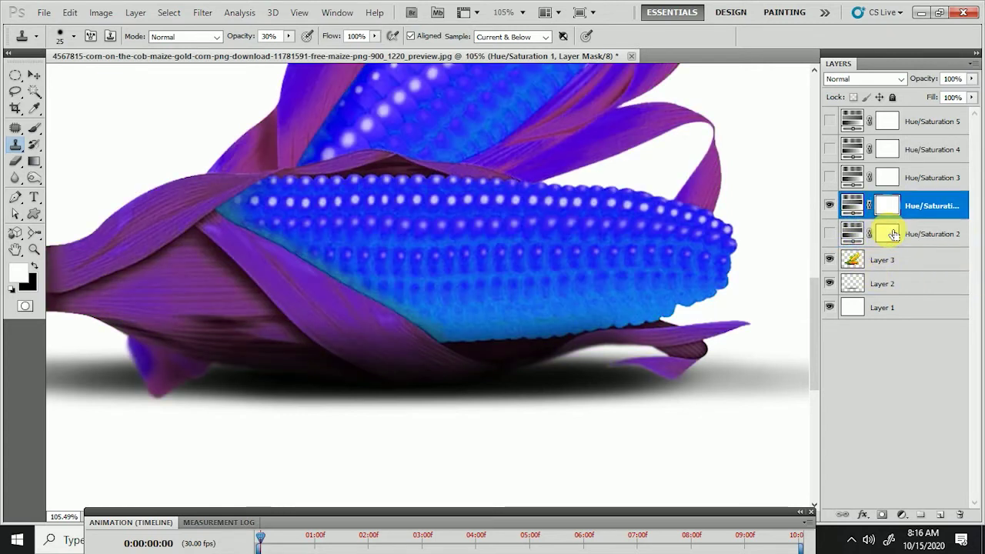
pyautogui.hotkey('ctrl', 'alt', 'z')
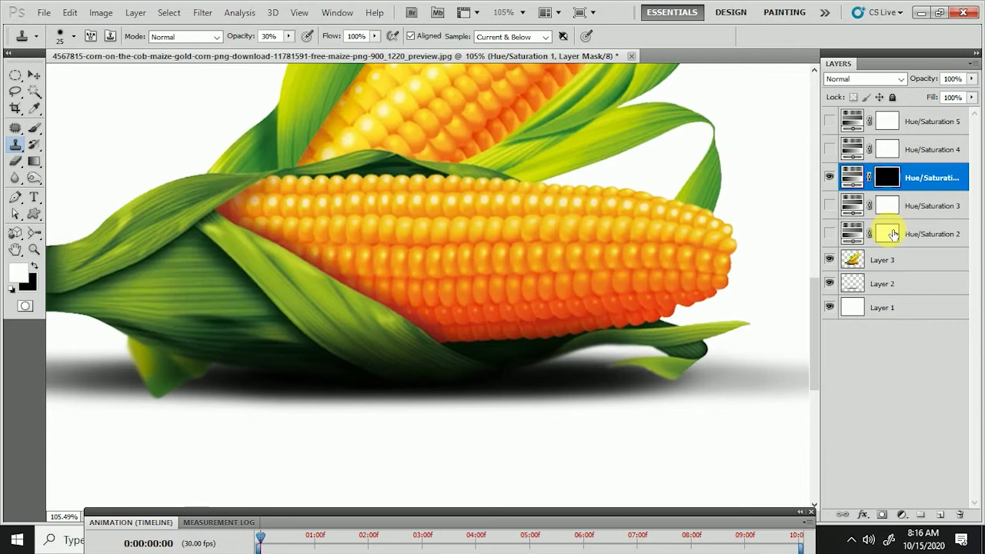
pyautogui.click(892, 234)
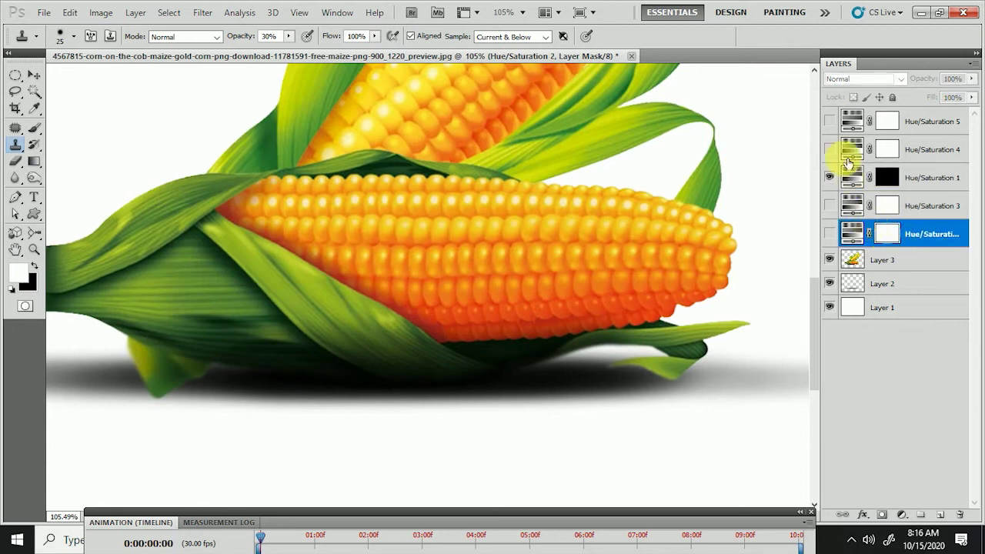
pyautogui.click(828, 233)
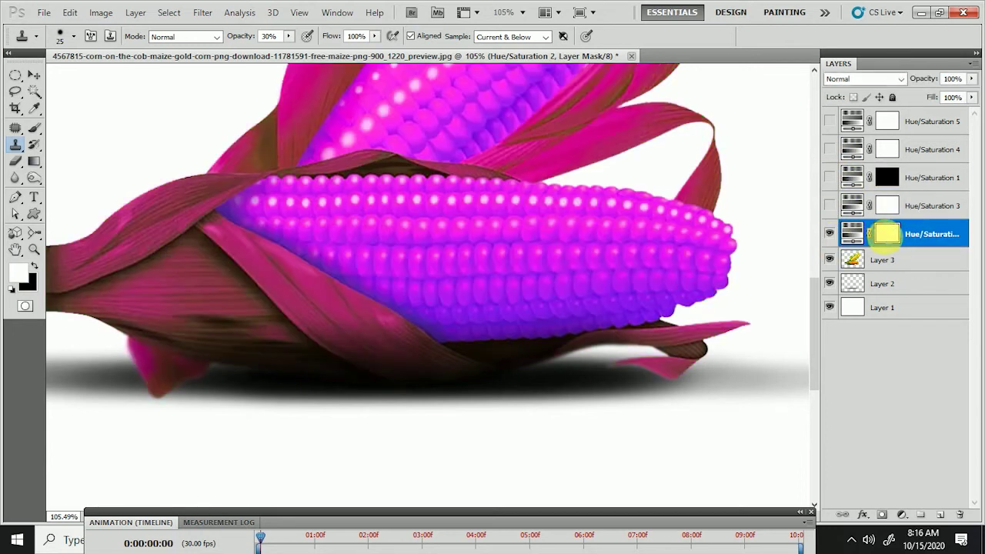
# Invert the magenta Hue/Saturation 2 mask to black and move the layer above Hue/Saturation 3
pyautogui.rightClick(887, 241)
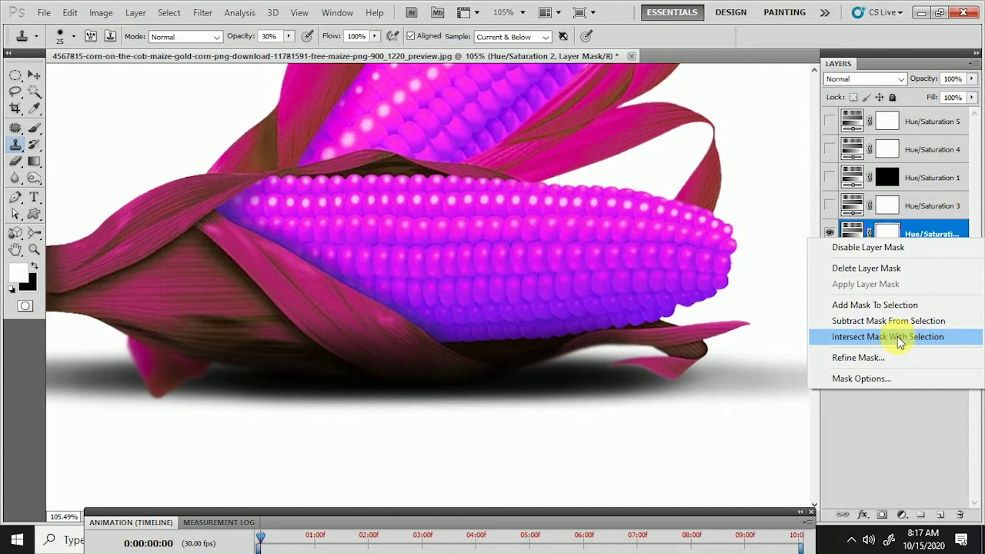
pyautogui.rightClick(885, 230)
pyautogui.click(892, 235)
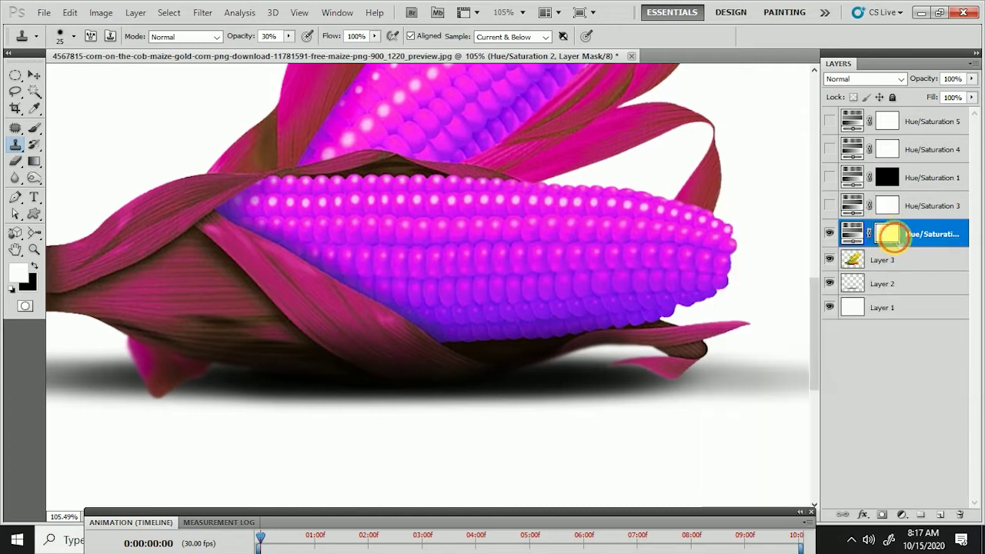
pyautogui.rightClick(890, 236)
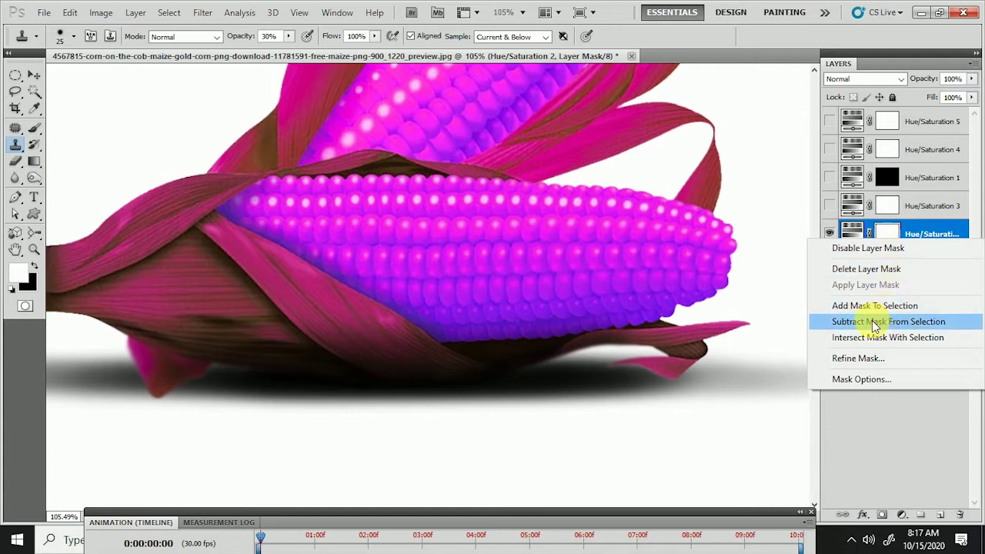
pyautogui.click(874, 321)
pyautogui.rightClick(877, 230)
pyautogui.click(875, 300)
pyautogui.rightClick(887, 230)
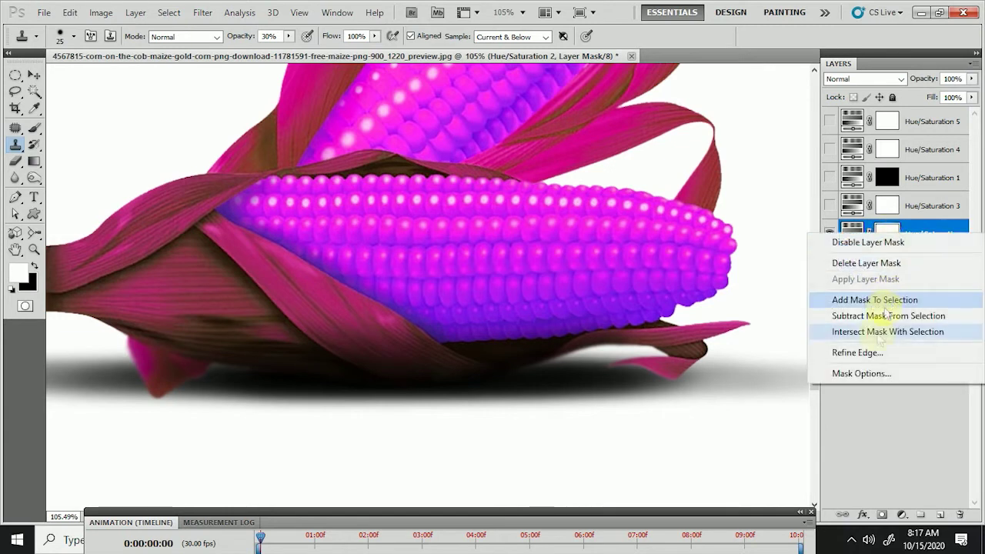
pyautogui.click(861, 375)
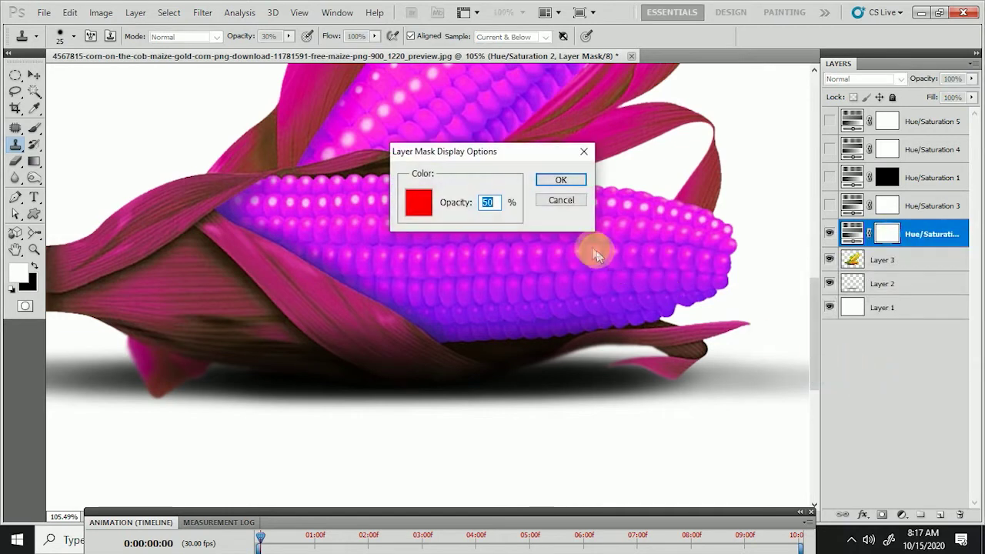
pyautogui.click(578, 198)
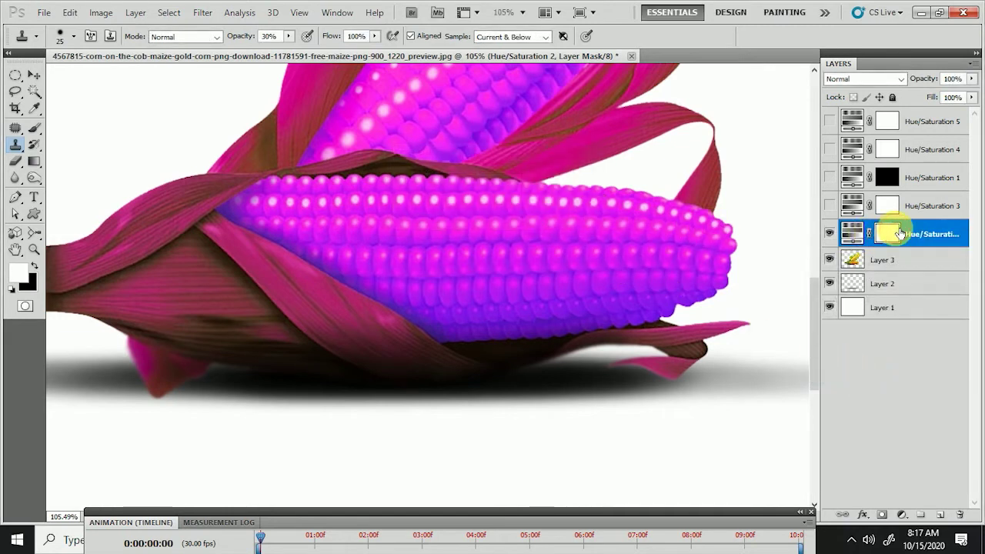
pyautogui.hotkey('ctrl', 'z')
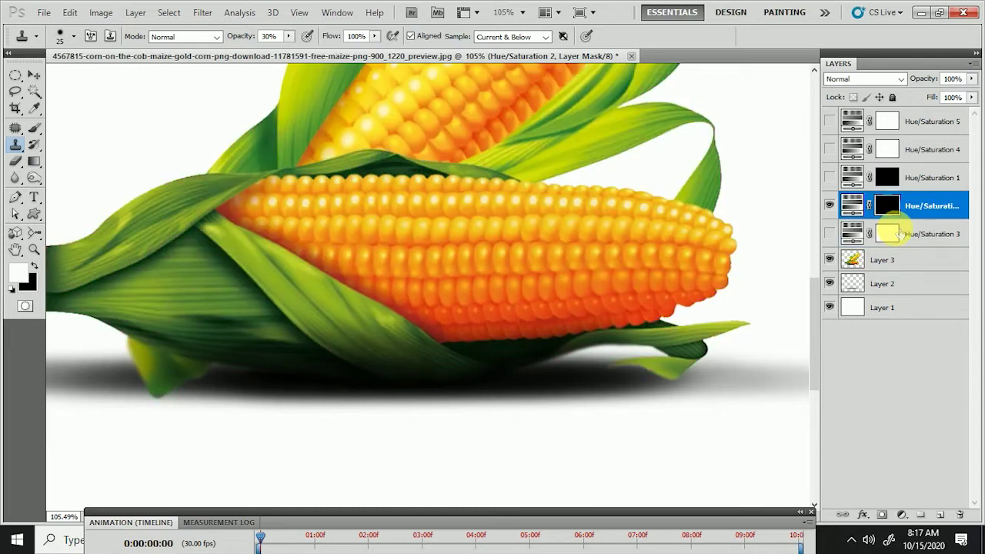
pyautogui.hotkey('ctrl', '[')
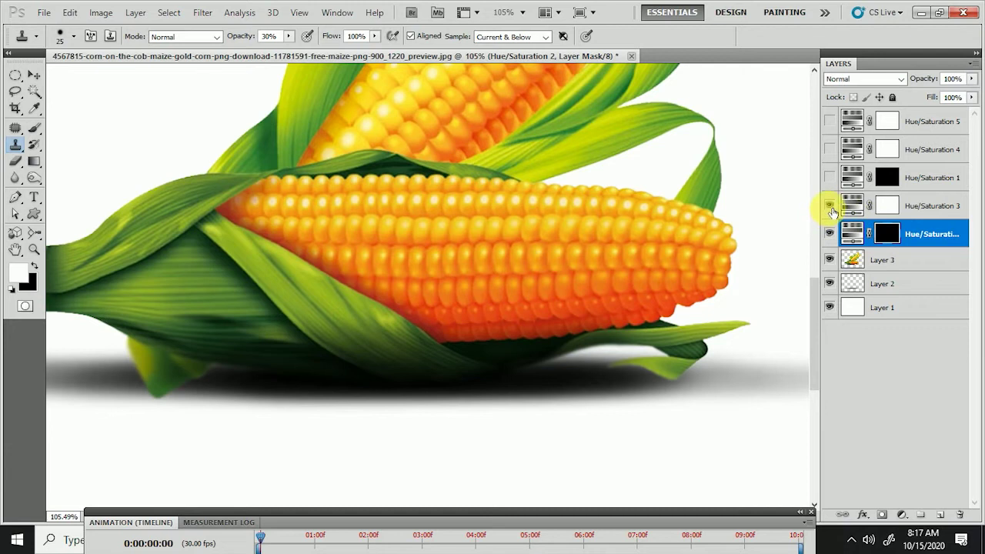
# Hide Hue/Saturation 3 and set up a soft brush for Hue/Saturation 2's mask
pyautogui.click(830, 206)
pyautogui.scroll(3, 567, 269)
pyautogui.scroll(3, 546, 264)
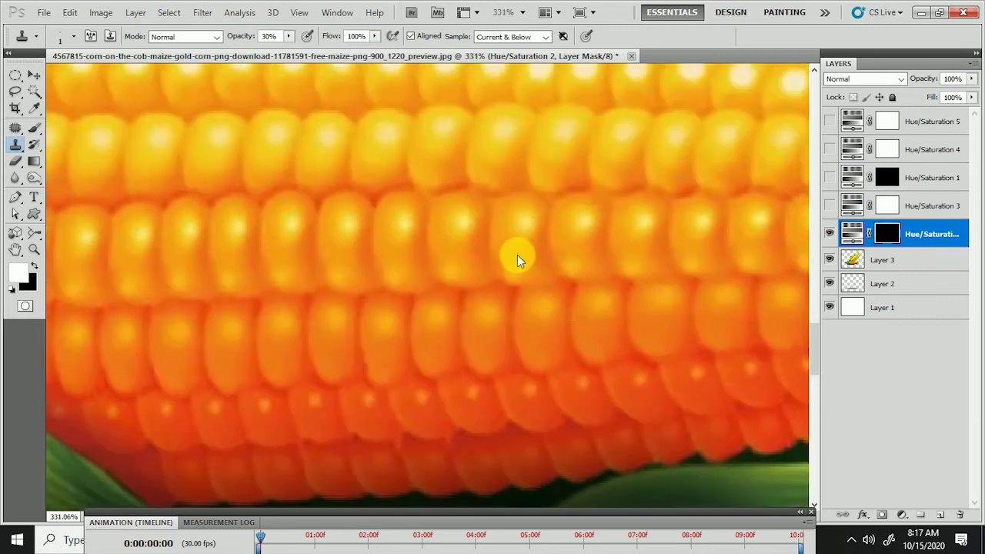
pyautogui.scroll(-1, 516, 262)
pyautogui.scroll(-1, 514, 216)
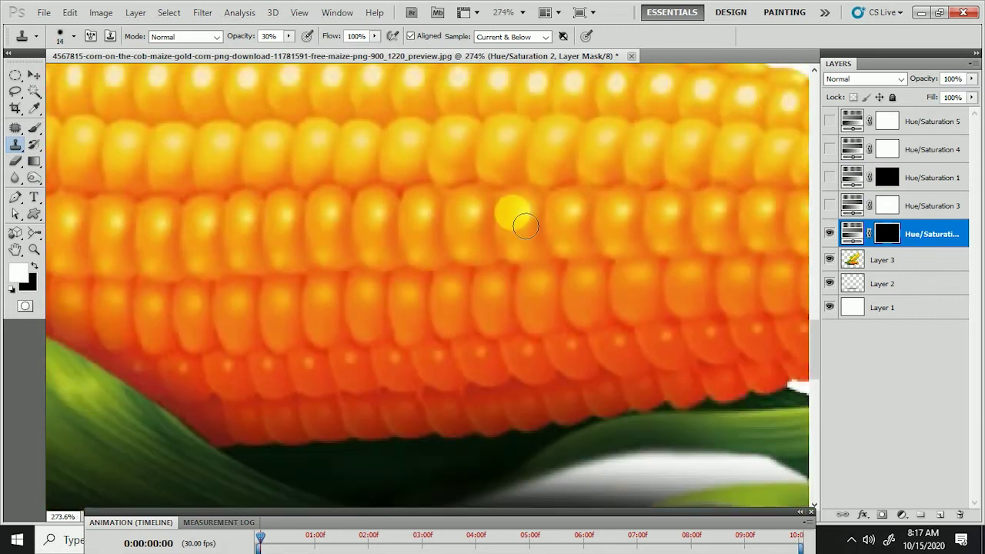
pyautogui.press('b')
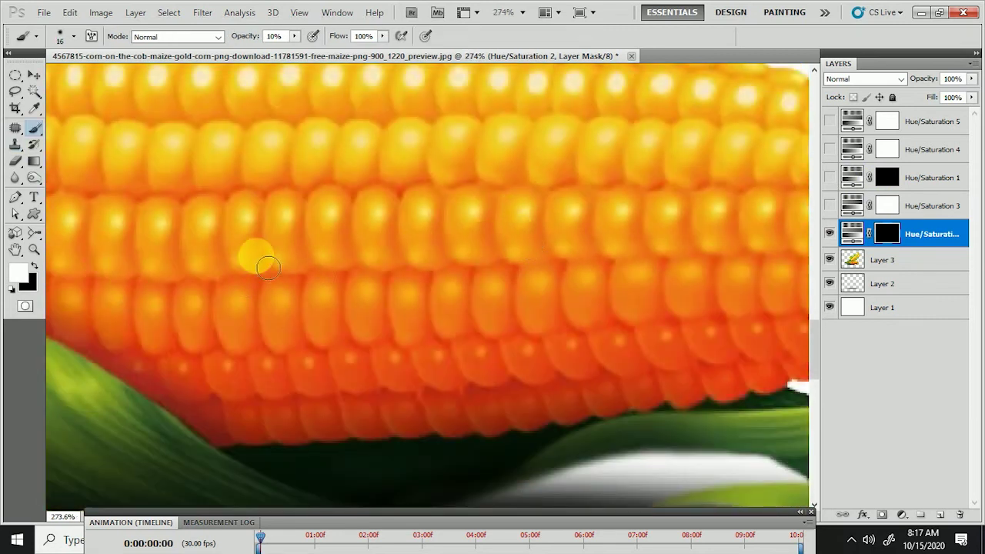
pyautogui.click(294, 37)
pyautogui.scroll(3, 472, 249)
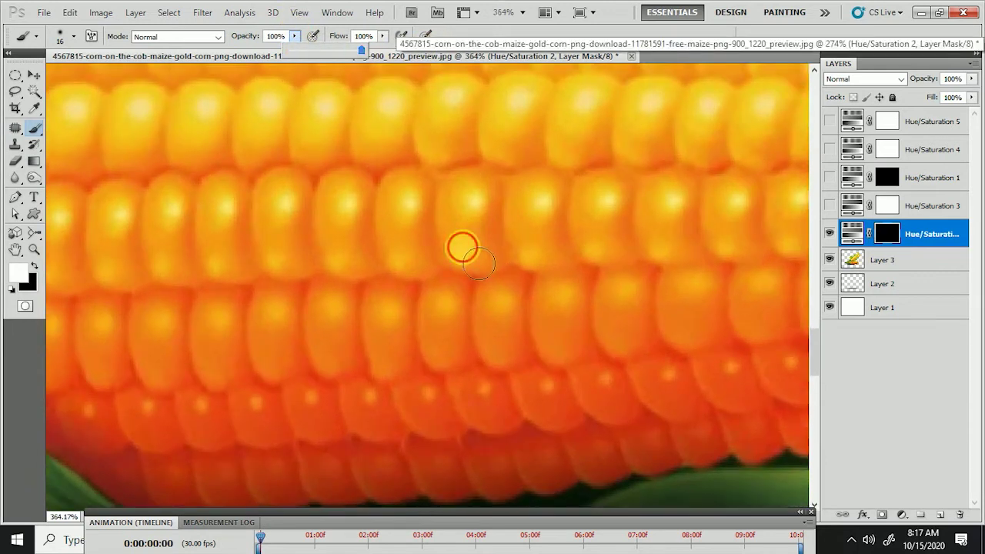
# Paint white on Hue/Saturation 2's mask to tint a first kernel magenta
pyautogui.moveTo(462, 244); pyautogui.dragTo(473, 211)
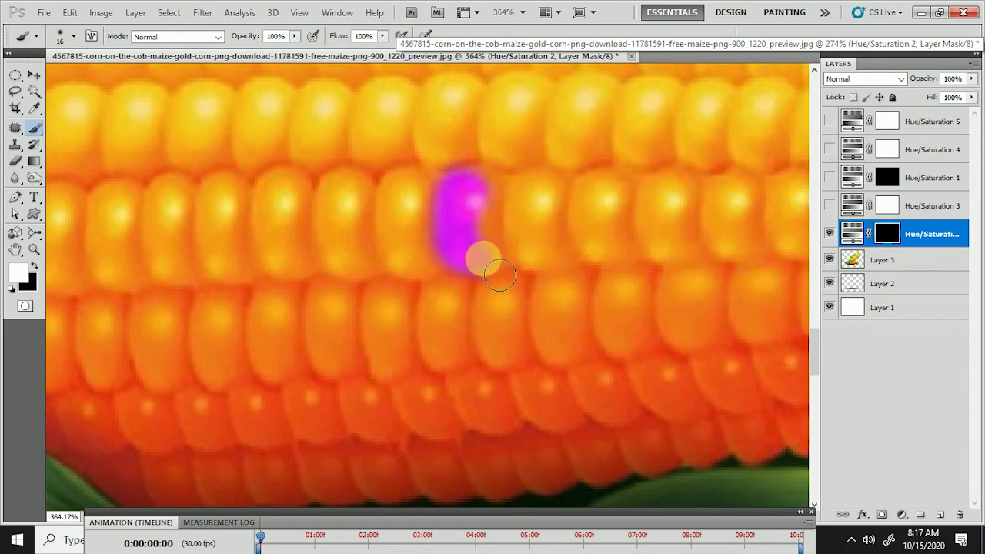
pyautogui.moveTo(498, 254); pyautogui.dragTo(496, 214)
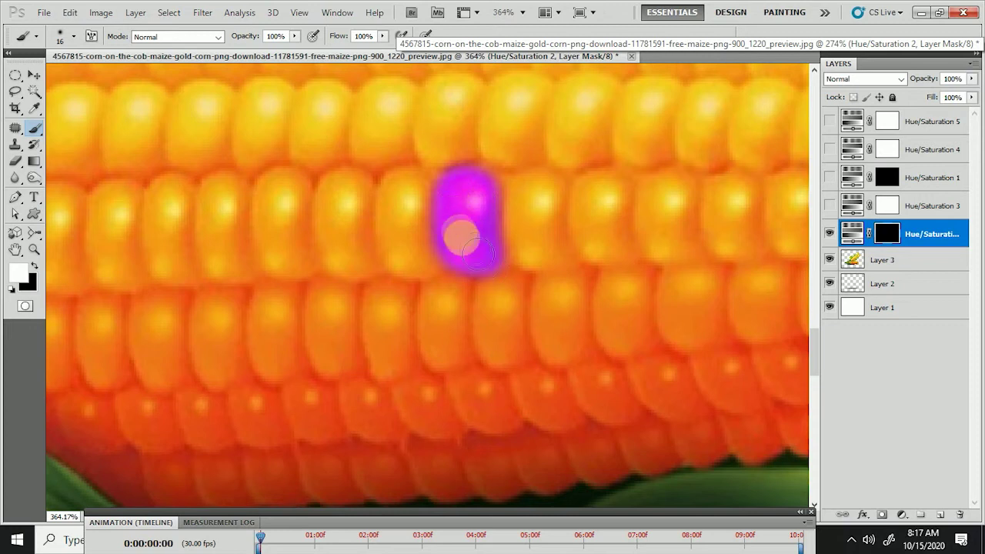
pyautogui.moveTo(477, 250); pyautogui.dragTo(455, 184)
pyautogui.scroll(-2, 455, 185)
pyautogui.scroll(2, 605, 216)
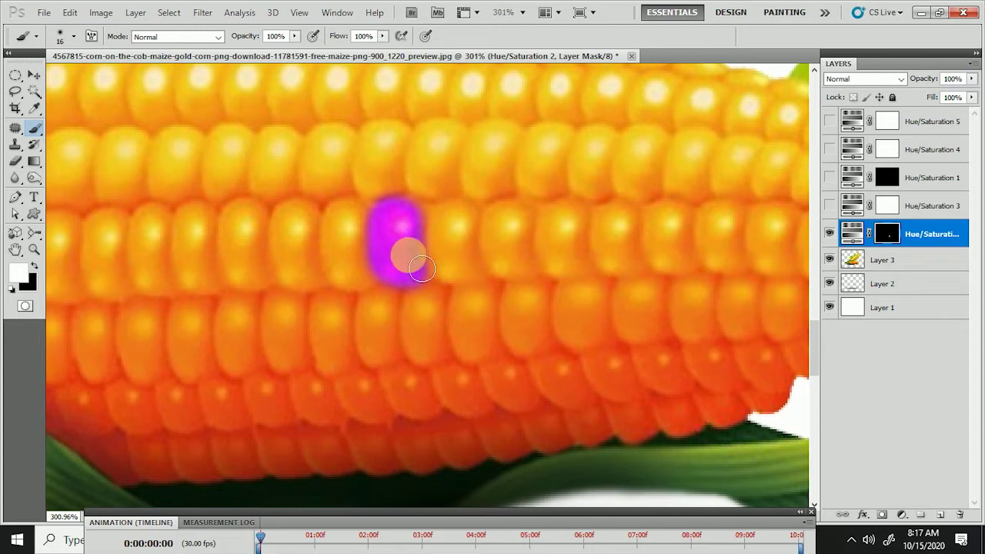
pyautogui.scroll(-3, 510, 242)
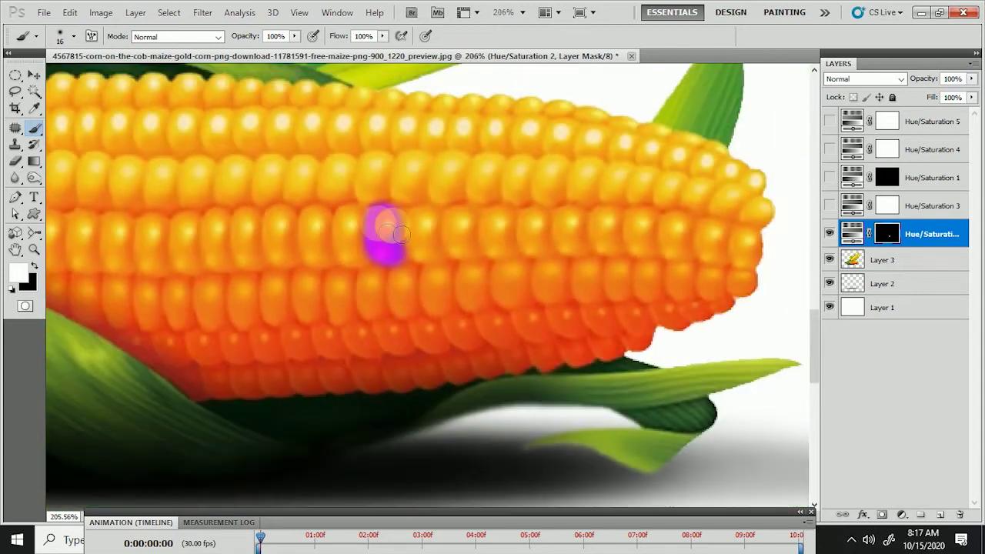
pyautogui.scroll(2, 519, 238)
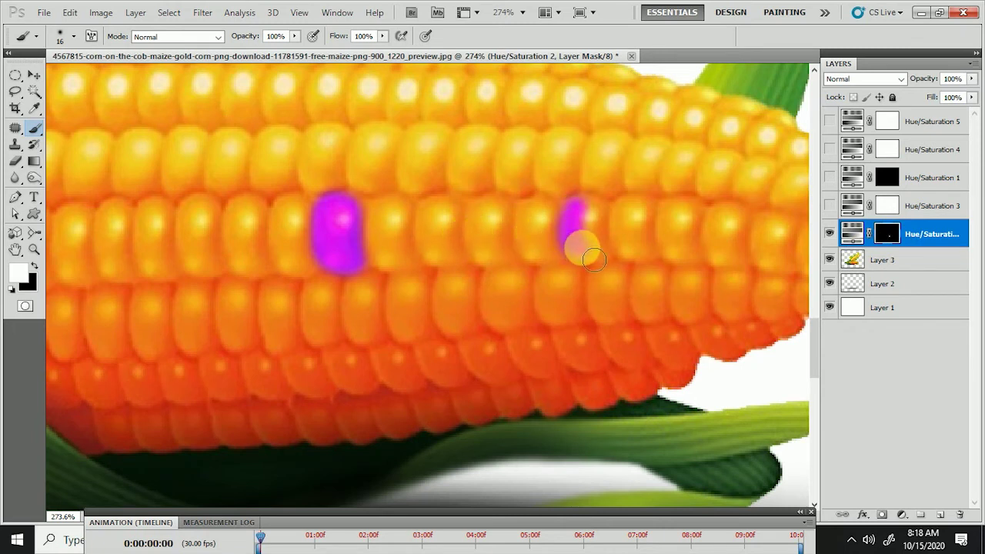
pyautogui.scroll(2, 600, 260)
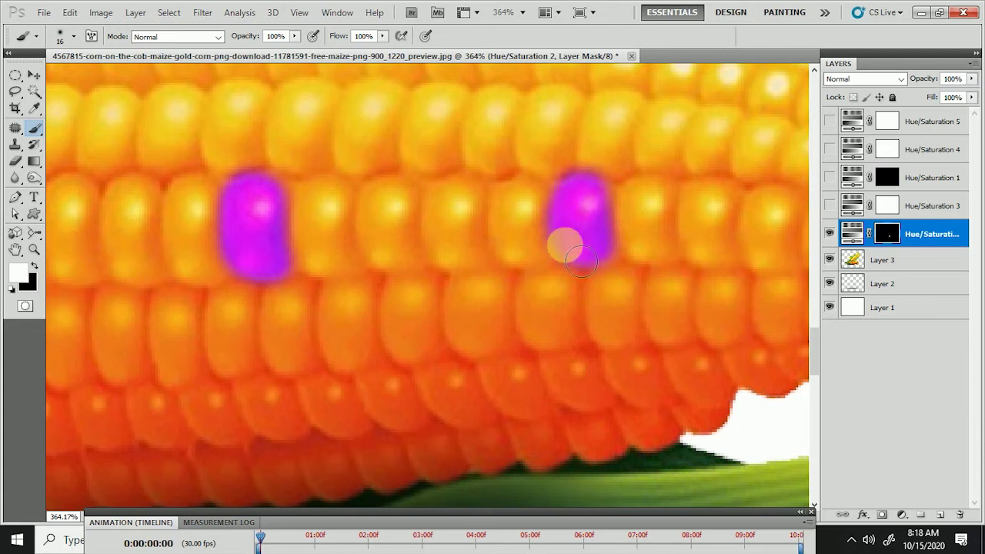
pyautogui.scroll(-3, 608, 244)
pyautogui.scroll(2, 638, 235)
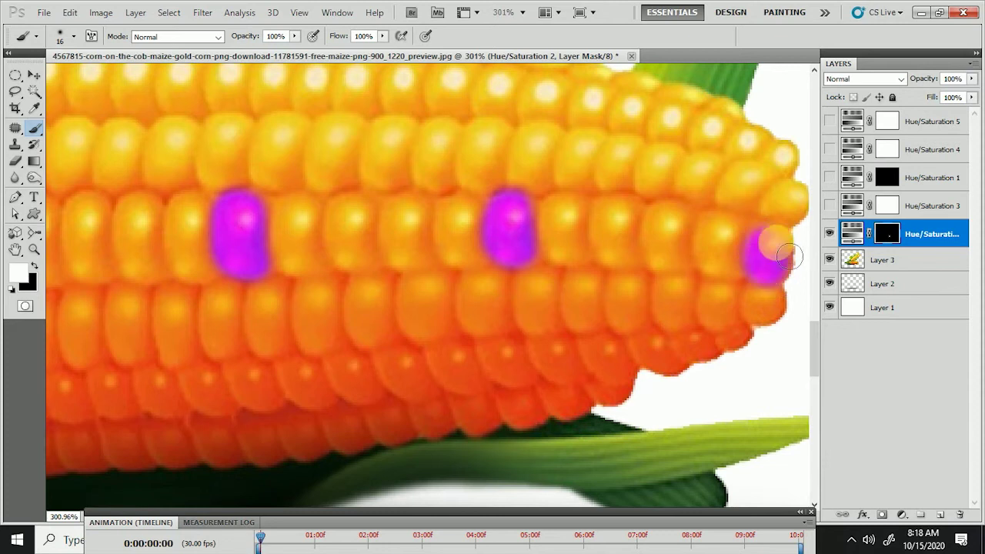
pyautogui.scroll(-3, 777, 246)
pyautogui.scroll(2, 712, 204)
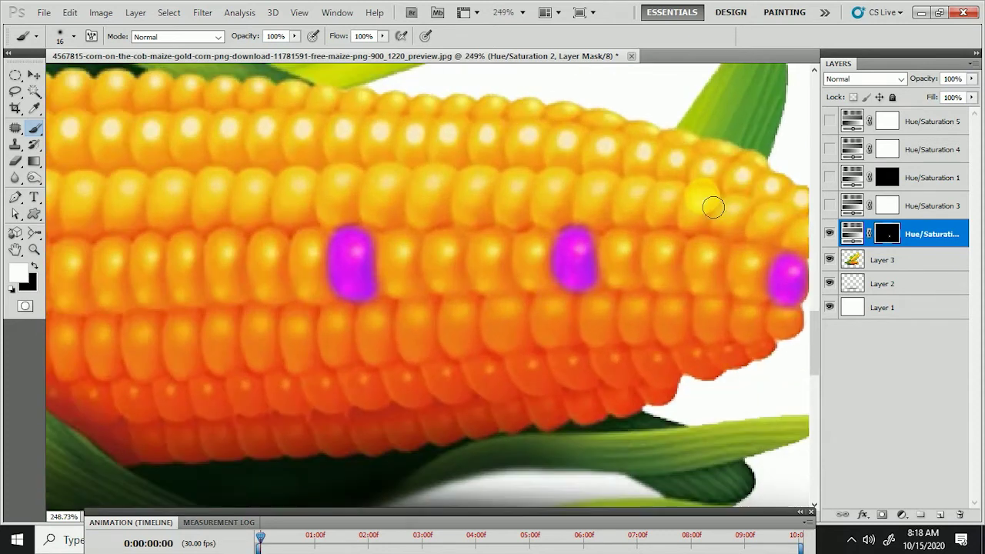
pyautogui.scroll(1, 713, 206)
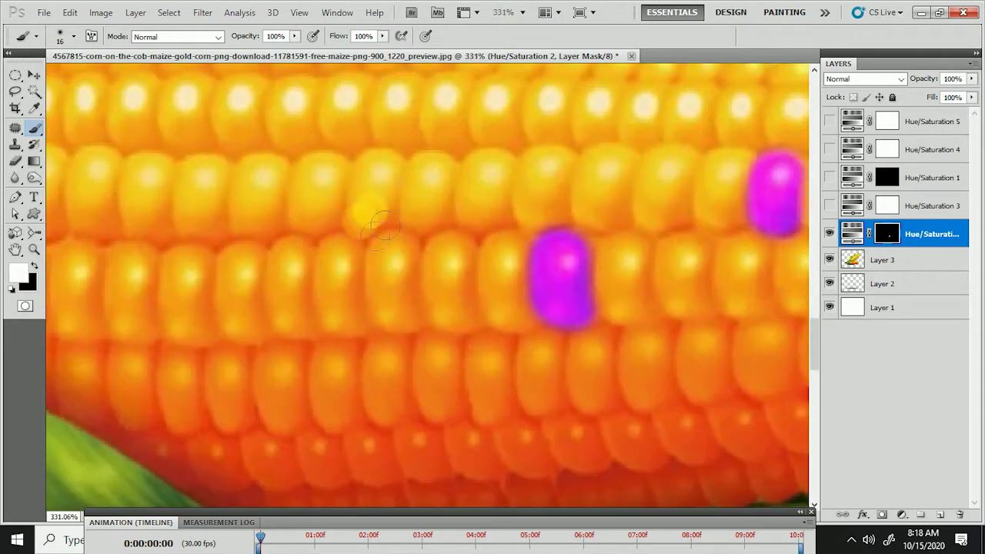
# Tint several more kernels magenta across the left, right and upper rows of the cob
pyautogui.moveTo(374, 169); pyautogui.dragTo(376, 212)
pyautogui.moveTo(225, 168); pyautogui.dragTo(223, 188)
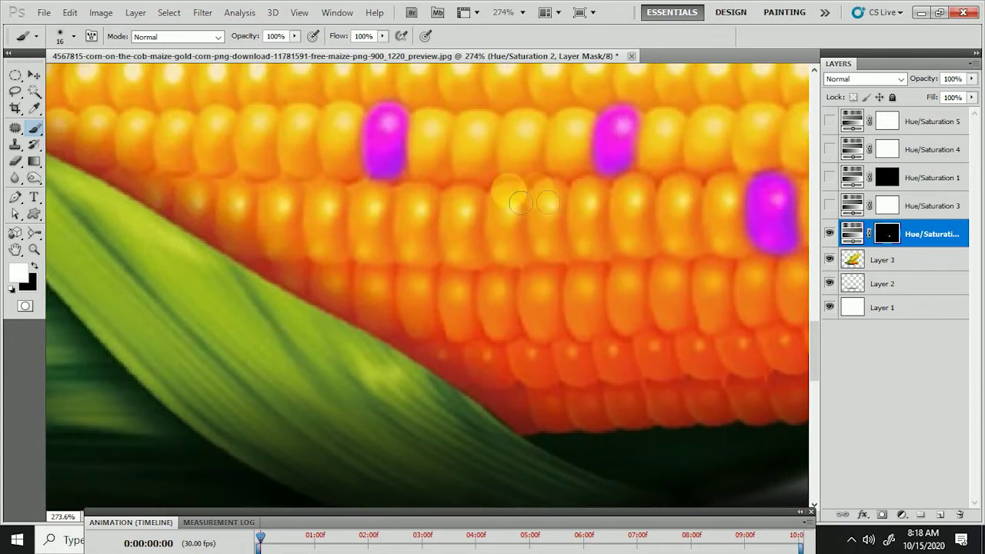
pyautogui.moveTo(520, 202); pyautogui.dragTo(508, 246)
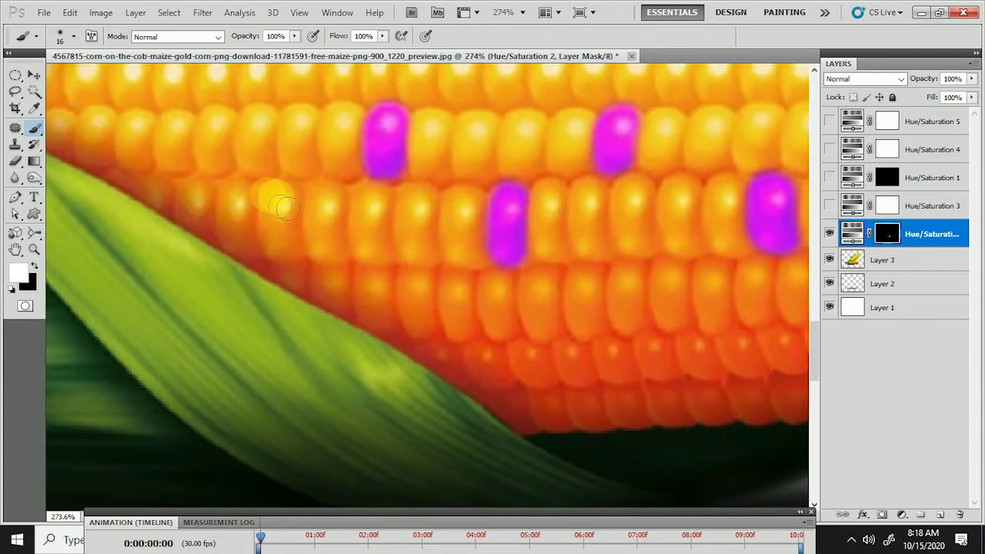
pyautogui.moveTo(277, 197); pyautogui.dragTo(278, 246)
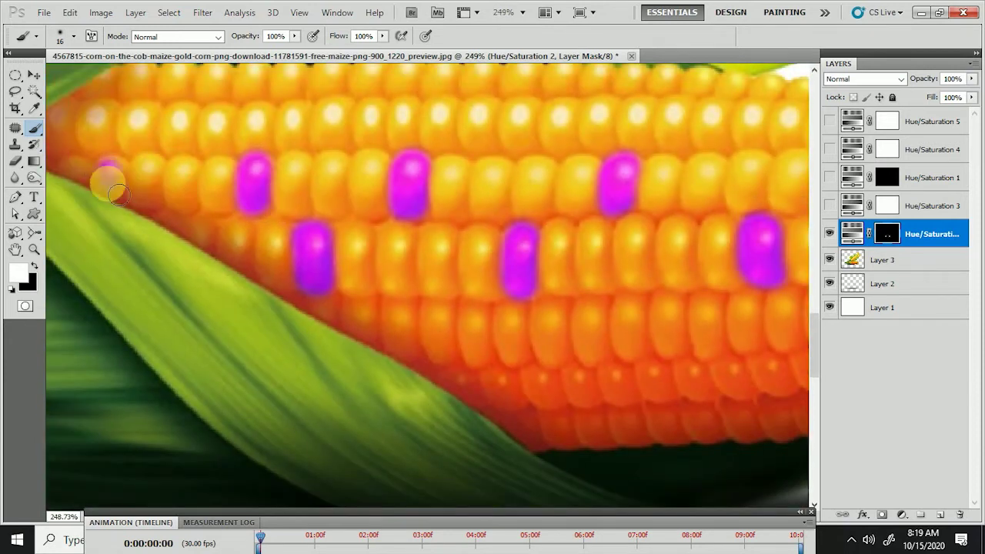
pyautogui.moveTo(105, 174); pyautogui.dragTo(106, 185)
pyautogui.scroll(3, 248, 192)
pyautogui.moveTo(177, 145); pyautogui.dragTo(178, 158)
pyautogui.moveTo(346, 137); pyautogui.dragTo(348, 152)
pyautogui.moveTo(547, 132); pyautogui.dragTo(551, 165)
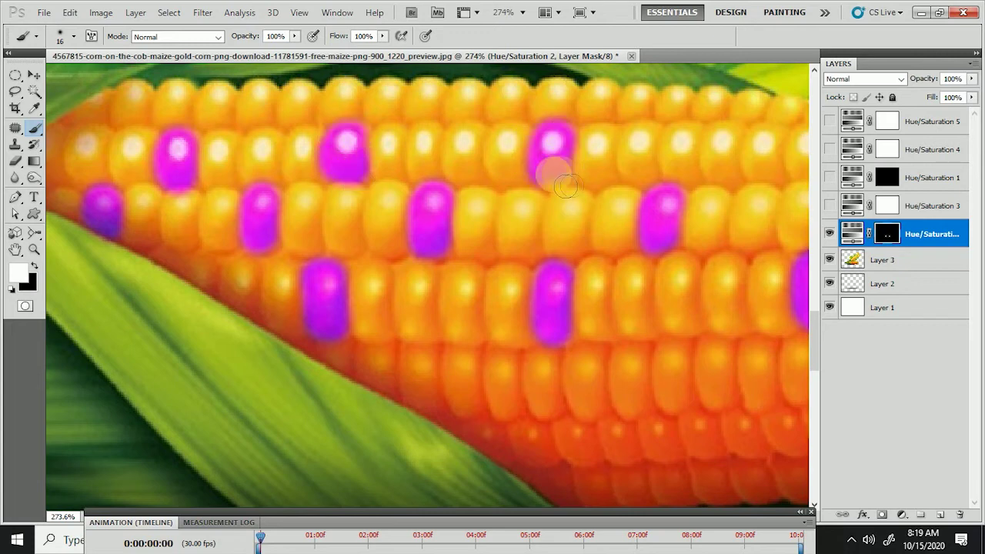
pyautogui.scroll(-3, 673, 142)
pyautogui.scroll(3, 673, 142)
pyautogui.moveTo(706, 129); pyautogui.dragTo(726, 169)
pyautogui.scroll(-3, 726, 171)
pyautogui.scroll(3, 722, 181)
# With a smaller brush, tint top-row and lower-row kernels magenta, fixing overspill in black
pyautogui.press('super')
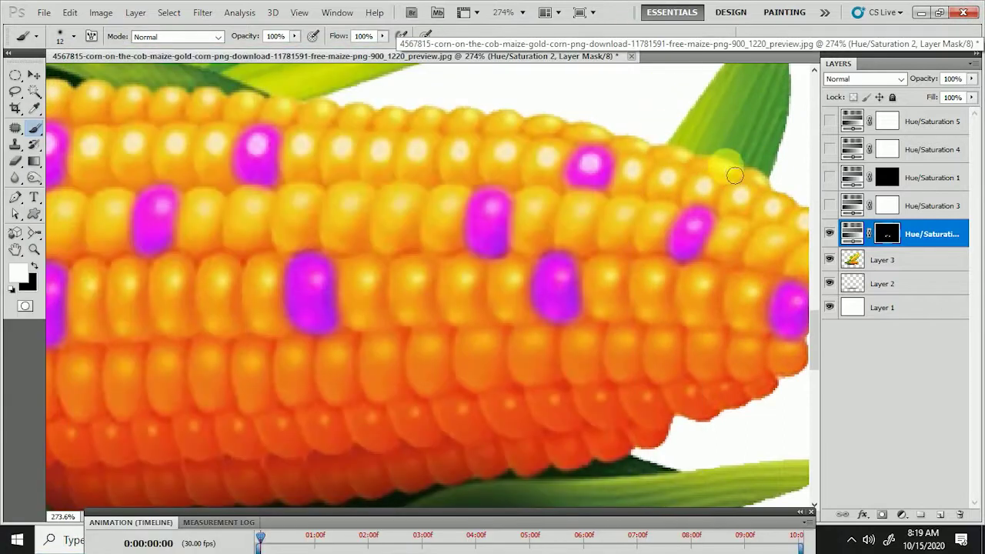
pyautogui.scroll(1, 472, 137)
pyautogui.moveTo(471, 137); pyautogui.dragTo(504, 121)
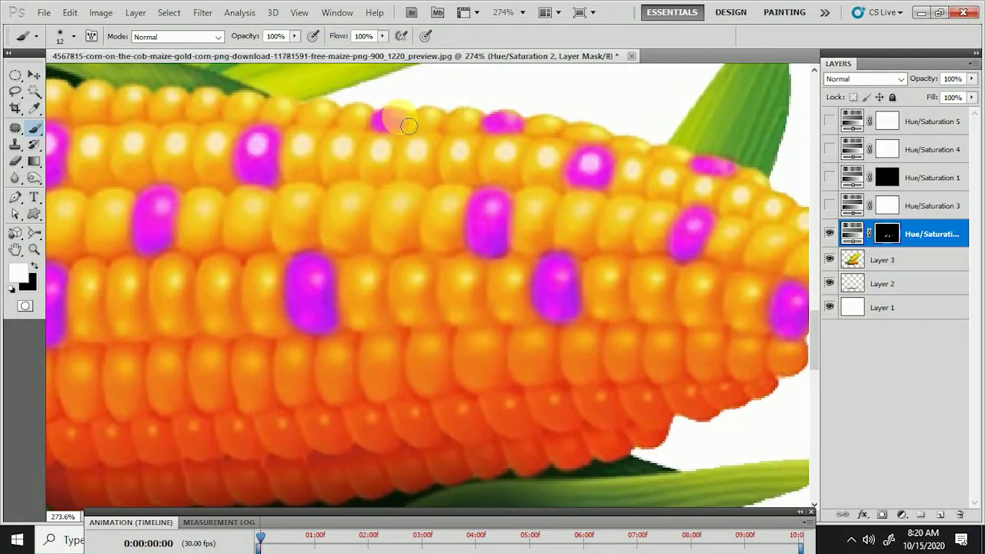
pyautogui.moveTo(409, 125); pyautogui.dragTo(383, 119)
pyautogui.scroll(1, 248, 123)
pyautogui.hscroll(-3, 210, 136)
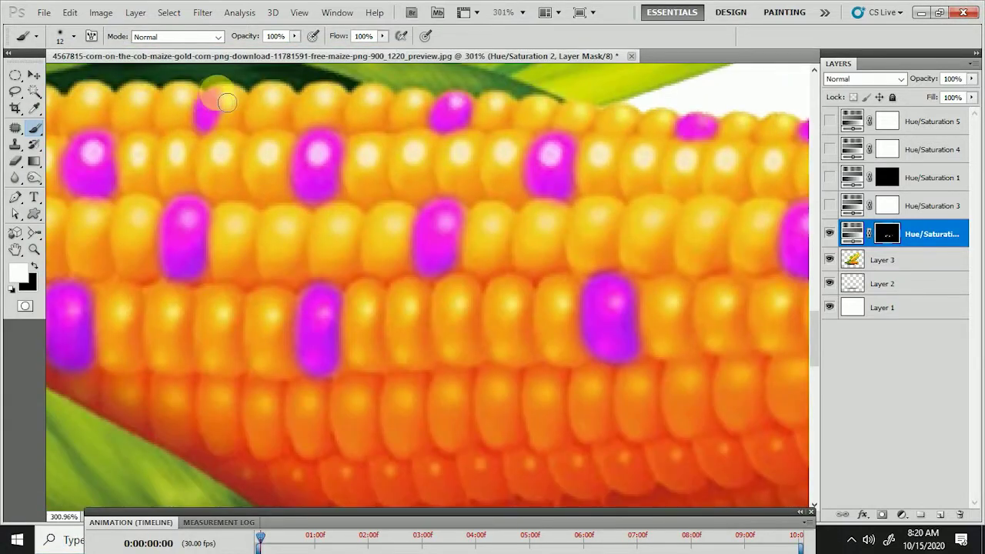
pyautogui.hscroll(-2, 165, 121)
pyautogui.scroll(-5, 165, 121)
pyautogui.scroll(5, 230, 123)
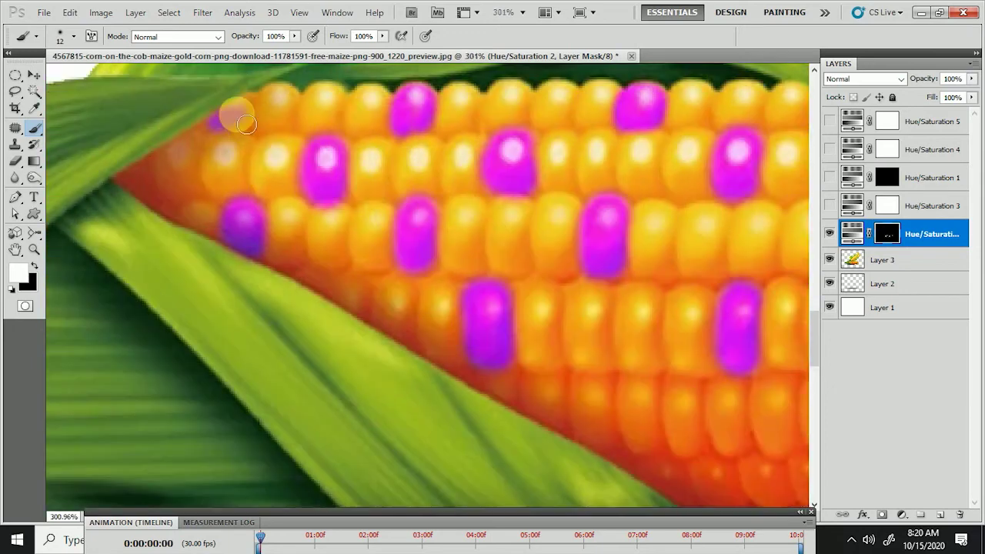
pyautogui.scroll(-3, 251, 126)
pyautogui.moveTo(558, 177)
pyautogui.mouseDown()
pyautogui.moveTo(576, 202)
pyautogui.moveTo(567, 205)
pyautogui.mouseUp()
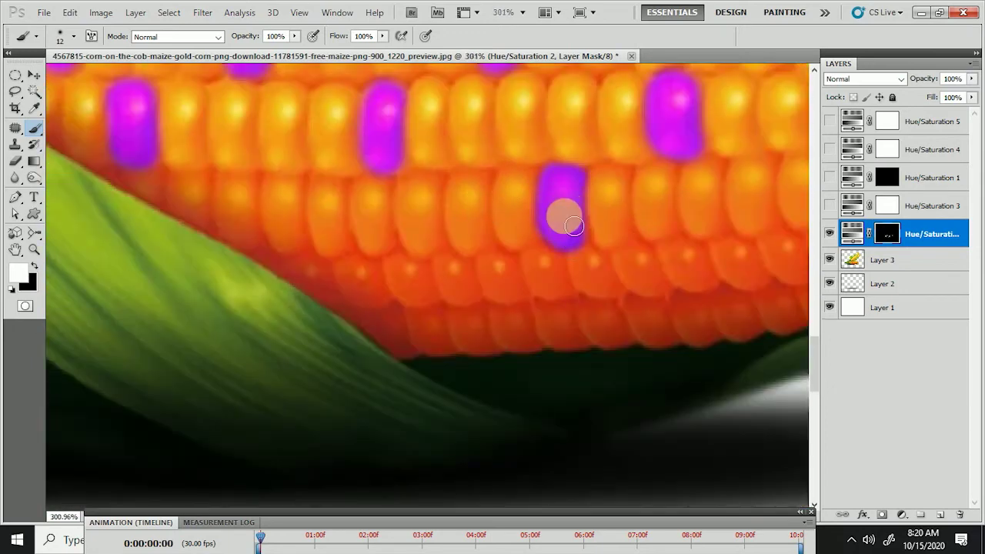
pyautogui.press('x')
pyautogui.scroll(2, 567, 204)
pyautogui.scroll(-2, 541, 262)
pyautogui.press('x')
# Tint further kernels in the bottom rows magenta, cleaning their edges with black
pyautogui.moveTo(223, 270); pyautogui.dragTo(220, 208)
pyautogui.scroll(-2, 220, 254)
pyautogui.scroll(3, 539, 254)
pyautogui.moveTo(535, 196)
pyautogui.mouseDown()
pyautogui.moveTo(541, 256)
pyautogui.moveTo(532, 246)
pyautogui.mouseUp()
pyautogui.hscroll(2, 532, 246)
pyautogui.moveTo(688, 207); pyautogui.dragTo(687, 231)
pyautogui.scroll(-1, 641, 277)
pyautogui.scroll(1, 642, 277)
pyautogui.moveTo(607, 246)
pyautogui.mouseDown()
pyautogui.moveTo(620, 223)
pyautogui.moveTo(608, 231)
pyautogui.mouseUp()
pyautogui.moveTo(367, 269); pyautogui.dragTo(350, 231)
pyautogui.press('x')
pyautogui.scroll(1, 110, 249)
pyautogui.press('x')
pyautogui.moveTo(103, 259); pyautogui.dragTo(125, 290)
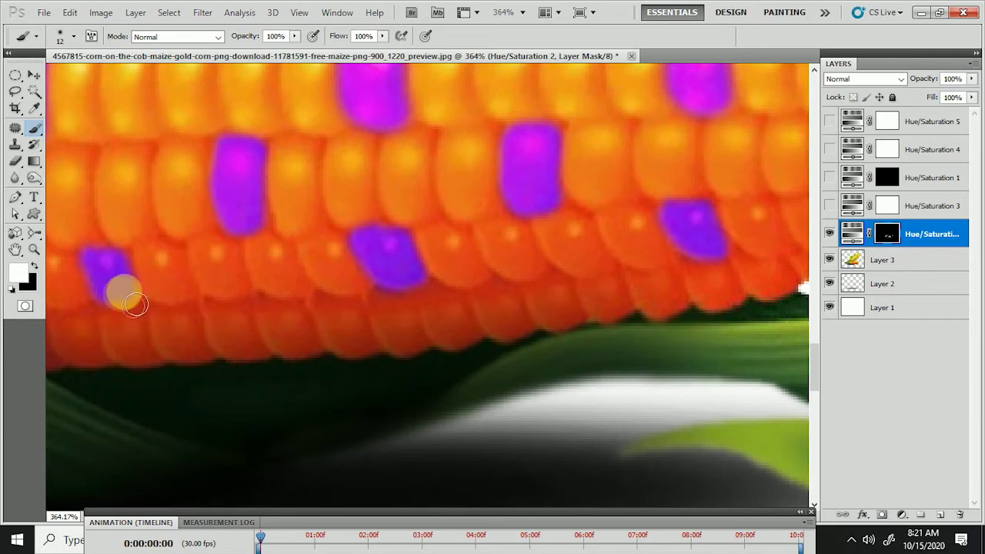
pyautogui.scroll(1, 493, 261)
pyautogui.scroll(-2, 539, 269)
pyautogui.scroll(1, 616, 257)
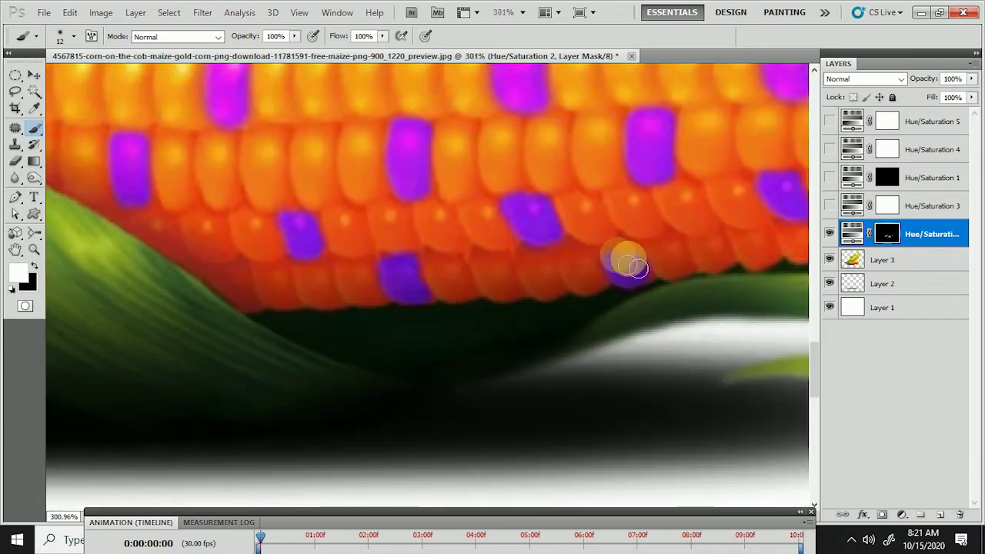
pyautogui.scroll(-1, 616, 253)
pyautogui.scroll(1, 589, 263)
pyautogui.scroll(-4, 584, 231)
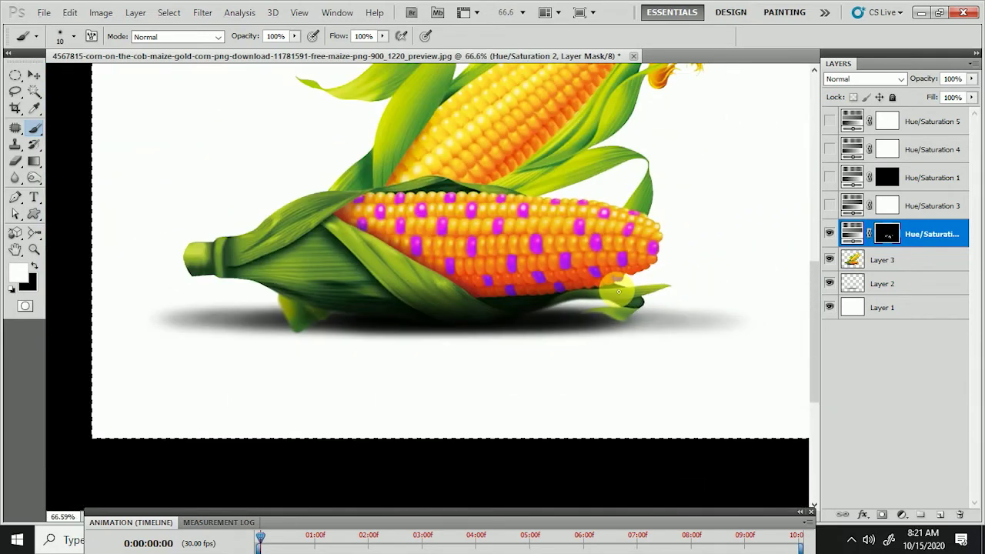
pyautogui.scroll(2, 551, 273)
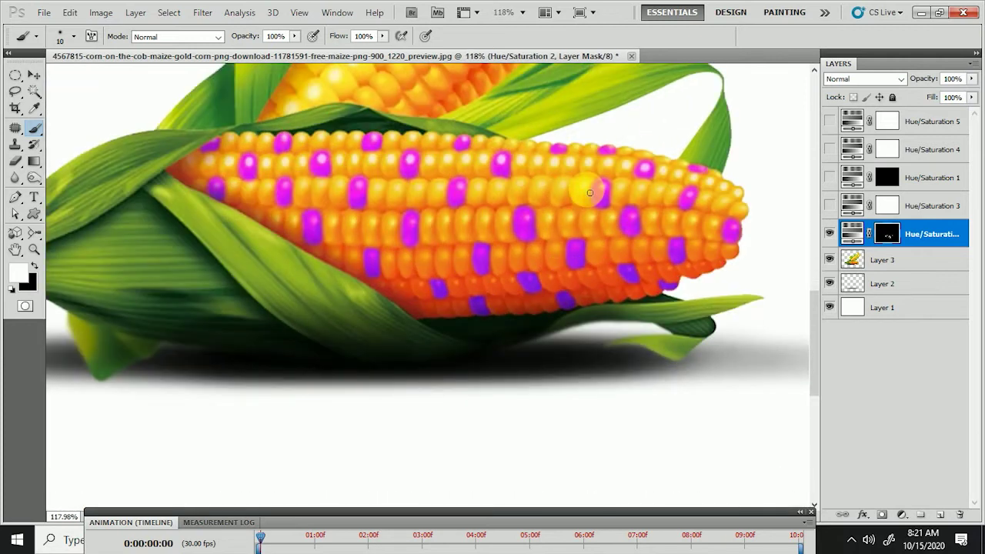
# Dab magenta on the cob tip, mask Hue/Saturation 3 black and hide it, then select Hue/Saturation 1
pyautogui.click(727, 223)
pyautogui.click(829, 206)
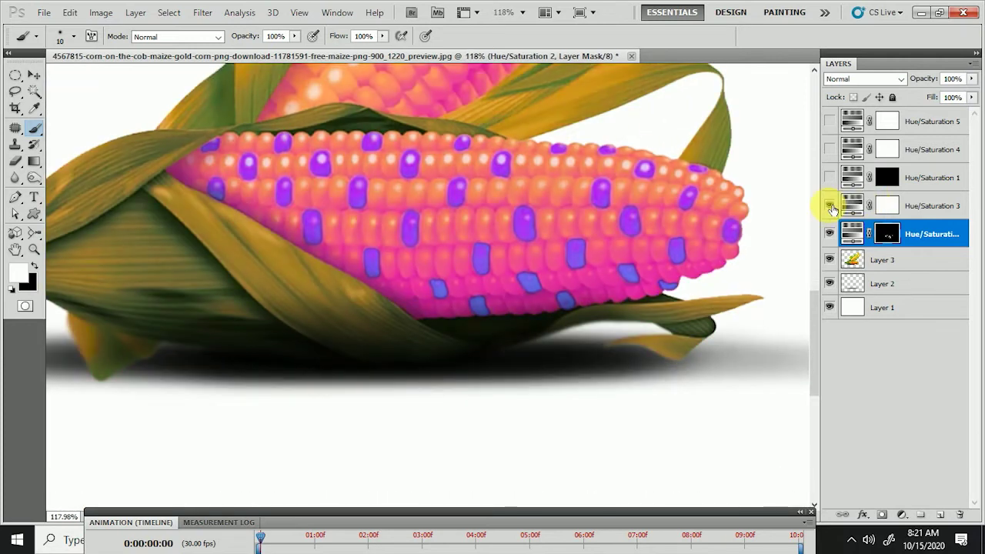
pyautogui.click(891, 208)
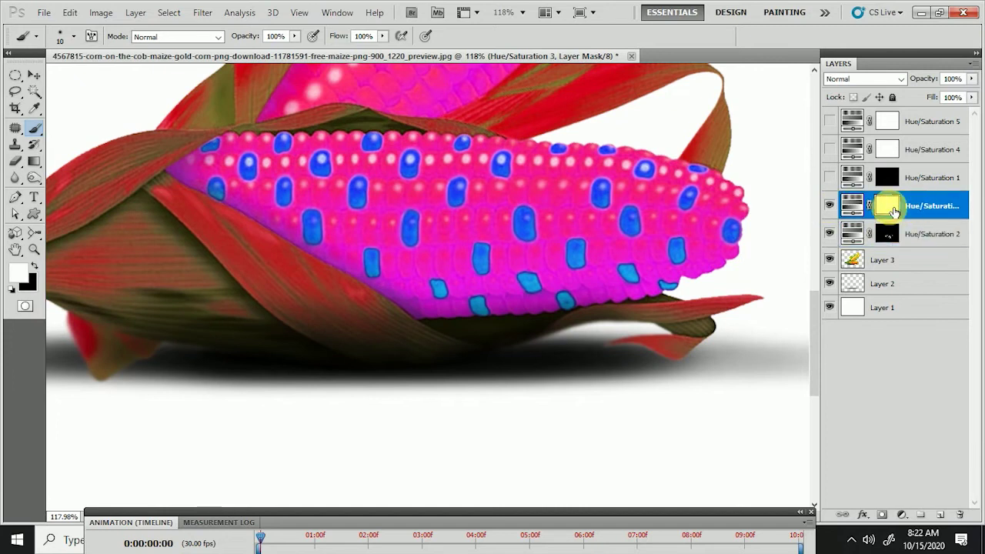
pyautogui.hotkey('ctrl', ']')
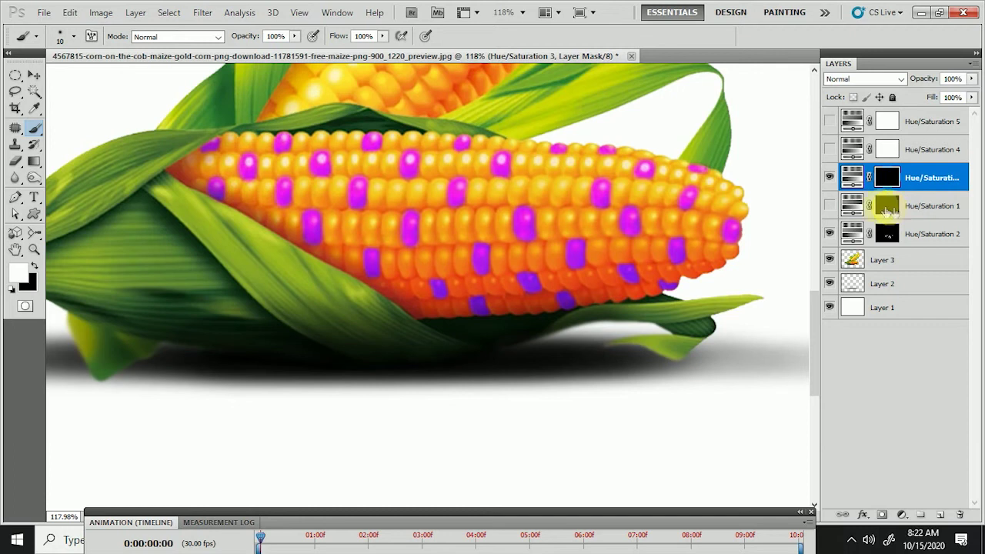
pyautogui.click(829, 178)
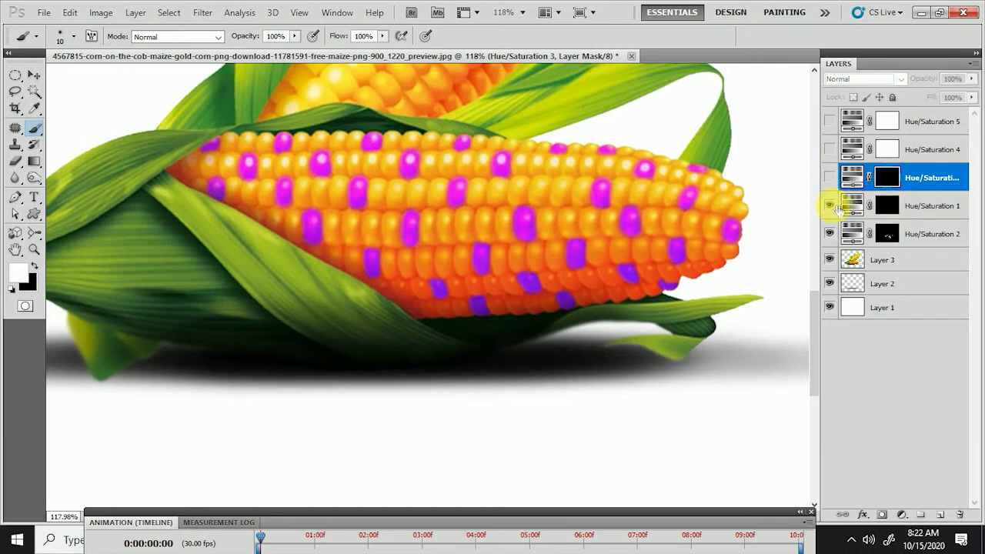
pyautogui.click(883, 207)
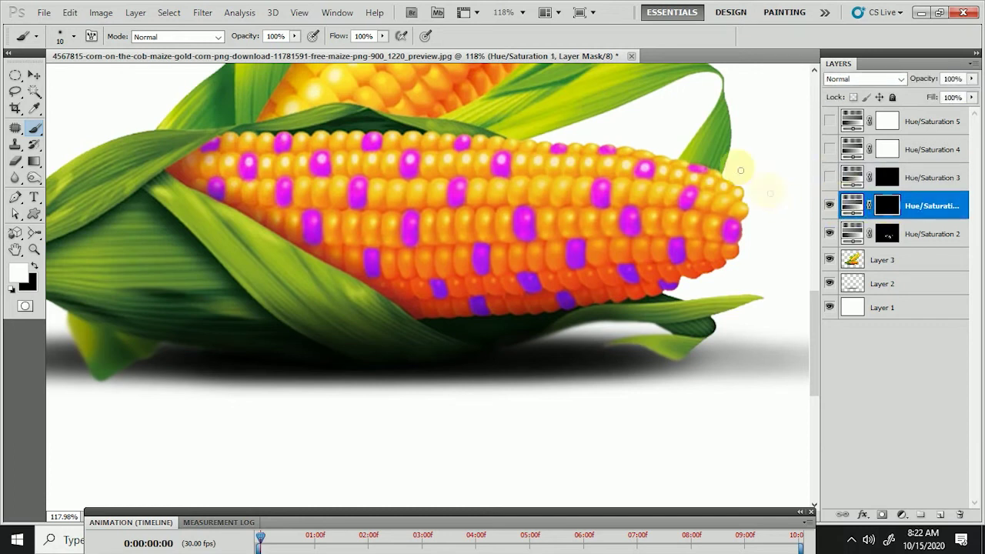
pyautogui.keyDown('alt'); pyautogui.scroll(2, 235, 208); pyautogui.keyUp('alt')
# Undo the stray brush stroke and target the Hue/Saturation 1 mask for painting
pyautogui.keyDown('alt'); pyautogui.scroll(2, 220, 193); pyautogui.keyUp('alt')
pyautogui.keyDown('alt'); pyautogui.scroll(2, 351, 170); pyautogui.keyUp('alt')
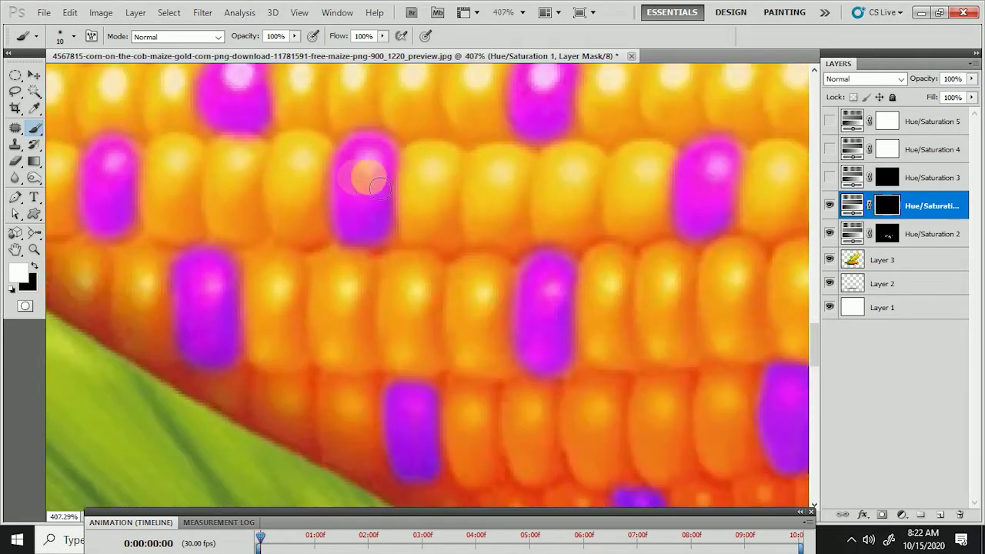
pyautogui.moveTo(428, 166); pyautogui.dragTo(429, 246)
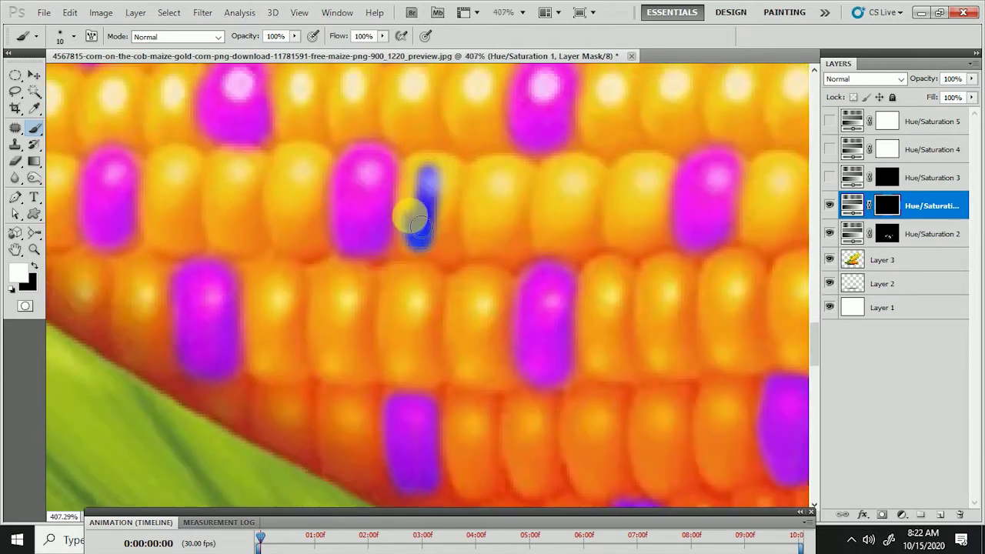
pyautogui.hotkey('ctrl', 'z')
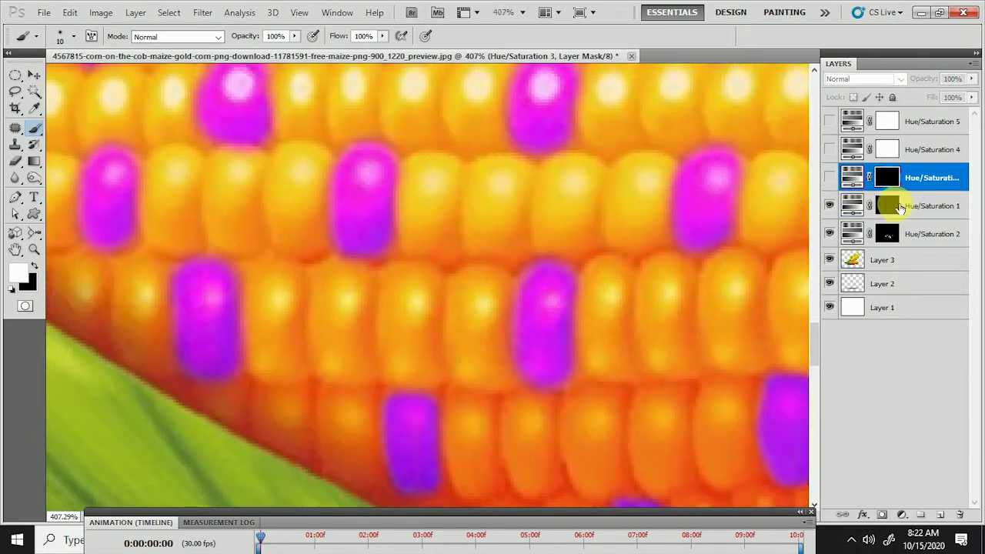
pyautogui.click(898, 206)
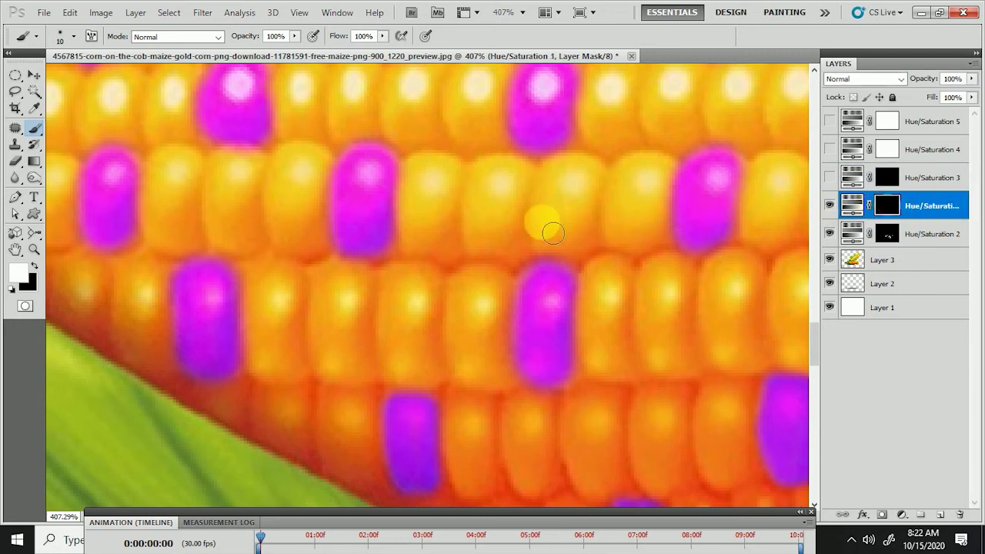
# Paint the first few kernels blue, briefly switching to black to clean up stray blue
pyautogui.scroll(1, 568, 233)
pyautogui.moveTo(484, 240)
pyautogui.mouseDown()
pyautogui.moveTo(478, 189)
pyautogui.moveTo(550, 164)
pyautogui.moveTo(527, 213)
pyautogui.moveTo(527, 193)
pyautogui.moveTo(537, 217)
pyautogui.moveTo(504, 275)
pyautogui.moveTo(461, 208)
pyautogui.moveTo(468, 226)
pyautogui.moveTo(492, 220)
pyautogui.mouseUp()
pyautogui.scroll(-3, 496, 227)
pyautogui.scroll(3, 616, 236)
pyautogui.moveTo(633, 198); pyautogui.dragTo(604, 220)
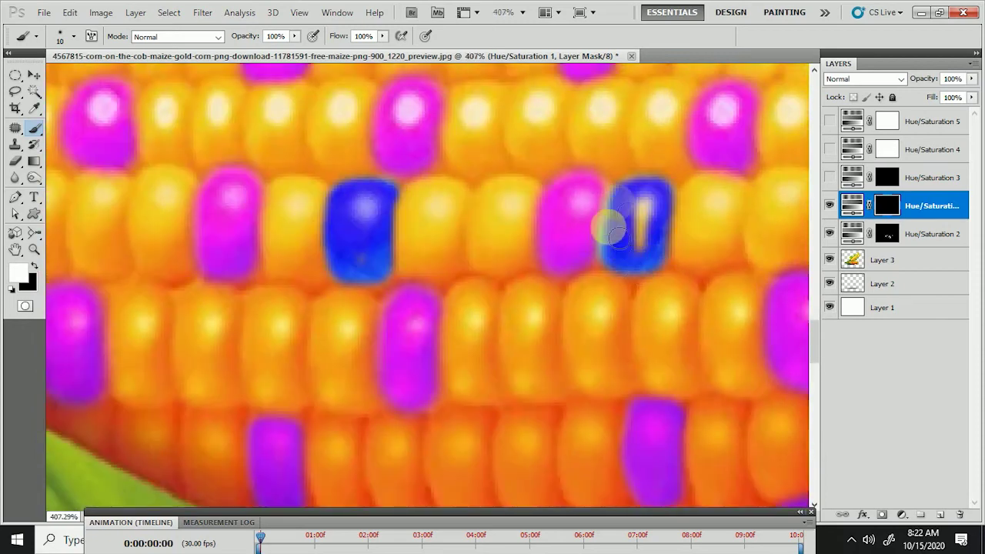
pyautogui.scroll(2, 605, 220)
pyautogui.press('x')
pyautogui.scroll(-2, 621, 214)
pyautogui.press('x')
pyautogui.moveTo(699, 180)
pyautogui.mouseDown()
pyautogui.moveTo(708, 158)
pyautogui.moveTo(675, 226)
pyautogui.moveTo(700, 223)
pyautogui.mouseUp()
# Paint about a dozen more kernels blue across the left, middle and right of the cob
pyautogui.scroll(-5, 696, 223)
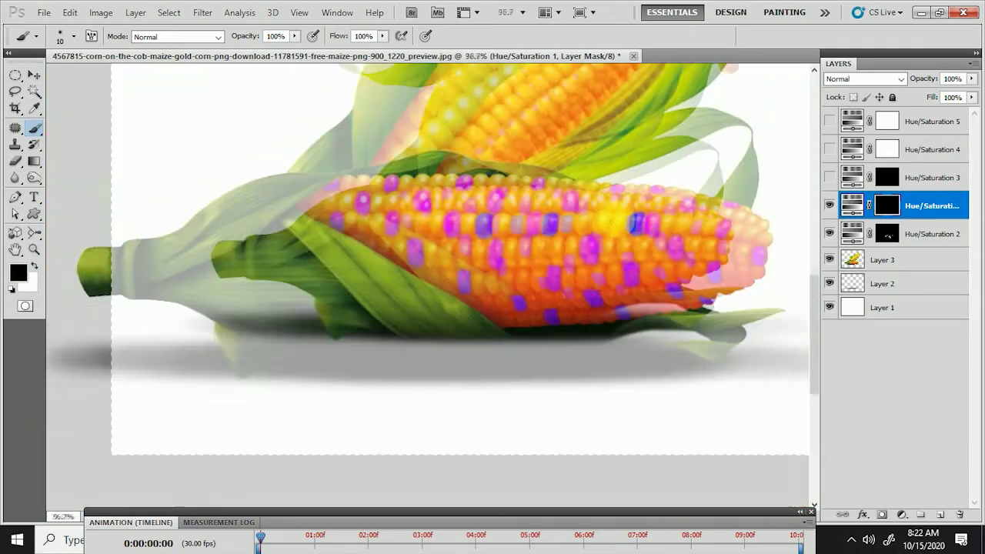
pyautogui.scroll(5, 608, 223)
pyautogui.scroll(-1, 600, 248)
pyautogui.moveTo(736, 205); pyautogui.dragTo(715, 213)
pyautogui.scroll(1, 531, 223)
pyautogui.moveTo(437, 202)
pyautogui.mouseDown()
pyautogui.moveTo(440, 223)
pyautogui.moveTo(467, 202)
pyautogui.mouseUp()
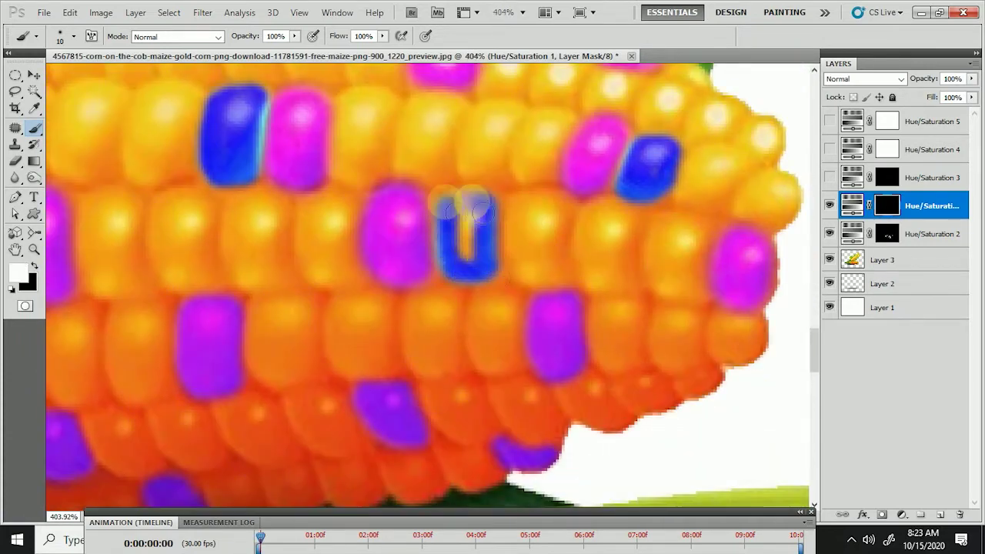
pyautogui.scroll(-1, 461, 200)
pyautogui.scroll(1, 262, 196)
pyautogui.moveTo(262, 196)
pyautogui.mouseDown()
pyautogui.moveTo(281, 220)
pyautogui.moveTo(264, 220)
pyautogui.mouseUp()
pyautogui.scroll(-1, 264, 220)
pyautogui.scroll(1, 334, 198)
pyautogui.scroll(-1, 331, 189)
pyautogui.moveTo(208, 161); pyautogui.dragTo(204, 211)
pyautogui.scroll(-1, 204, 215)
pyautogui.scroll(2, 433, 231)
pyautogui.moveTo(433, 231)
pyautogui.mouseDown()
pyautogui.moveTo(462, 220)
pyautogui.moveTo(457, 270)
pyautogui.mouseUp()
pyautogui.scroll(-1, 457, 269)
pyautogui.scroll(1, 347, 132)
pyautogui.moveTo(347, 127)
pyautogui.mouseDown()
pyautogui.moveTo(356, 196)
pyautogui.moveTo(365, 153)
pyautogui.mouseUp()
pyautogui.moveTo(554, 116)
pyautogui.mouseDown()
pyautogui.moveTo(576, 197)
pyautogui.moveTo(567, 131)
pyautogui.moveTo(608, 212)
pyautogui.moveTo(587, 187)
pyautogui.mouseUp()
pyautogui.scroll(-1, 567, 131)
pyautogui.scroll(1, 577, 153)
pyautogui.moveTo(454, 123); pyautogui.dragTo(467, 84)
pyautogui.scroll(-1, 466, 84)
pyautogui.moveTo(373, 152); pyautogui.dragTo(396, 121)
pyautogui.scroll(-1, 352, 193)
pyautogui.scroll(1, 352, 193)
pyautogui.moveTo(462, 115)
pyautogui.mouseDown()
pyautogui.moveTo(473, 176)
pyautogui.moveTo(511, 168)
pyautogui.moveTo(545, 242)
pyautogui.mouseUp()
# Tint several more kernels blue on the right side and near the cob's upper edge
pyautogui.scroll(-1, 511, 167)
pyautogui.scroll(1, 523, 189)
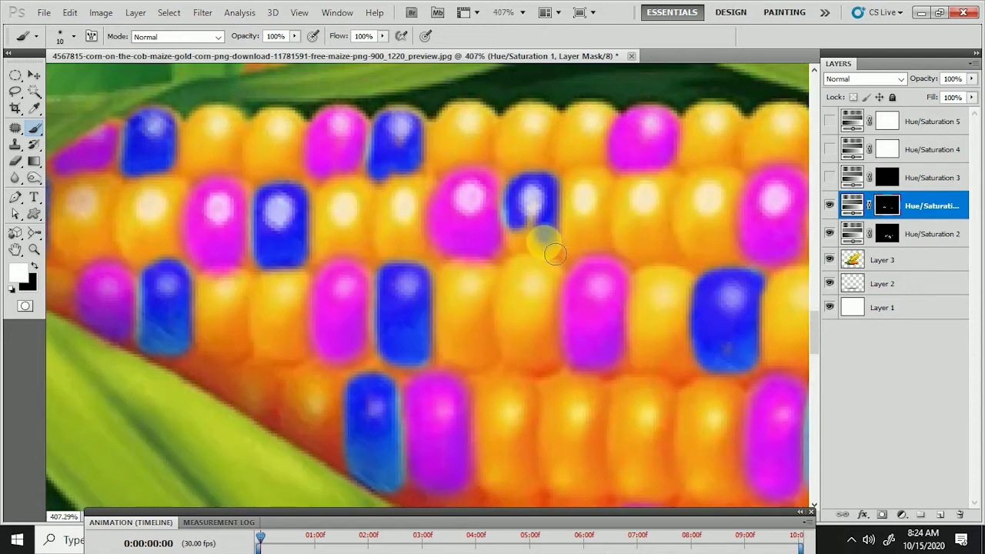
pyautogui.scroll(-1, 570, 223)
pyautogui.scroll(1, 589, 202)
pyautogui.moveTo(631, 153)
pyautogui.mouseDown()
pyautogui.moveTo(658, 136)
pyautogui.moveTo(641, 143)
pyautogui.mouseUp()
pyautogui.scroll(-1, 635, 184)
pyautogui.scroll(1, 631, 220)
pyautogui.moveTo(631, 220)
pyautogui.mouseDown()
pyautogui.moveTo(675, 158)
pyautogui.moveTo(658, 221)
pyautogui.mouseUp()
pyautogui.scroll(-1, 654, 208)
pyautogui.scroll(-1, 631, 177)
pyautogui.scroll(2, 642, 169)
pyautogui.moveTo(649, 165)
pyautogui.mouseDown()
pyautogui.moveTo(710, 187)
pyautogui.moveTo(700, 175)
pyautogui.mouseUp()
pyautogui.scroll(-1, 616, 177)
pyautogui.scroll(1, 653, 187)
pyautogui.scroll(-1, 700, 174)
pyautogui.scroll(1, 605, 187)
pyautogui.moveTo(531, 175); pyautogui.dragTo(538, 172)
pyautogui.scroll(1, 751, 198)
pyautogui.scroll(-1, 739, 196)
pyautogui.scroll(1, 505, 200)
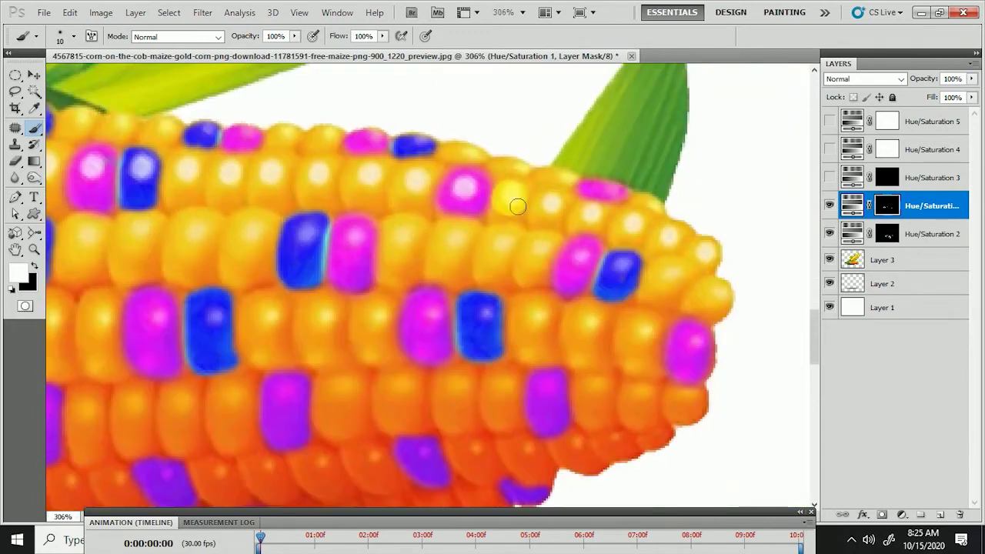
pyautogui.scroll(1, 624, 206)
pyautogui.scroll(-1, 645, 210)
pyautogui.scroll(1, 626, 403)
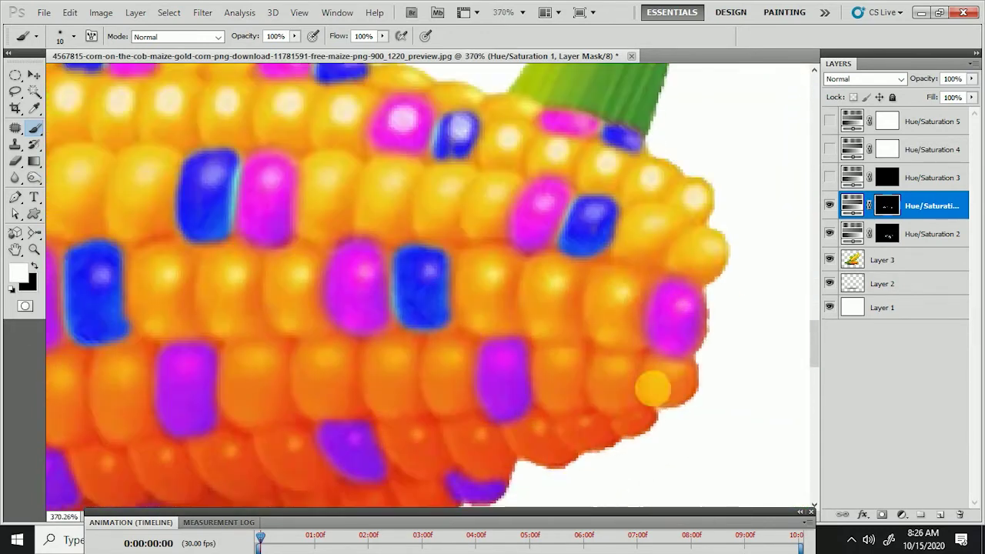
pyautogui.scroll(-1, 641, 308)
pyautogui.scroll(-1, 642, 308)
pyautogui.scroll(1, 383, 308)
# Paint kernels along the lower part of the cob blue, including several orange ones
pyautogui.moveTo(383, 308); pyautogui.dragTo(409, 279)
pyautogui.scroll(-1, 378, 280)
pyautogui.scroll(1, 607, 330)
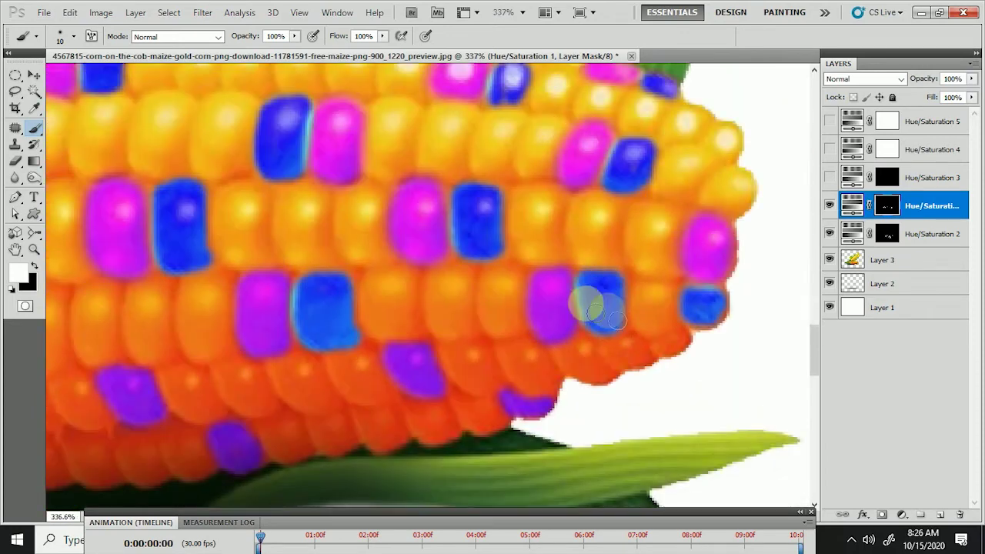
pyautogui.scroll(-1, 589, 297)
pyautogui.scroll(1, 589, 297)
pyautogui.scroll(-1, 576, 334)
pyautogui.scroll(1, 520, 367)
pyautogui.moveTo(520, 368); pyautogui.dragTo(528, 347)
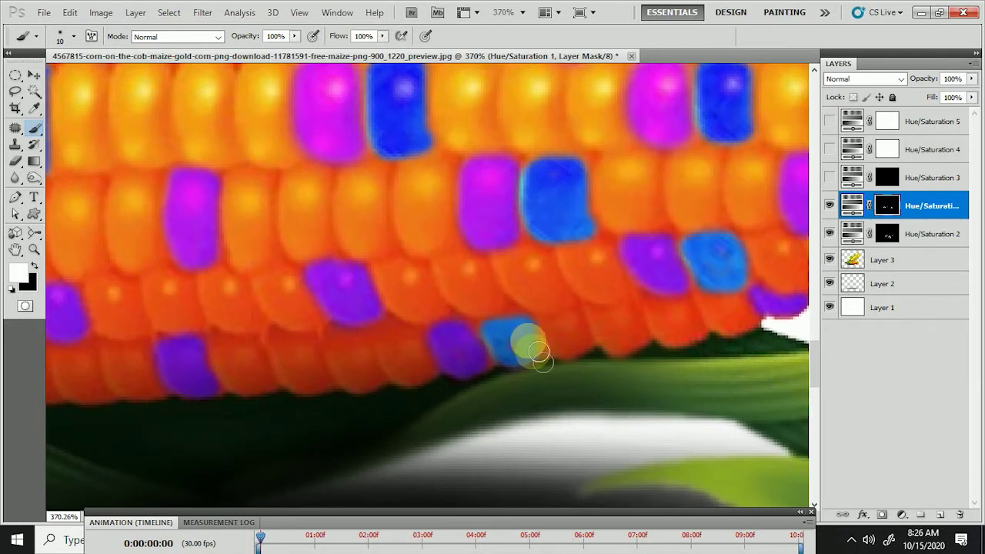
pyautogui.scroll(-1, 528, 347)
pyautogui.scroll(1, 559, 268)
pyautogui.moveTo(559, 269); pyautogui.dragTo(582, 274)
pyautogui.moveTo(432, 198); pyautogui.dragTo(411, 220)
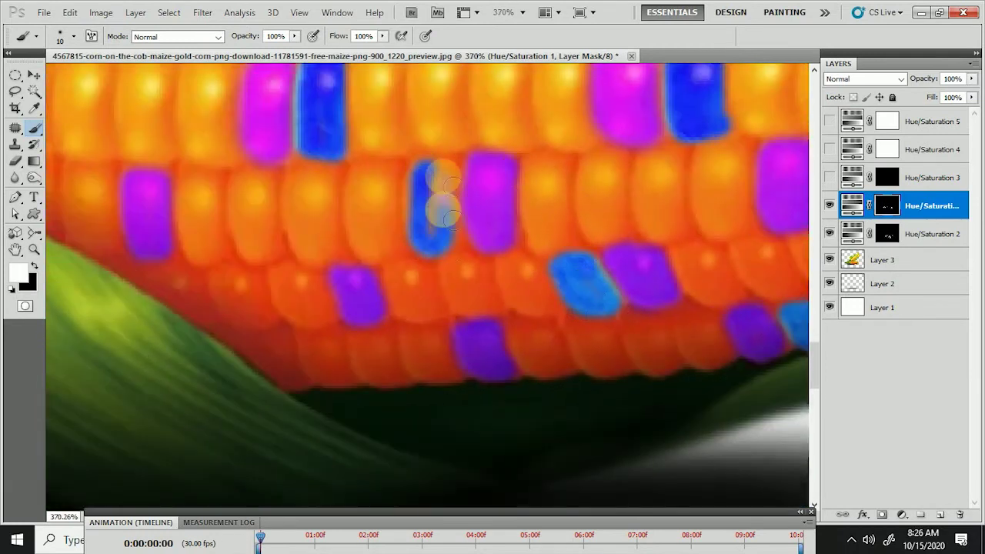
pyautogui.scroll(-1, 411, 220)
pyautogui.moveTo(292, 274); pyautogui.dragTo(328, 272)
pyautogui.moveTo(410, 326); pyautogui.dragTo(433, 323)
pyautogui.scroll(-1, 433, 323)
pyautogui.moveTo(294, 223); pyautogui.dragTo(305, 254)
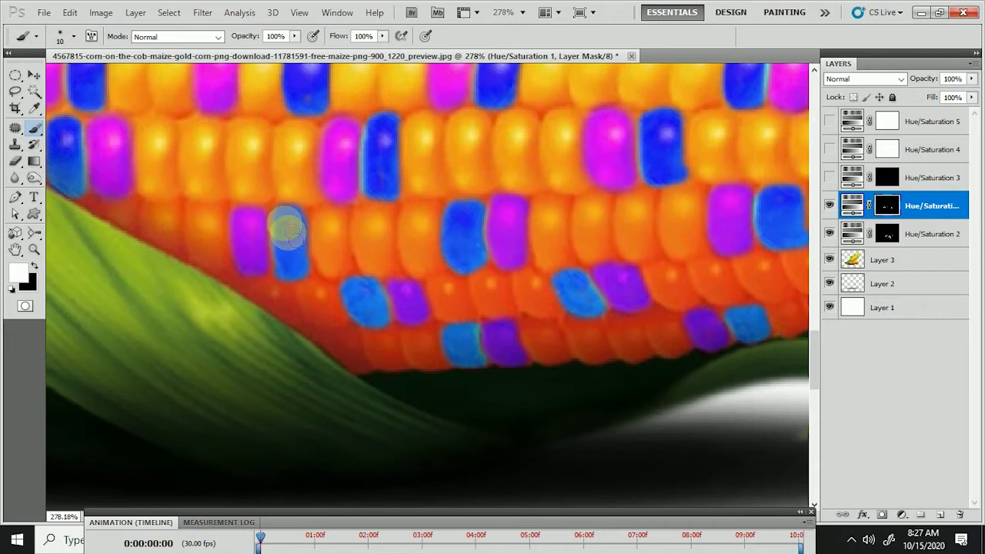
pyautogui.scroll(-5, 315, 265)
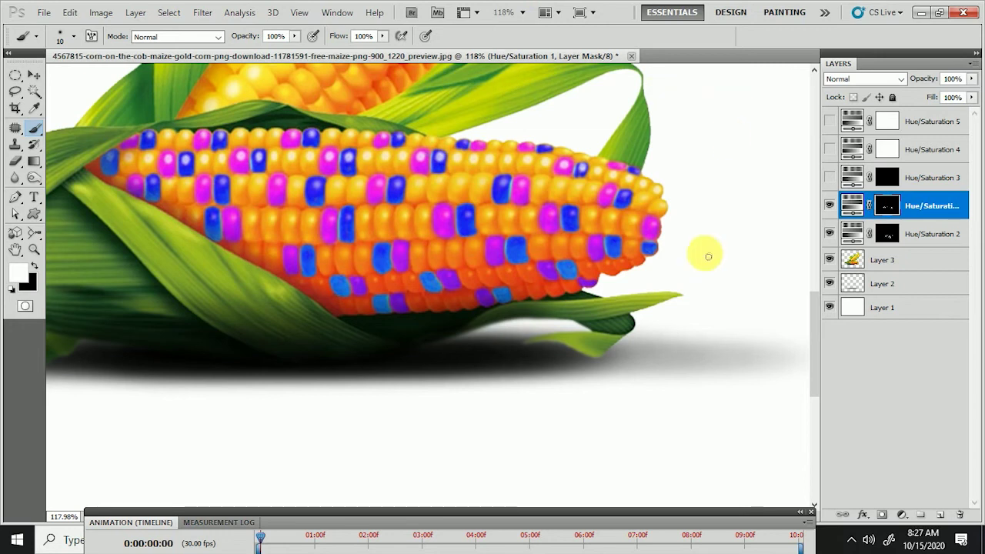
# Make the green Hue/Saturation 4 layer visible and hide its tint with a black mask
pyautogui.click(836, 179)
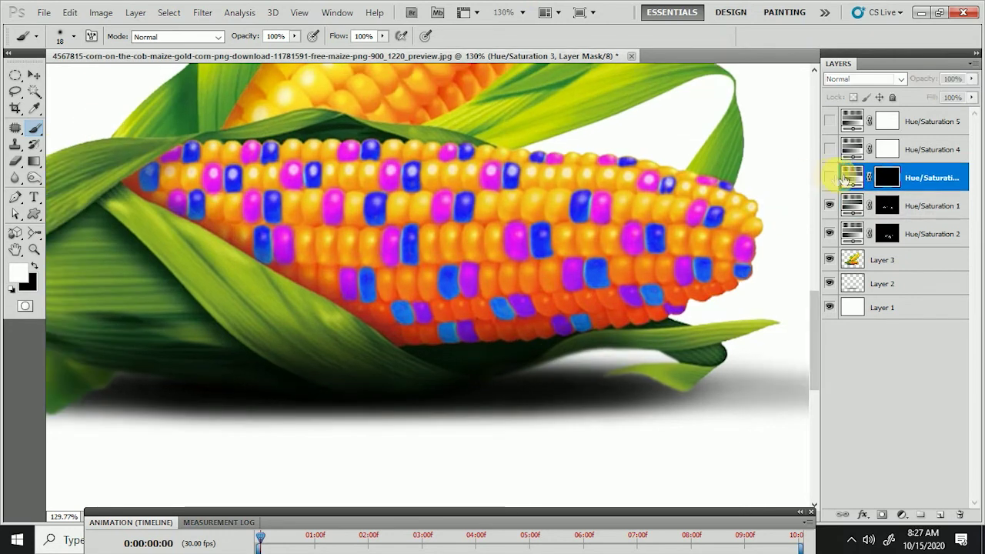
pyautogui.click(890, 156)
pyautogui.click(830, 150)
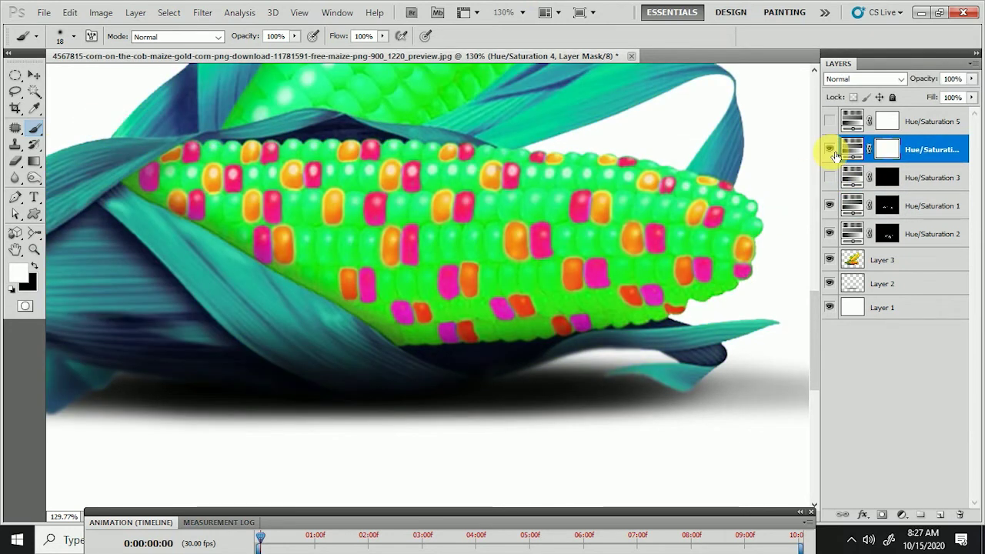
pyautogui.hotkey('ctrl', ']')
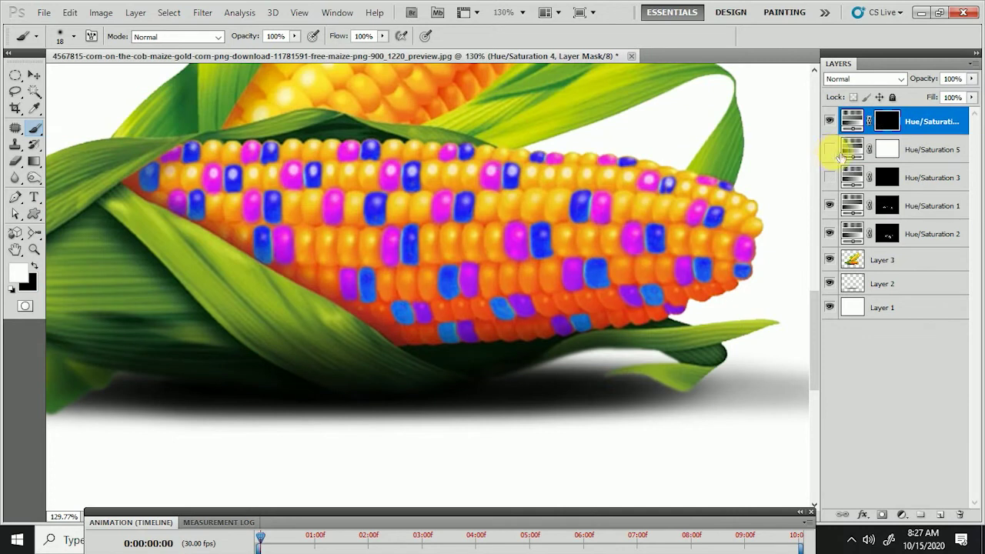
# Move Hue/Saturation 5 to the top of the stack and target Hue/Saturation 4's mask
pyautogui.click(904, 156)
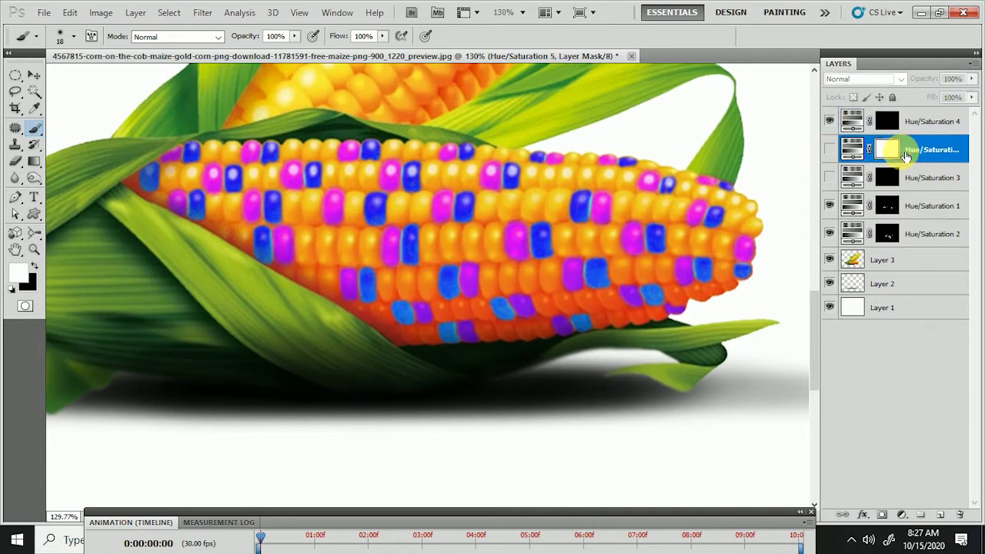
pyautogui.hotkey('ctrl', ']')
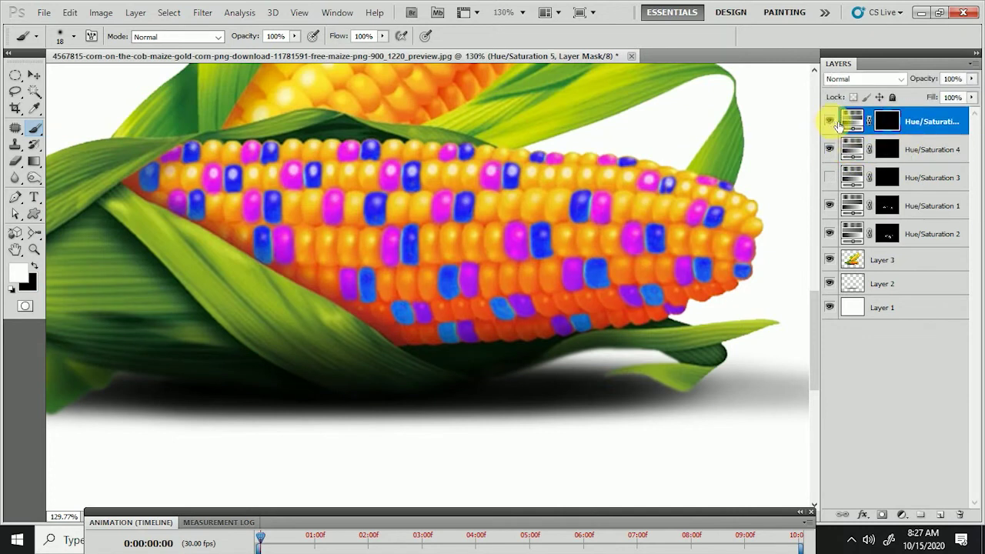
pyautogui.click(891, 151)
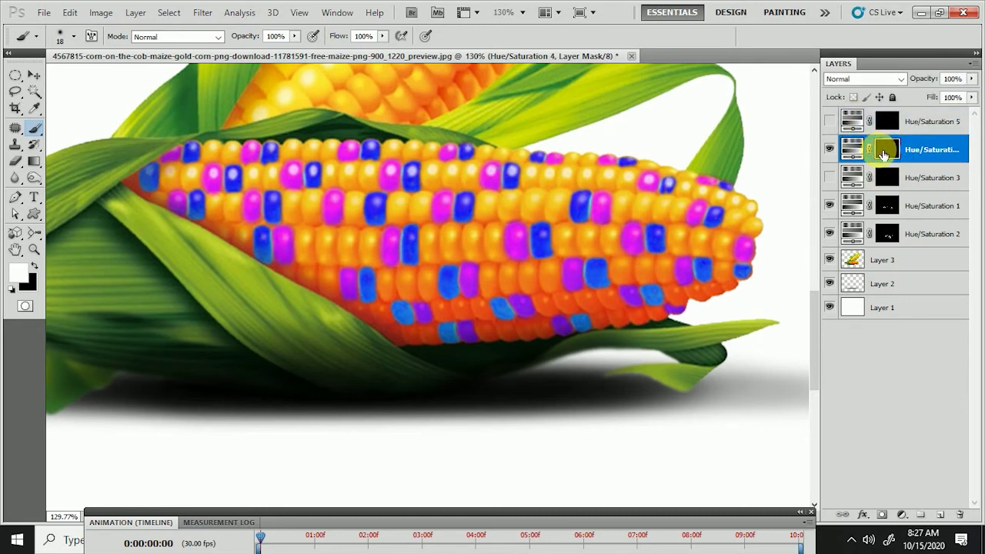
pyautogui.moveTo(500, 206)
pyautogui.mouseDown()
pyautogui.moveTo(526, 227)
pyautogui.moveTo(514, 201)
pyautogui.mouseUp()
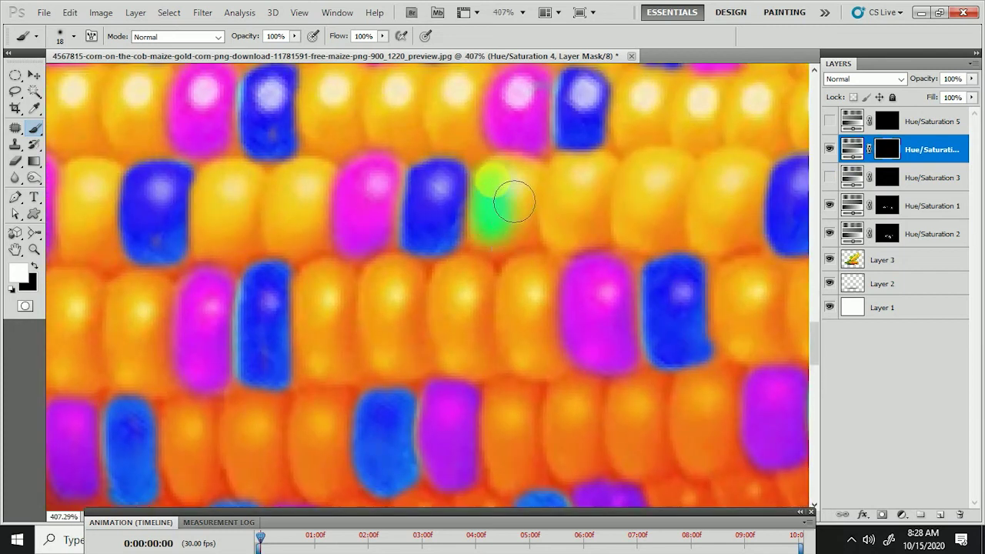
# Shrink the brush slightly and paint five scattered kernels green, including one near the husk
pyautogui.press('[')
pyautogui.moveTo(536, 196)
pyautogui.mouseDown()
pyautogui.moveTo(517, 220)
pyautogui.moveTo(521, 244)
pyautogui.mouseUp()
pyautogui.moveTo(316, 275); pyautogui.dragTo(335, 377)
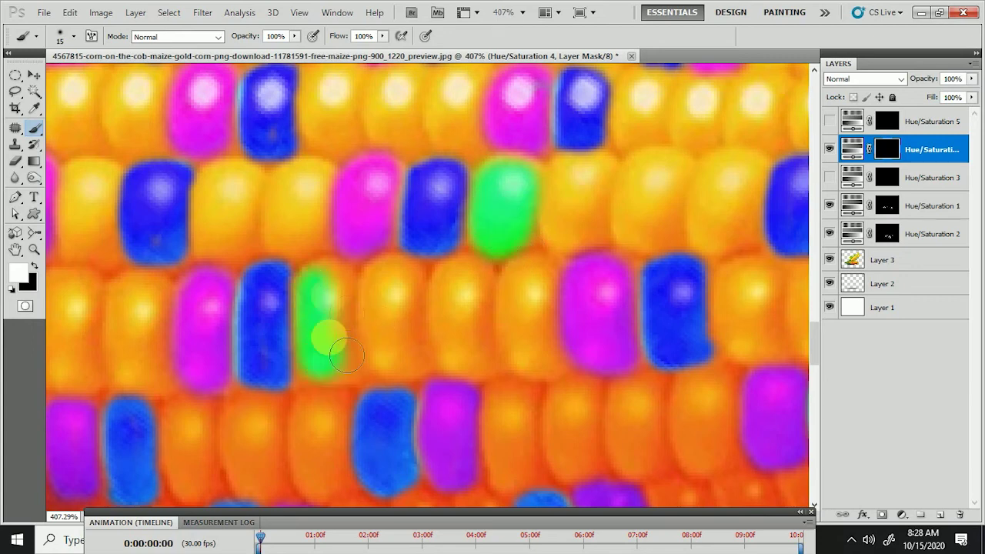
pyautogui.scroll(-2, 489, 296)
pyautogui.scroll(2, 490, 296)
pyautogui.scroll(-2, 489, 296)
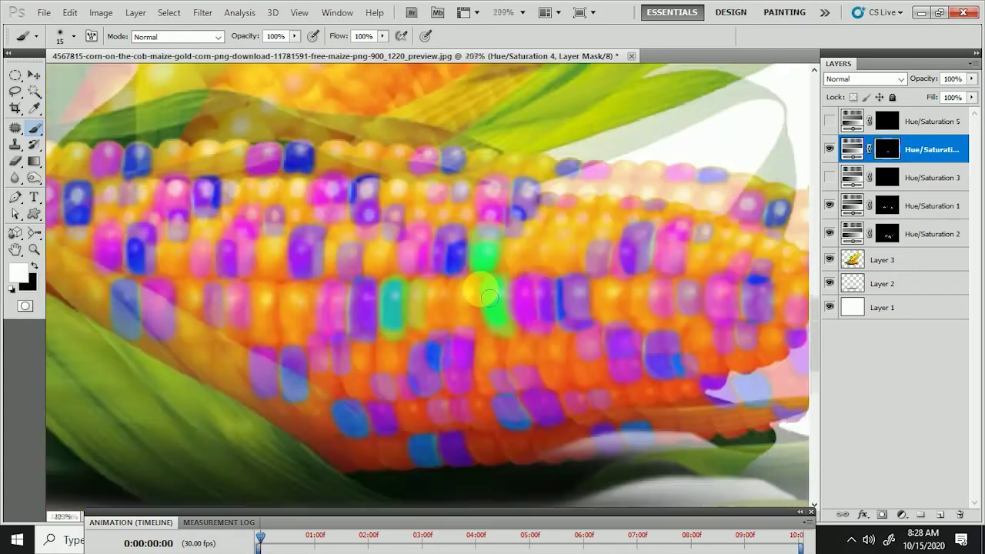
pyautogui.scroll(2, 490, 296)
pyautogui.scroll(-2, 489, 296)
pyautogui.scroll(2, 504, 246)
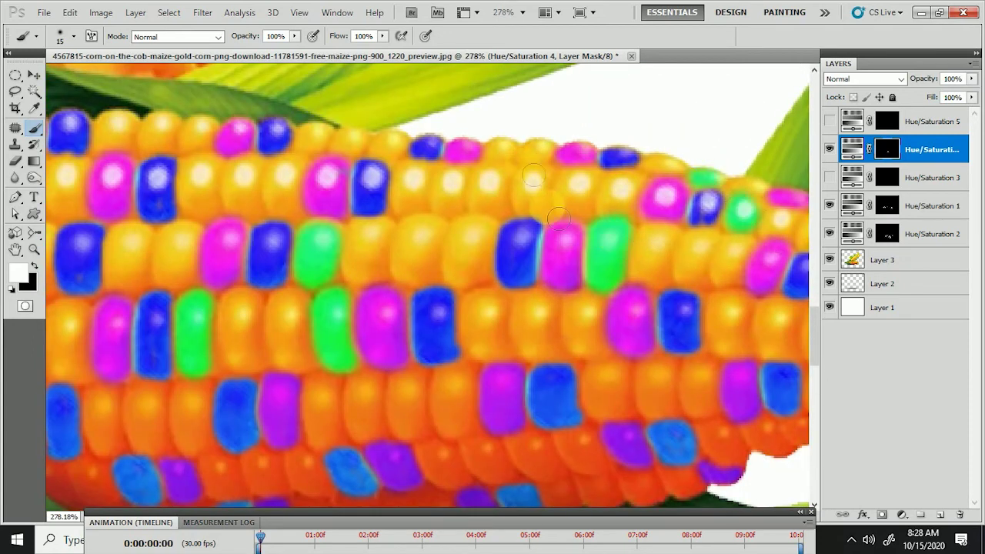
pyautogui.scroll(-1, 454, 202)
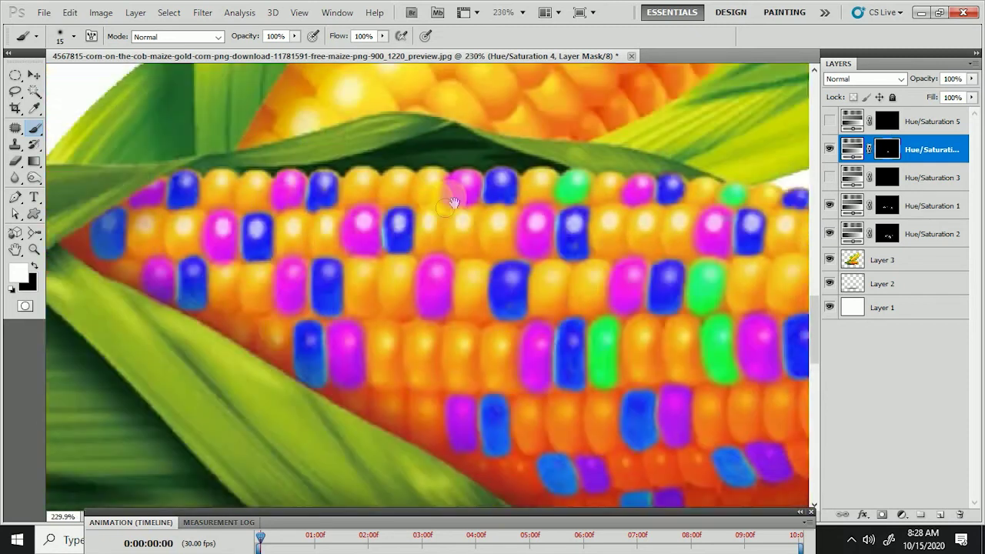
pyautogui.scroll(1, 455, 202)
pyautogui.scroll(1, 486, 241)
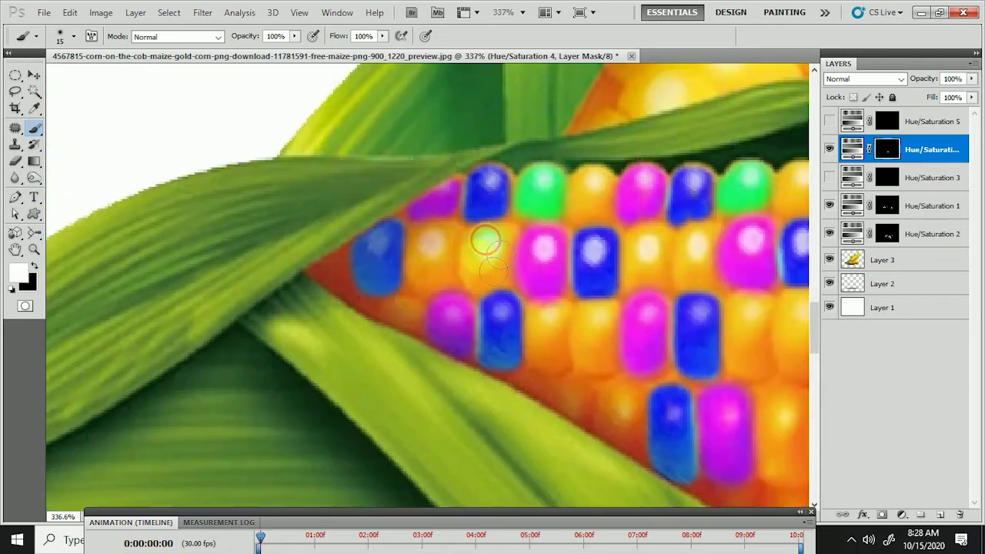
pyautogui.moveTo(486, 240); pyautogui.dragTo(488, 261)
pyautogui.click(401, 314)
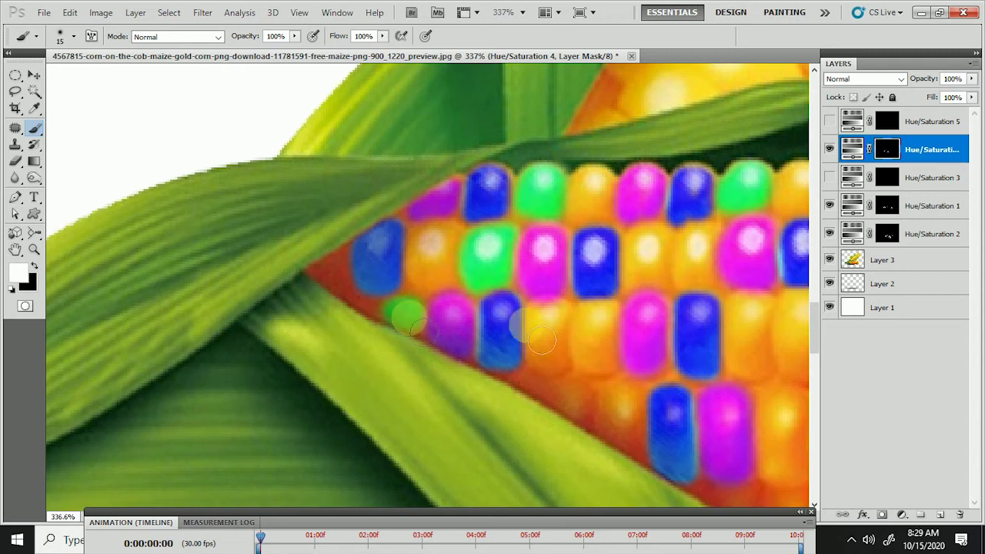
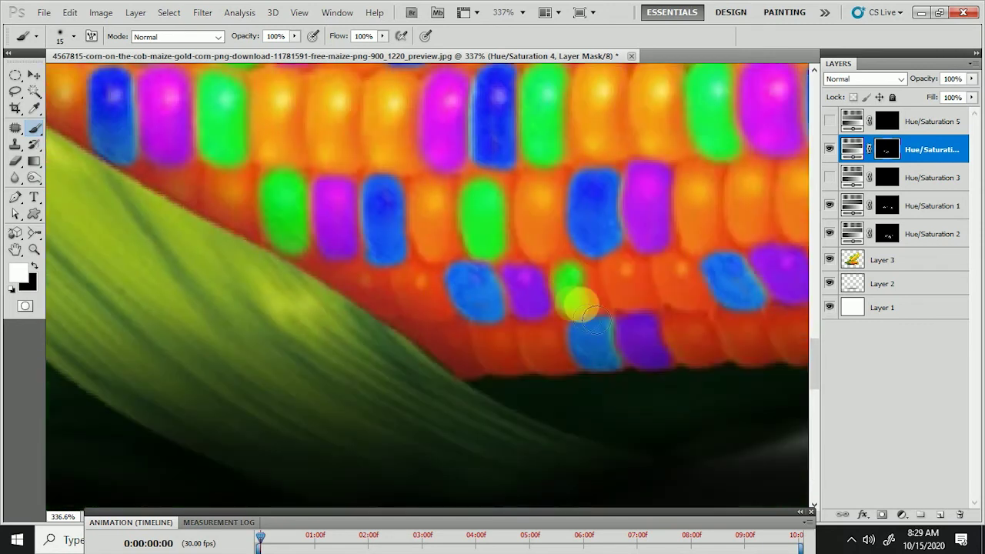
# Paint white on the Hue/Saturation 4 mask over more kernels across the cob to turn them green
pyautogui.moveTo(719, 351)
pyautogui.mouseDown()
pyautogui.moveTo(556, 301)
pyautogui.moveTo(695, 287)
pyautogui.moveTo(448, 325)
pyautogui.mouseUp()
pyautogui.moveTo(476, 257); pyautogui.dragTo(512, 240)
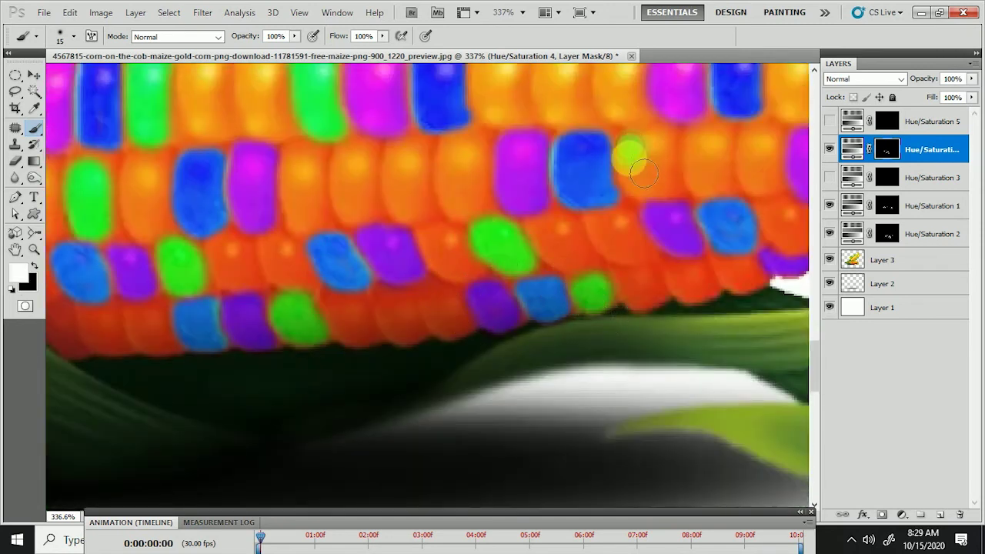
pyautogui.moveTo(643, 173); pyautogui.dragTo(645, 240)
pyautogui.moveTo(792, 232)
pyautogui.mouseDown()
pyautogui.moveTo(612, 238)
pyautogui.moveTo(559, 297)
pyautogui.mouseUp()
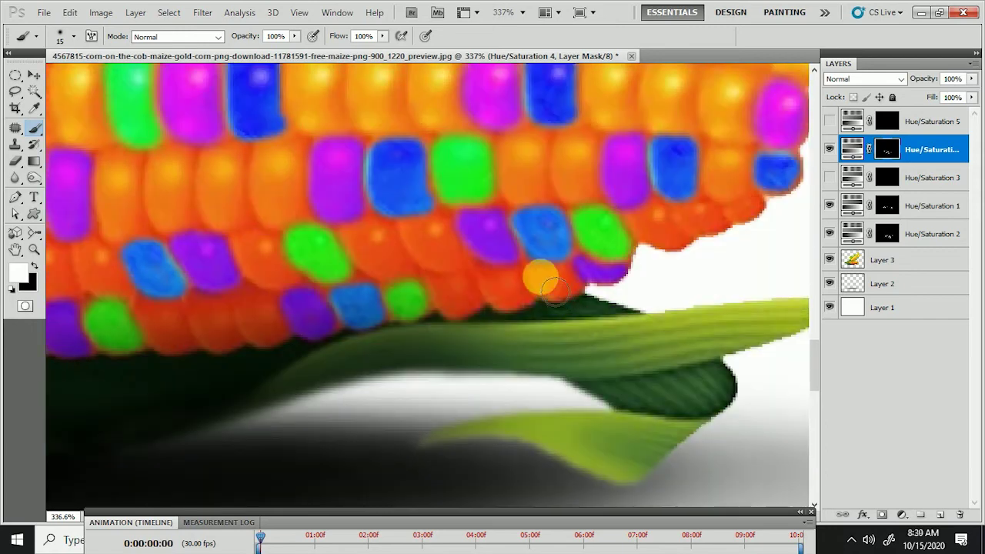
pyautogui.moveTo(716, 162); pyautogui.dragTo(731, 175)
pyautogui.moveTo(622, 77)
pyautogui.mouseDown()
pyautogui.moveTo(653, 259)
pyautogui.moveTo(585, 185)
pyautogui.mouseUp()
pyautogui.moveTo(684, 185)
pyautogui.mouseDown()
pyautogui.moveTo(576, 233)
pyautogui.moveTo(462, 116)
pyautogui.mouseUp()
pyautogui.click(354, 152)
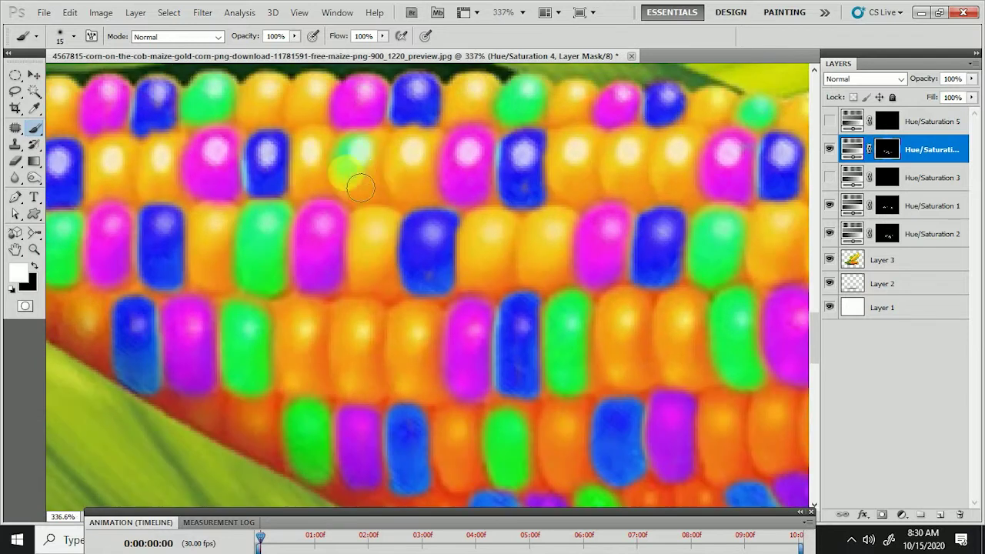
# Zoom out and select the Hue/Saturation 5 layer mask
pyautogui.scroll(-3, 521, 145)
pyautogui.scroll(-3, 521, 146)
pyautogui.scroll(3, 680, 188)
pyautogui.scroll(-1, 677, 189)
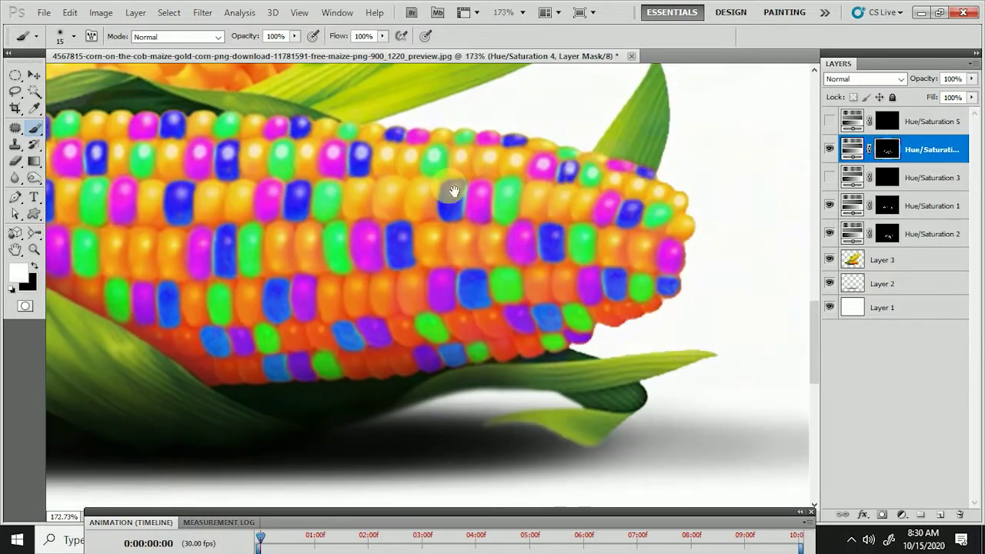
pyautogui.scroll(-1, 639, 200)
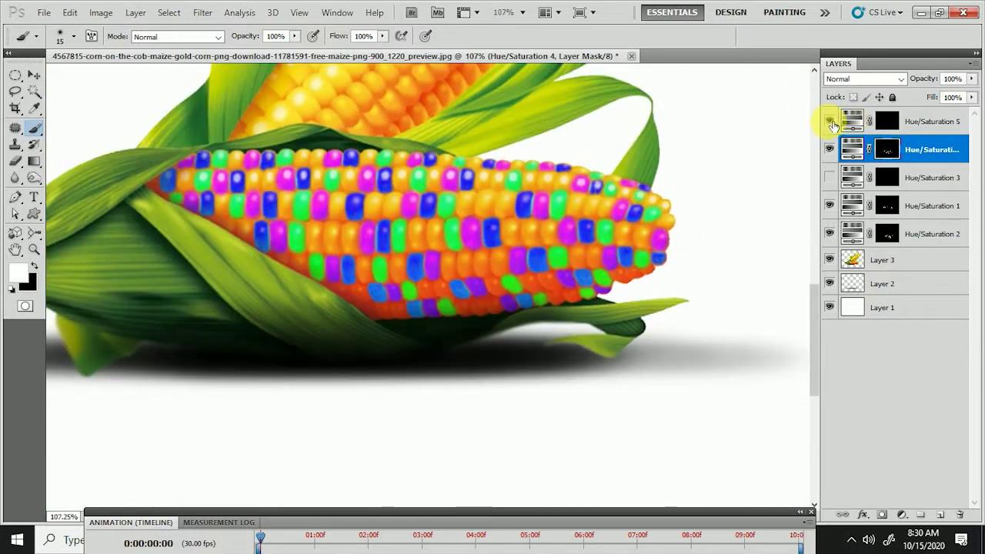
pyautogui.click(888, 127)
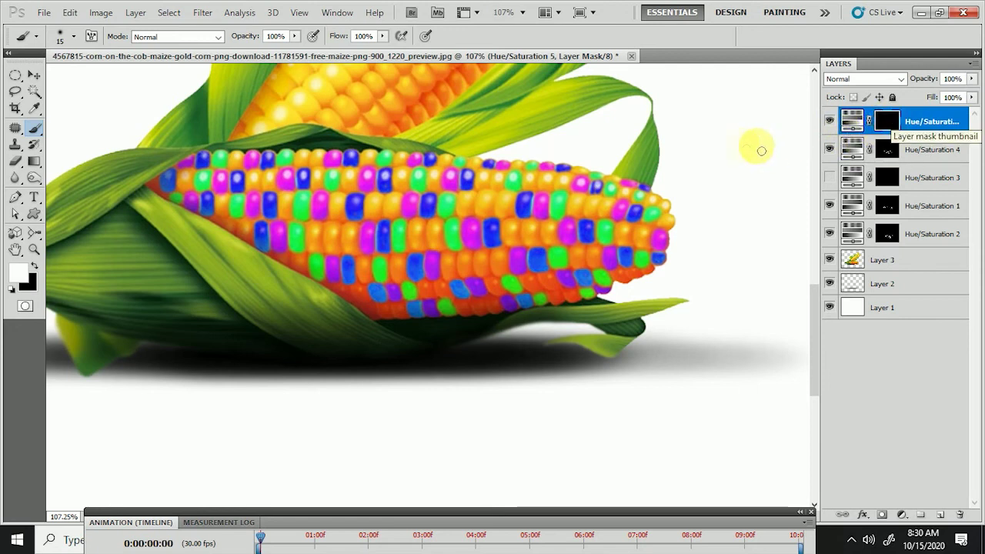
# Zoom in and brush the Hue/Saturation 5 mask over a central yellow kernel, turning it red-orange
pyautogui.scroll(4, 338, 234)
pyautogui.scroll(1, 338, 235)
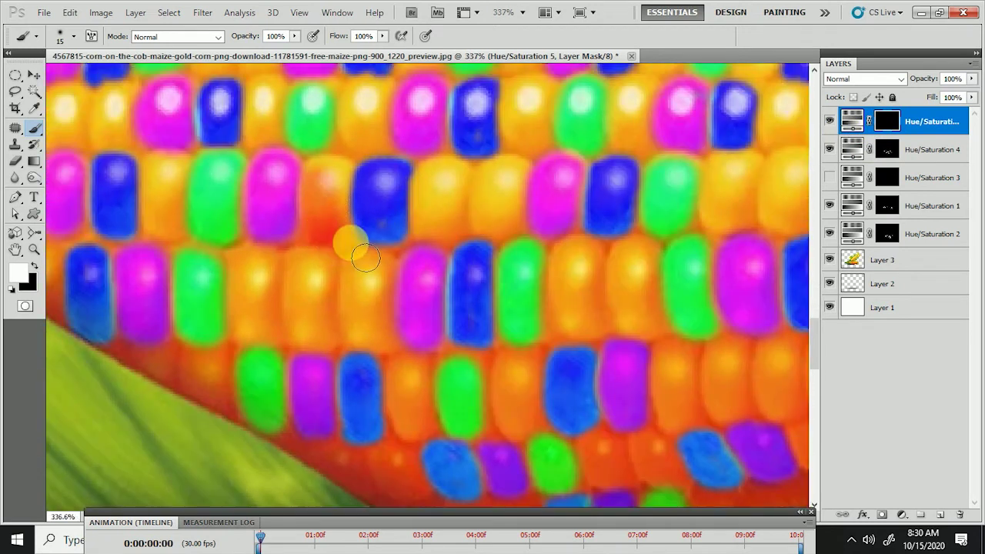
pyautogui.hotkey('alt', '[')
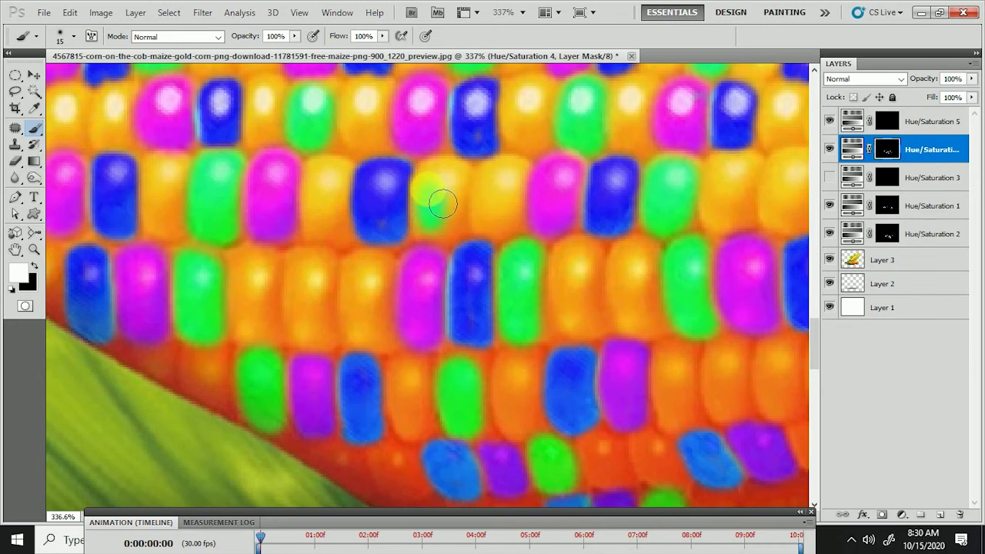
pyautogui.click(889, 122)
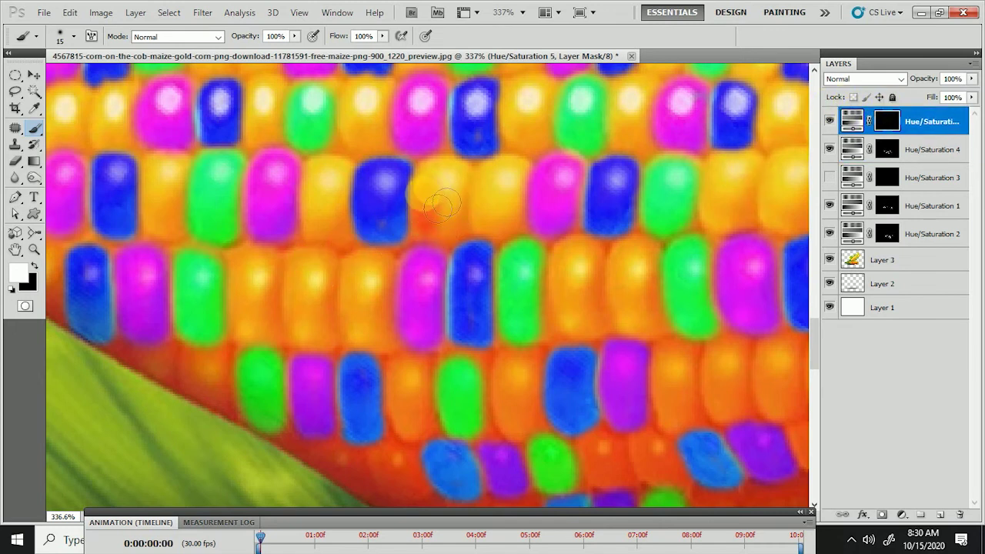
pyautogui.moveTo(460, 190); pyautogui.dragTo(437, 245)
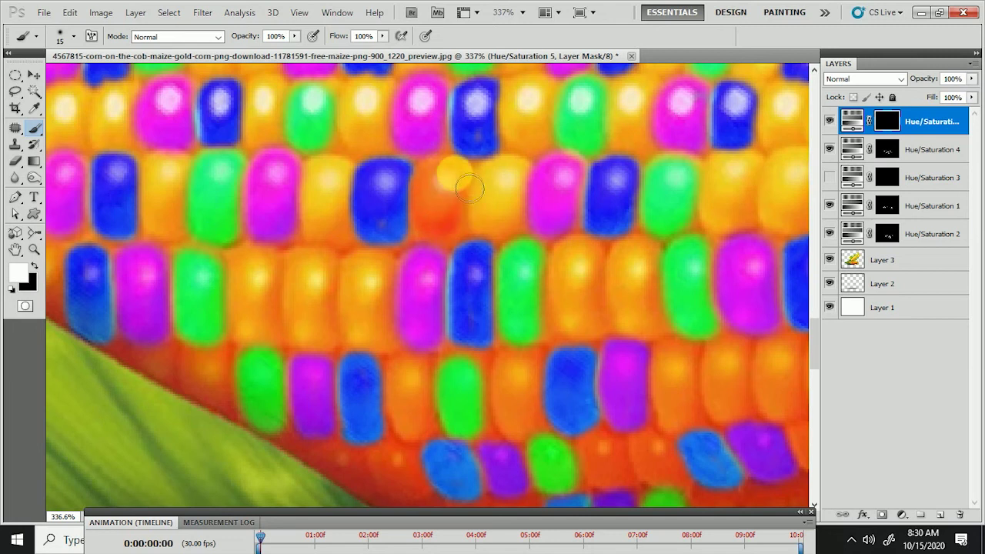
pyautogui.hotkey('ctrl', '0')
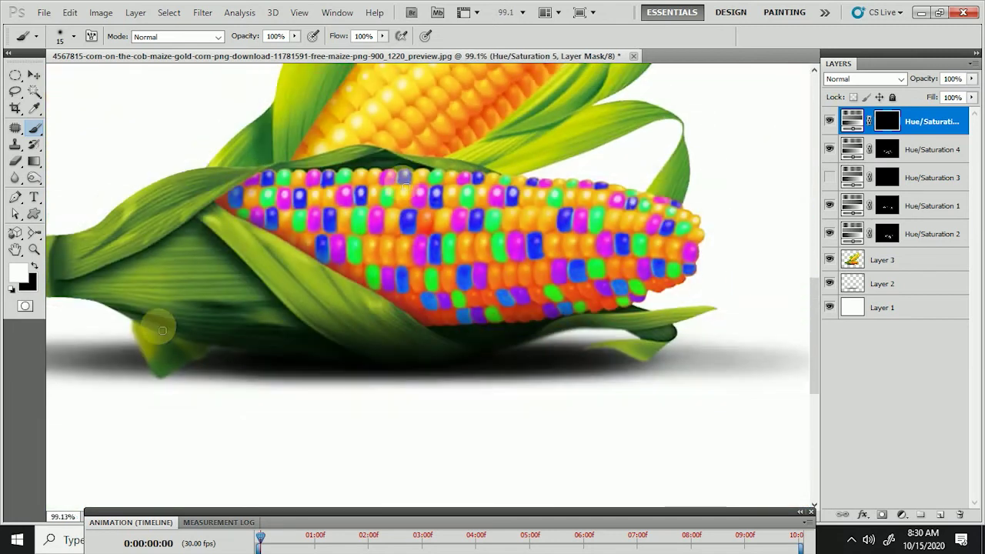
# Paint the Hue/Saturation 5 mask to turn several more yellow kernels red-orange
pyautogui.scroll(5, 237, 208)
pyautogui.moveTo(231, 201); pyautogui.dragTo(215, 165)
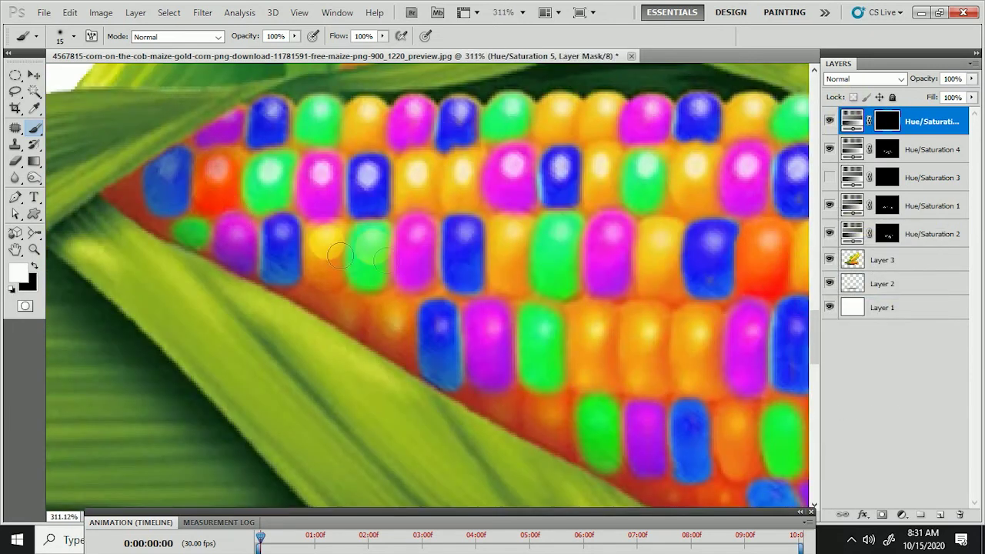
pyautogui.moveTo(323, 235); pyautogui.dragTo(323, 277)
pyautogui.moveTo(461, 162); pyautogui.dragTo(461, 196)
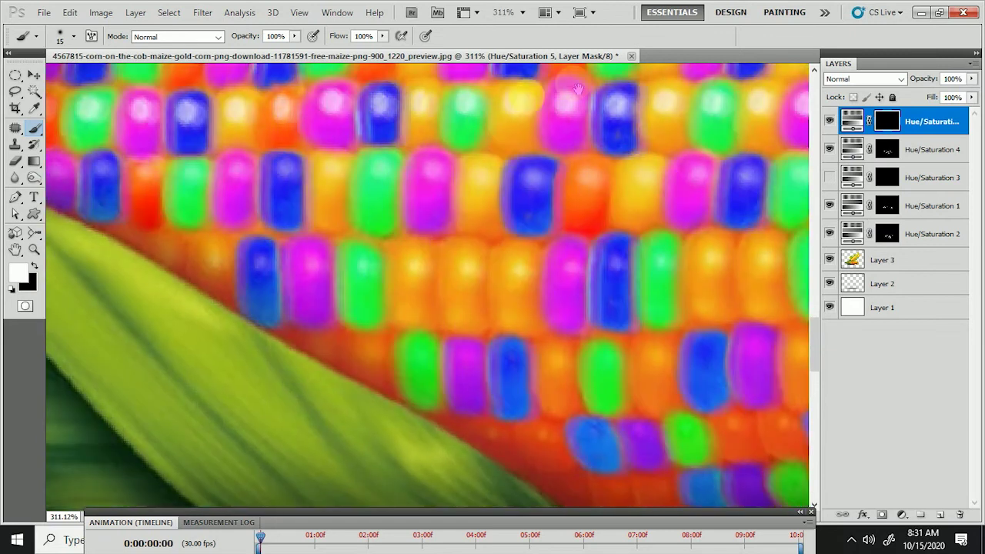
pyautogui.moveTo(738, 123); pyautogui.dragTo(558, 62)
pyautogui.moveTo(515, 123)
pyautogui.mouseDown()
pyautogui.moveTo(484, 172)
pyautogui.moveTo(457, 303)
pyautogui.moveTo(479, 314)
pyautogui.mouseUp()
pyautogui.moveTo(368, 346); pyautogui.dragTo(381, 356)
# Brush more orange kernels red, restore one kernel to yellow, redden kernels near the tip, then fit and deselect
pyautogui.scroll(-2, 377, 356)
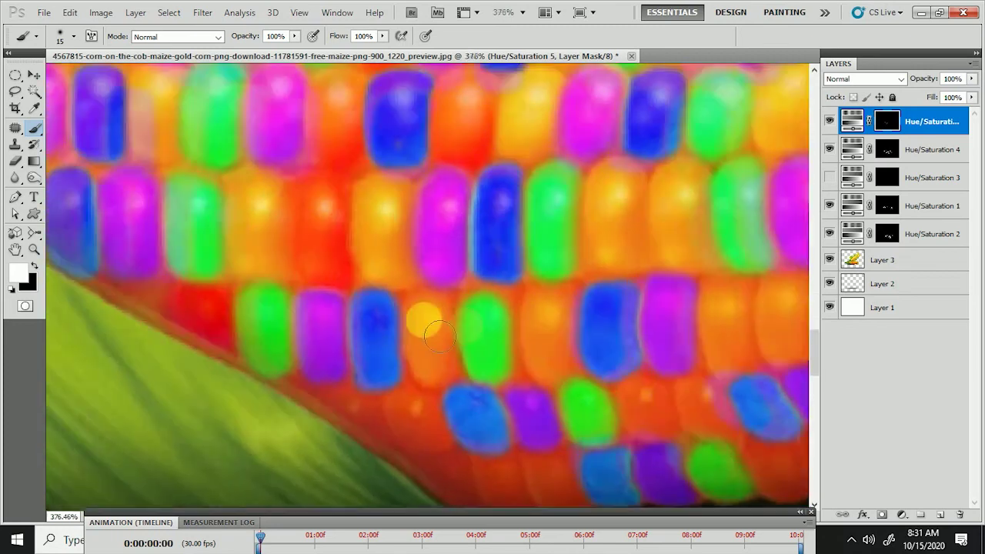
pyautogui.moveTo(431, 300); pyautogui.dragTo(427, 385)
pyautogui.scroll(1, 644, 257)
pyautogui.moveTo(647, 254); pyautogui.dragTo(677, 286)
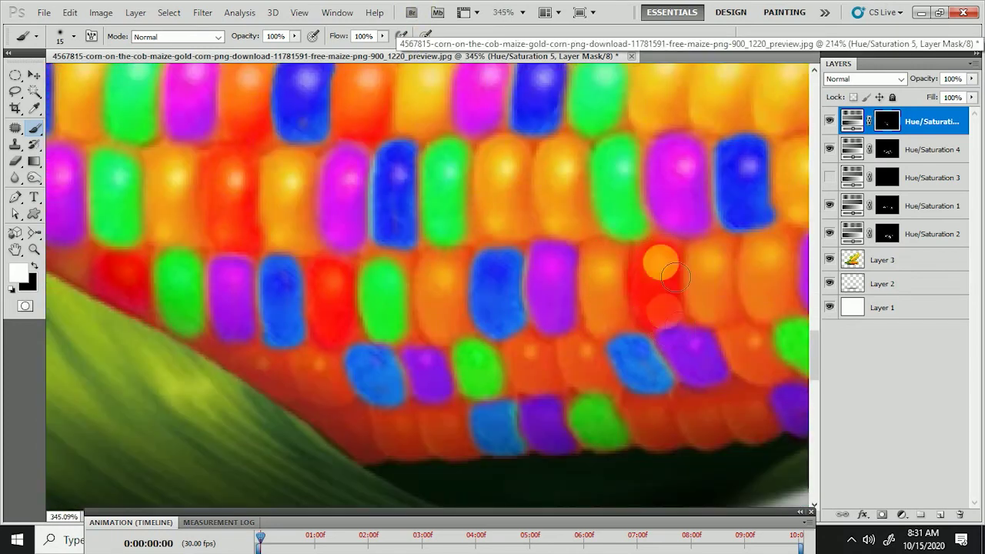
pyautogui.scroll(-3, 657, 265)
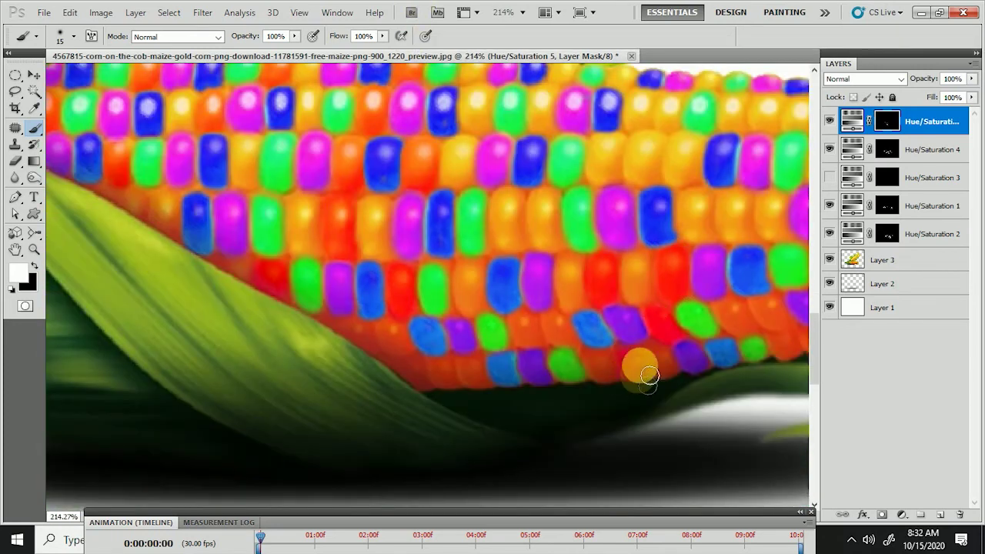
pyautogui.moveTo(523, 327); pyautogui.dragTo(529, 339)
pyautogui.moveTo(506, 200)
pyautogui.mouseDown()
pyautogui.moveTo(511, 210)
pyautogui.moveTo(424, 184)
pyautogui.moveTo(428, 177)
pyautogui.mouseUp()
pyautogui.scroll(1, 512, 233)
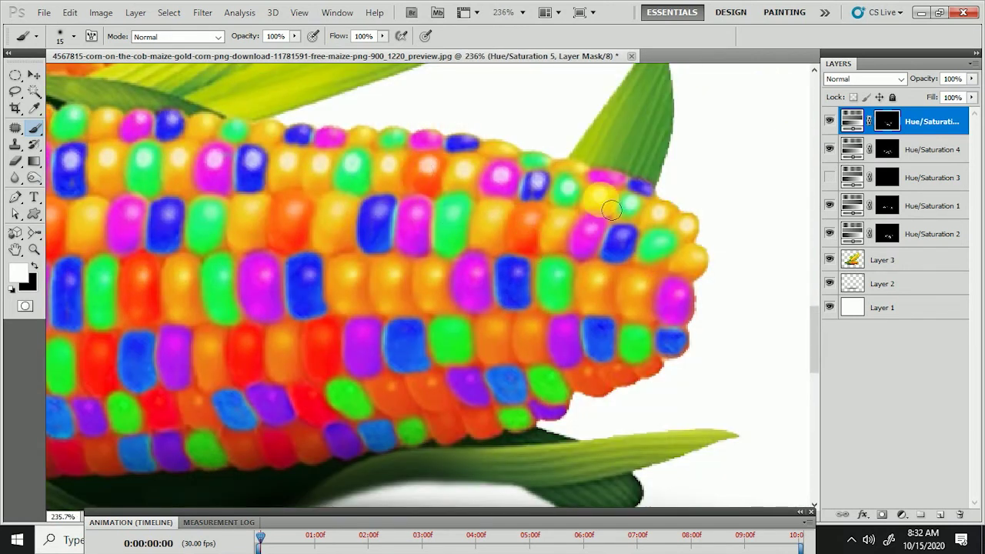
pyautogui.moveTo(629, 285); pyautogui.dragTo(635, 298)
pyautogui.moveTo(615, 370); pyautogui.dragTo(622, 377)
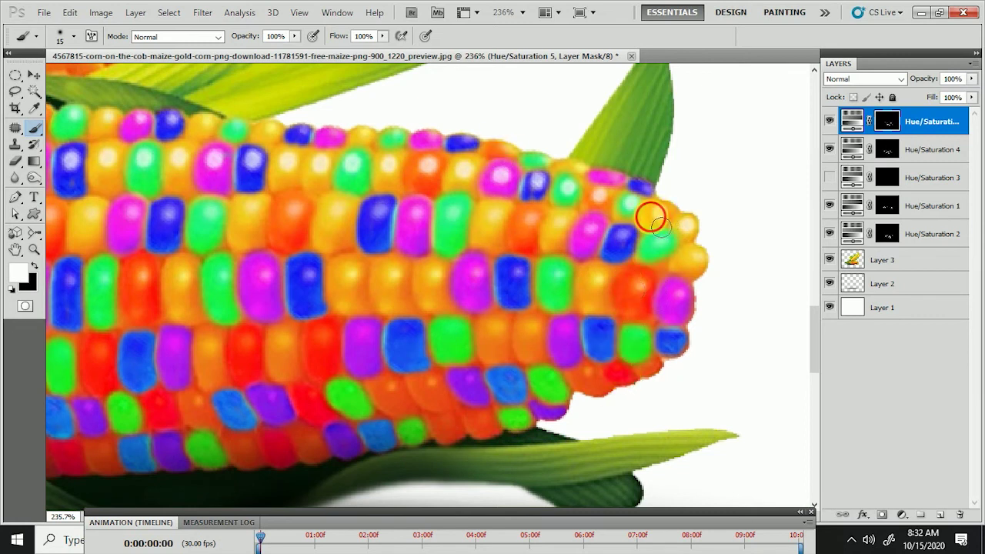
pyautogui.scroll(-1, 377, 215)
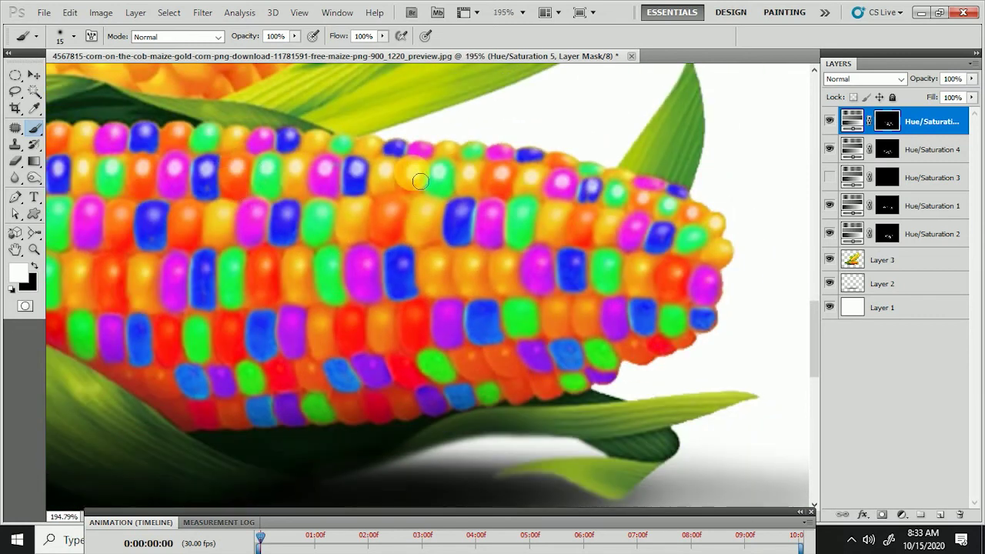
pyautogui.hotkey('ctrl', '0')
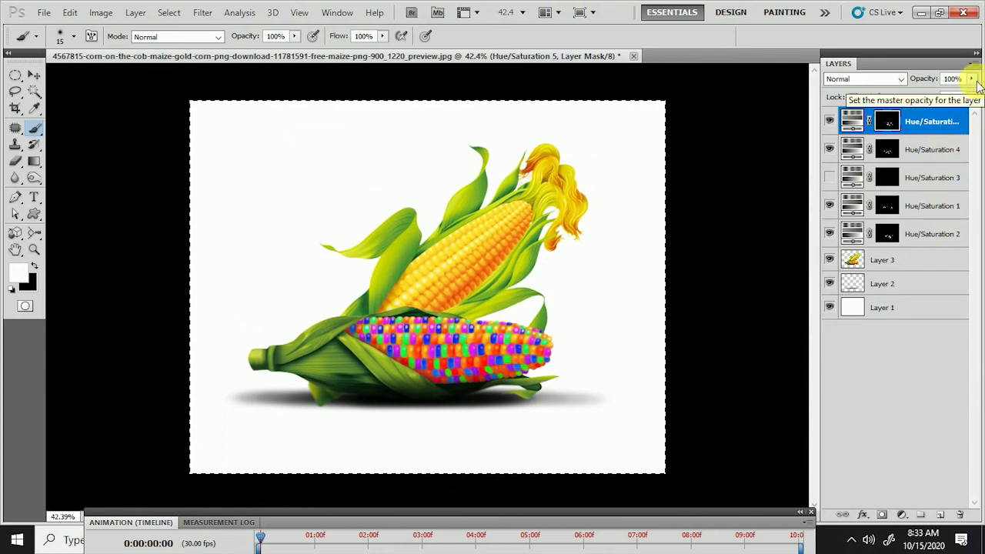
pyautogui.hotkey('ctrl', 'd')
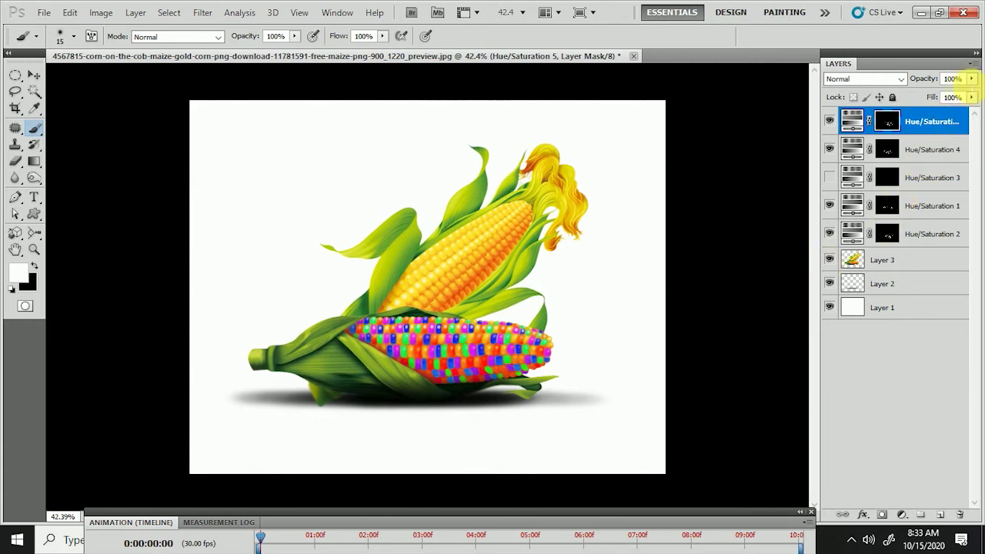
# Set layer opacities: Hue/Saturation 5 at 72%, 4 at 51%, 1 at 83%, 2 at 75%
pyautogui.click(970, 79)
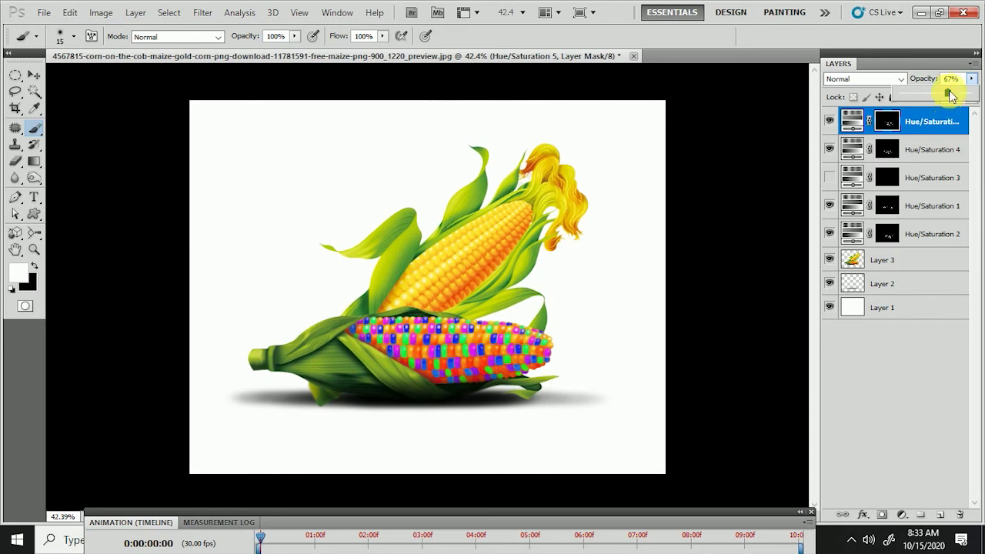
pyautogui.click(932, 138)
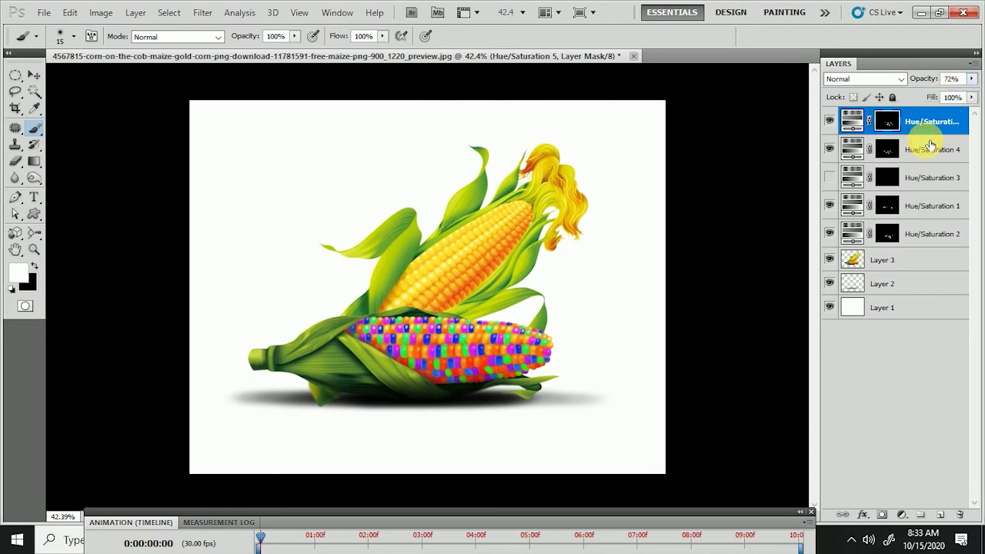
pyautogui.click(932, 139)
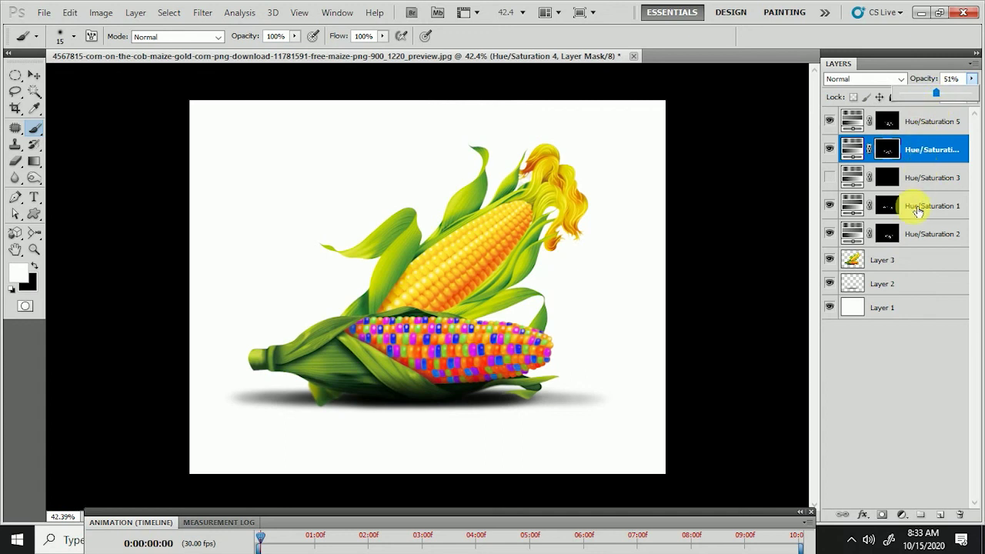
pyautogui.click(917, 210)
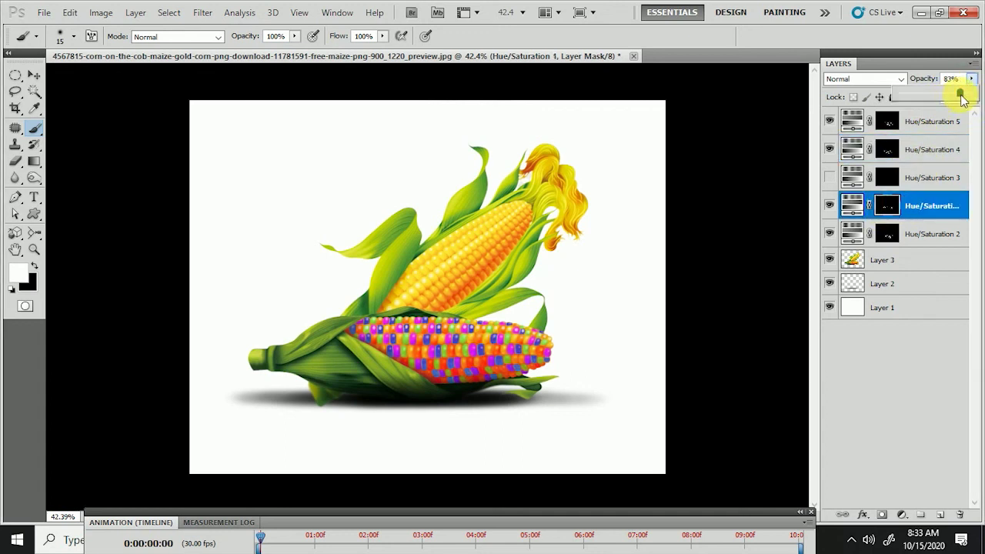
pyautogui.click(926, 243)
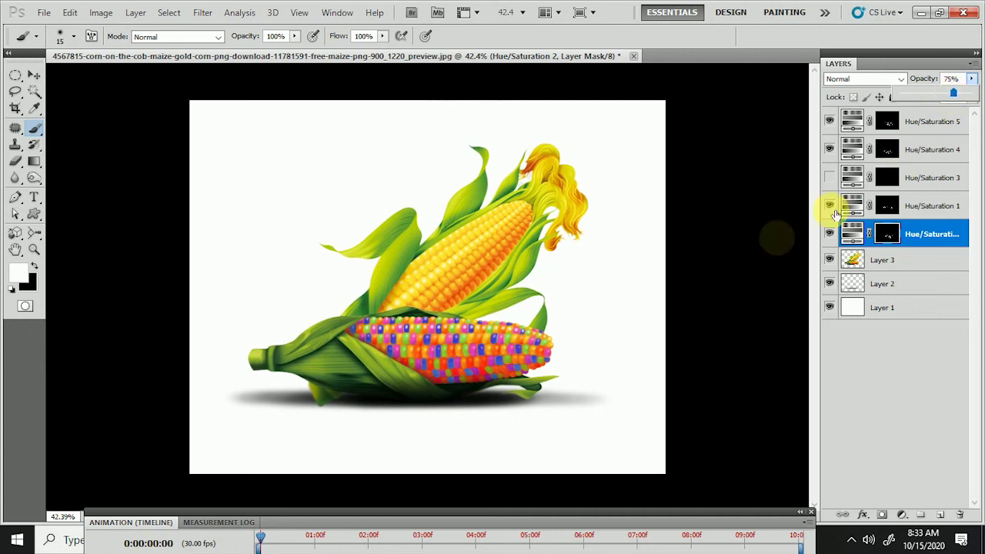
pyautogui.scroll(1, 389, 455)
pyautogui.scroll(2, 392, 455)
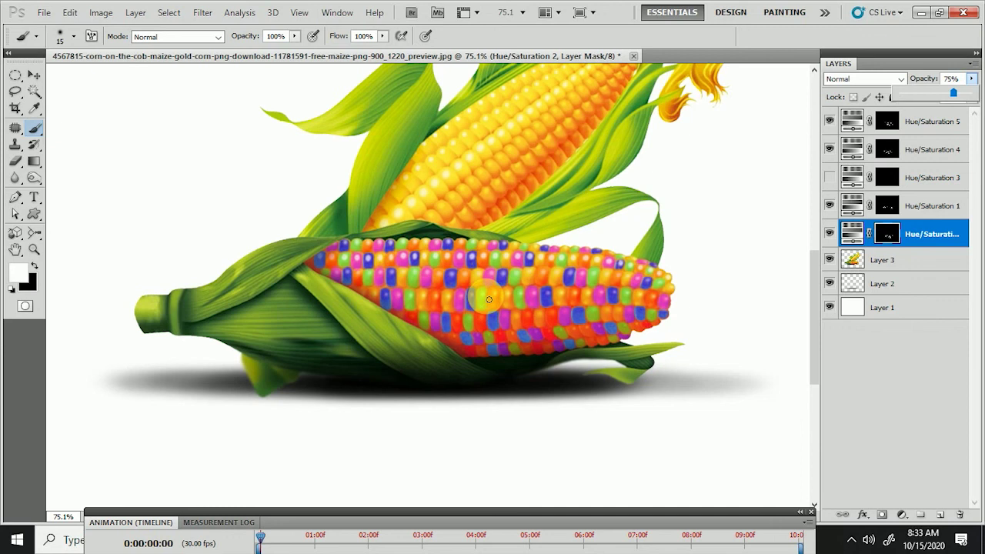
pyautogui.scroll(-1, 489, 299)
pyautogui.scroll(-1, 487, 300)
pyautogui.scroll(-1, 394, 330)
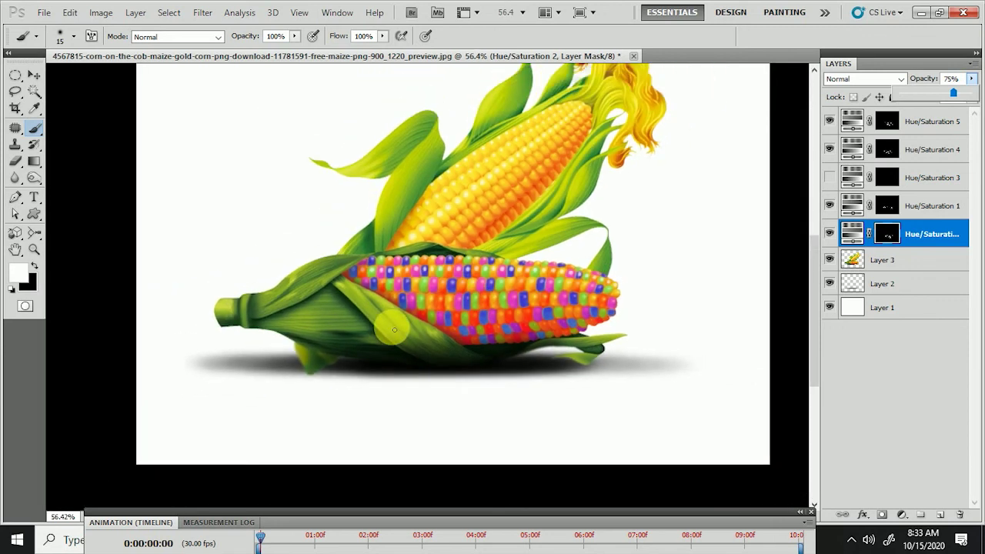